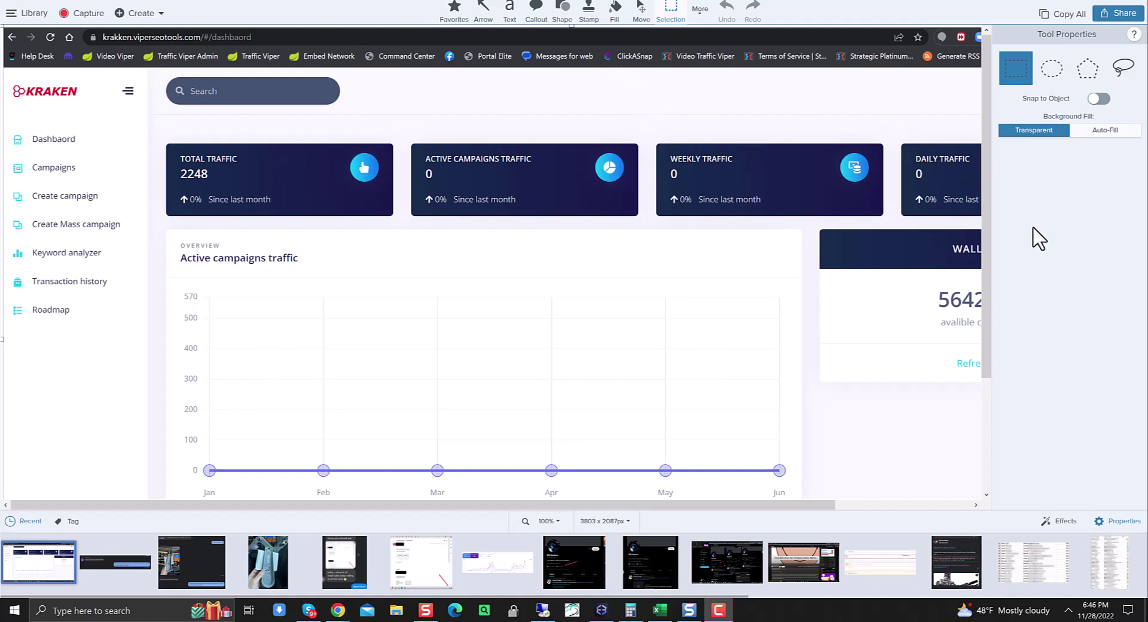
Scroll around the captured dashboard image, then return to Kraken's live campaign table in Chrome
{"action": "left_click_drag", "start_coordinate": [706, 514], "coordinate": [469, 448]}
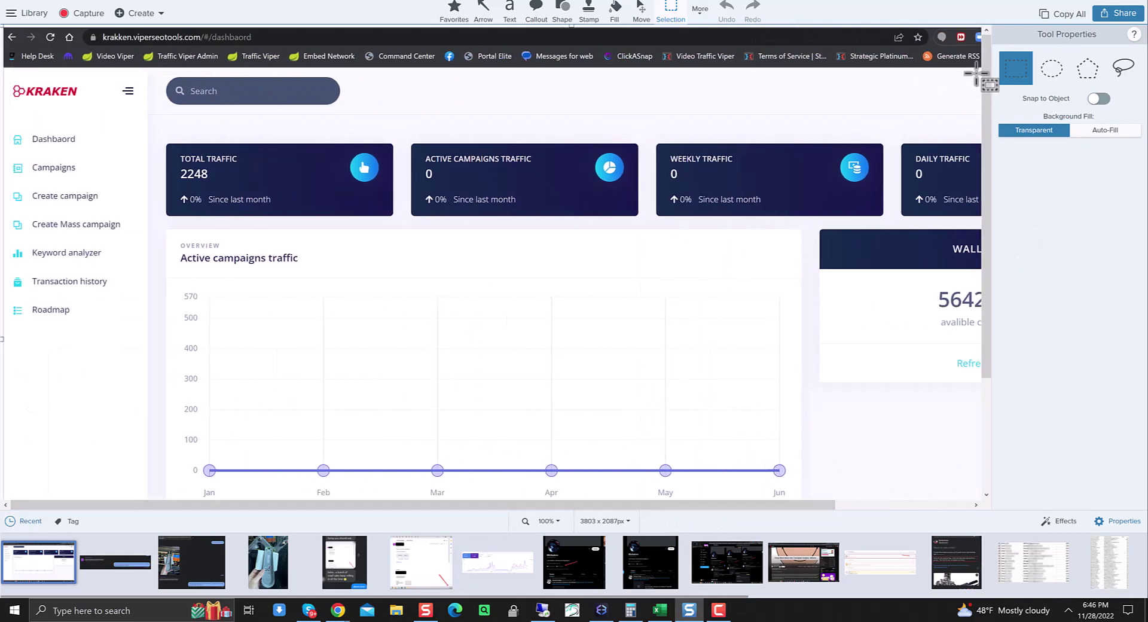
{"action": "left_click_drag", "start_coordinate": [988, 81], "coordinate": [979, 258]}
{"action": "left_click_drag", "start_coordinate": [982, 308], "coordinate": [978, 66]}
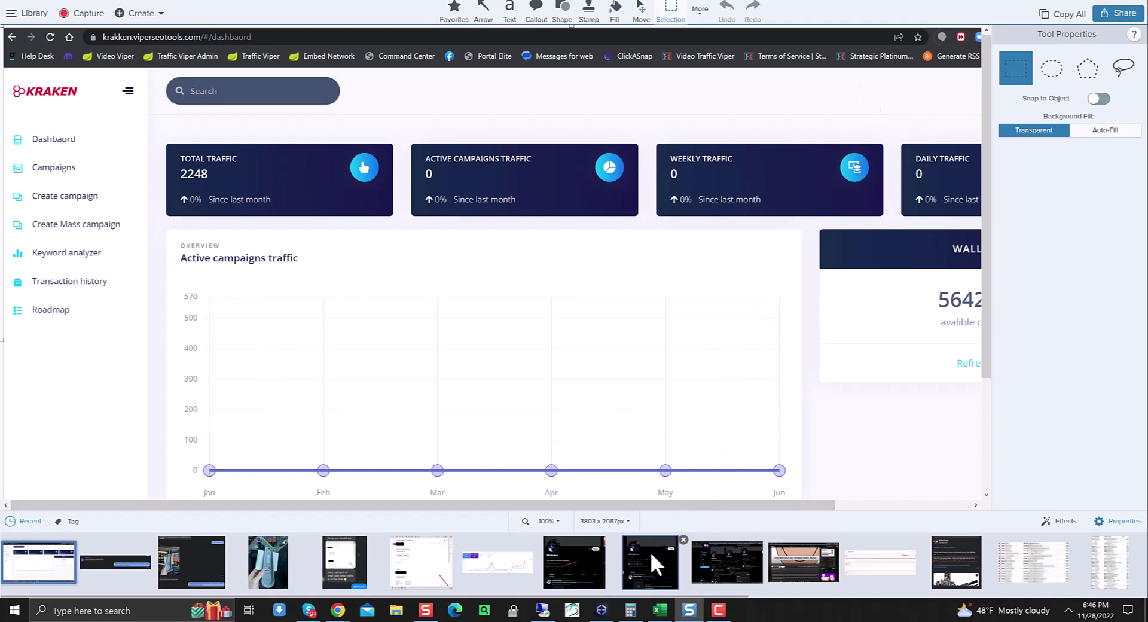
{"action": "left_click_drag", "start_coordinate": [676, 505], "coordinate": [926, 504]}
{"action": "left_click_drag", "start_coordinate": [761, 506], "coordinate": [517, 477]}
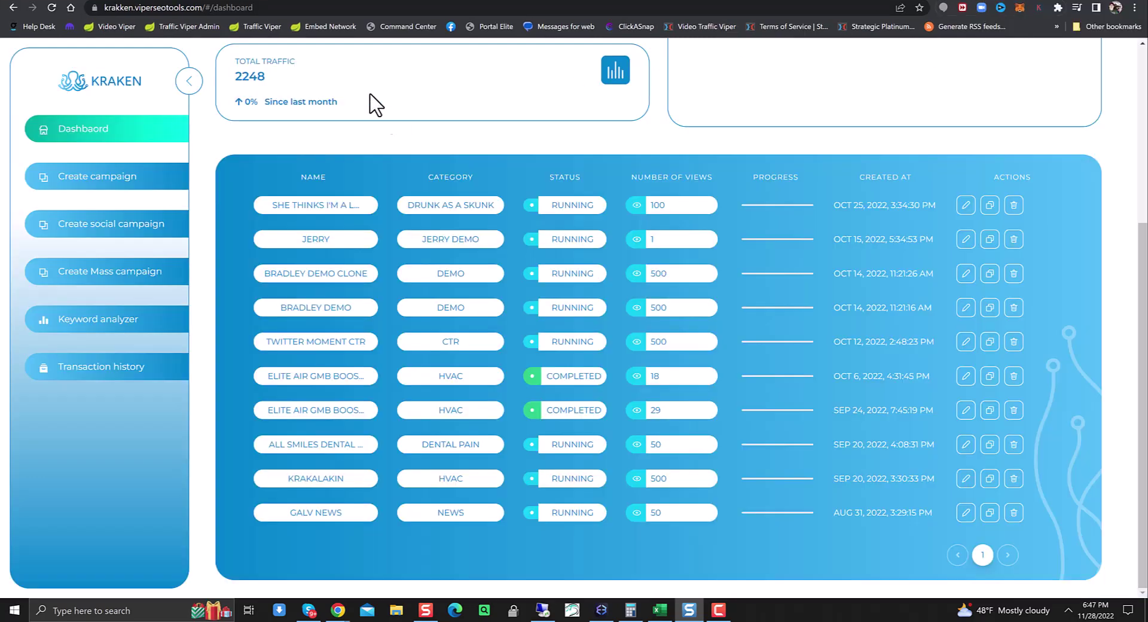
{"action": "left_click", "coordinate": [97, 135]}
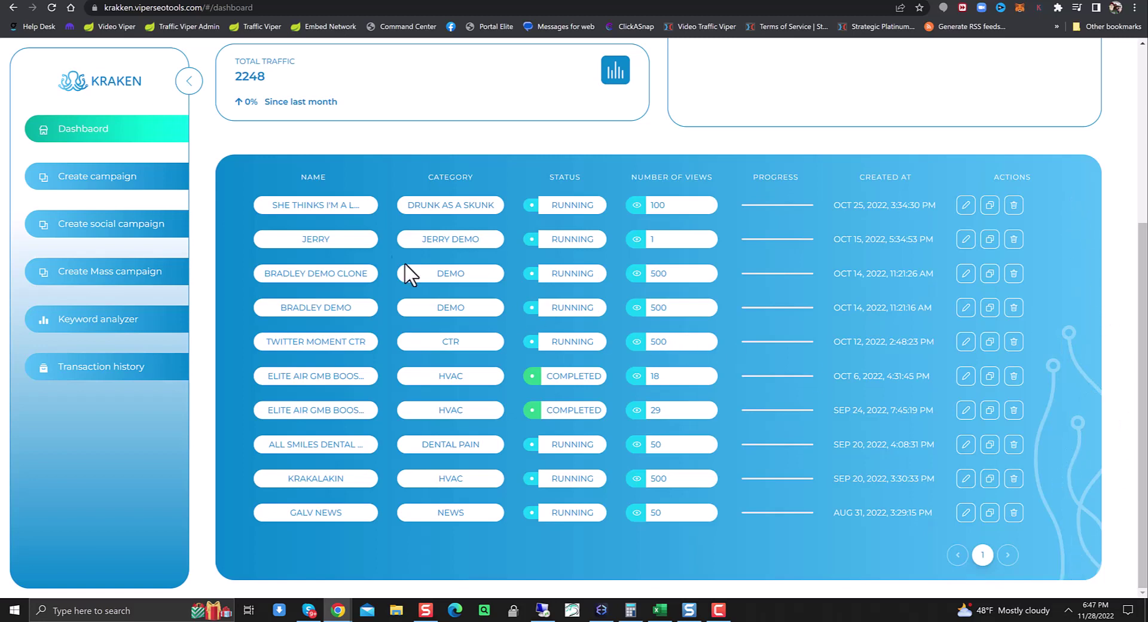
{"action": "scroll", "coordinate": [398, 171], "scroll_direction": "up", "scroll_amount": 4}
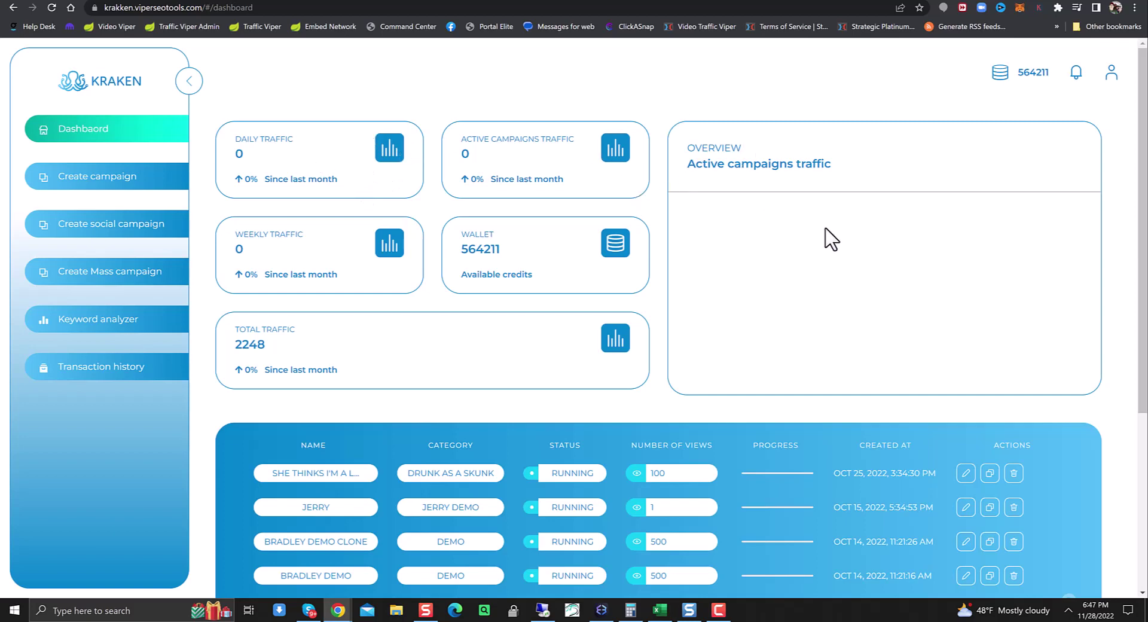
{"action": "scroll", "coordinate": [505, 302], "scroll_direction": "down", "scroll_amount": 3}
{"action": "scroll", "coordinate": [494, 295], "scroll_direction": "down", "scroll_amount": 1}
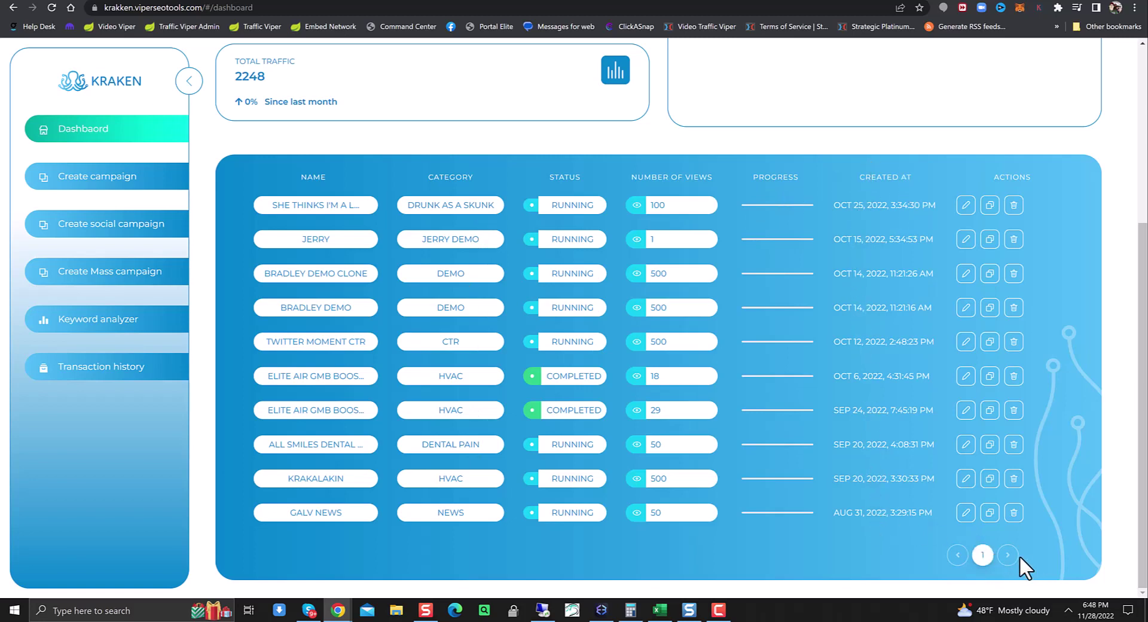
{"action": "left_click", "coordinate": [966, 207]}
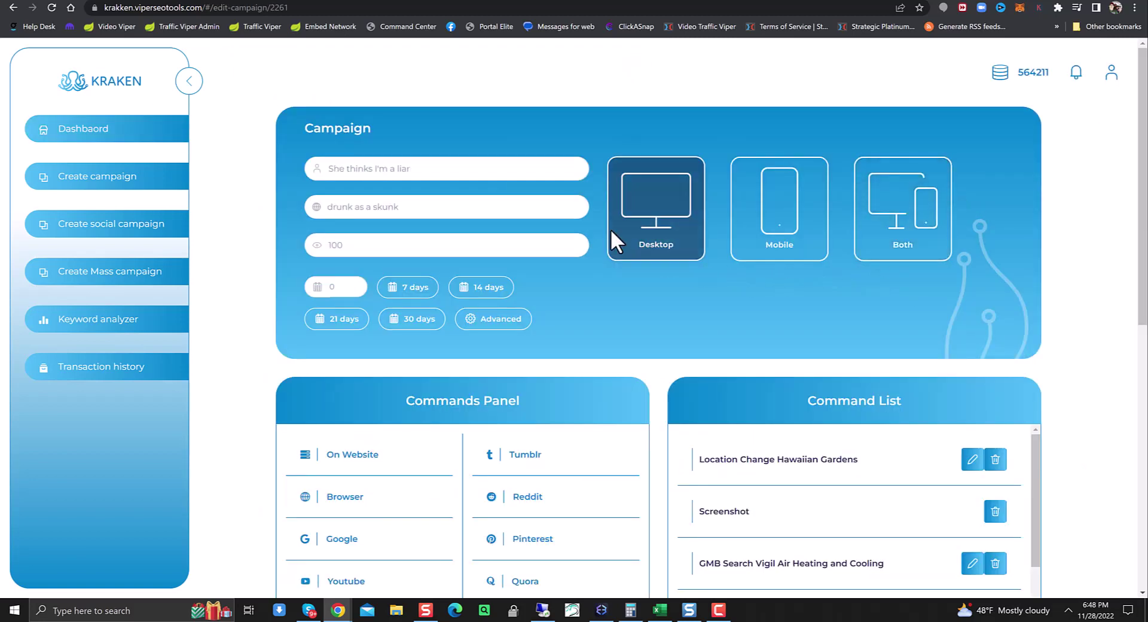
{"action": "left_click", "coordinate": [772, 233]}
{"action": "scroll", "coordinate": [820, 535], "scroll_direction": "down", "scroll_amount": 9}
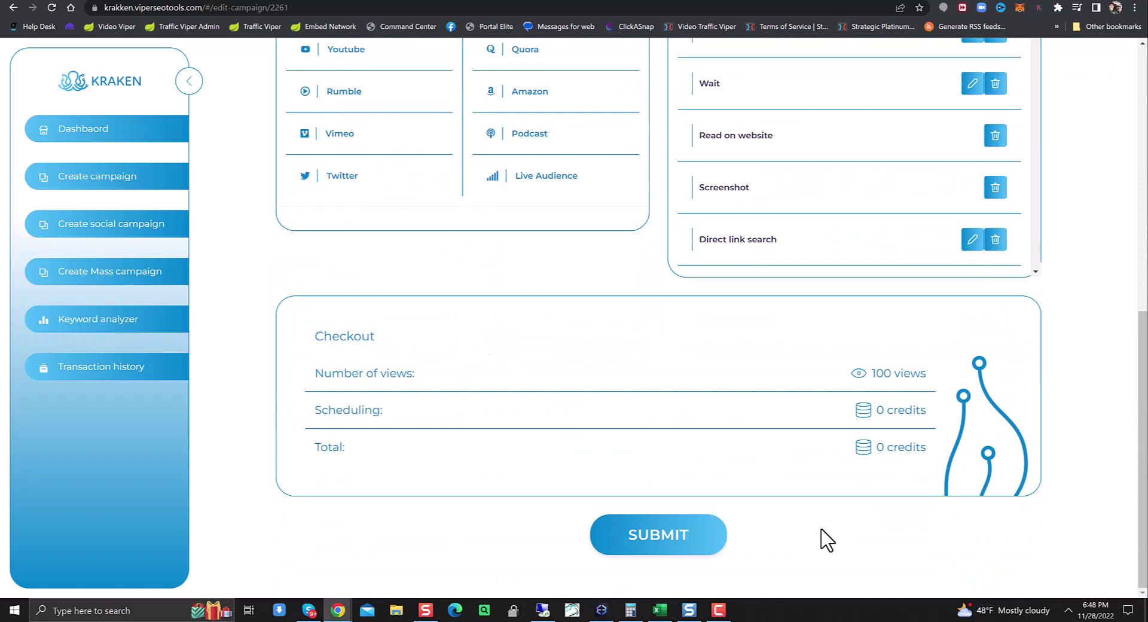
{"action": "scroll", "coordinate": [820, 539], "scroll_direction": "up", "scroll_amount": 9}
{"action": "left_click", "coordinate": [87, 139]}
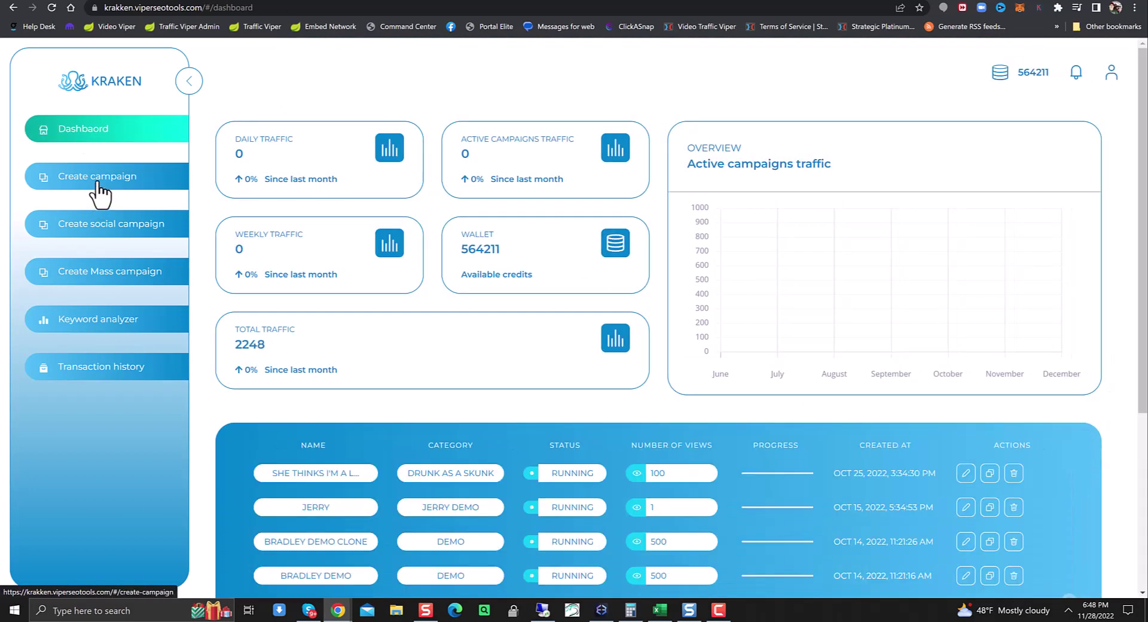
Open a new campaign form and target desktop traffic
{"action": "left_click", "coordinate": [99, 190]}
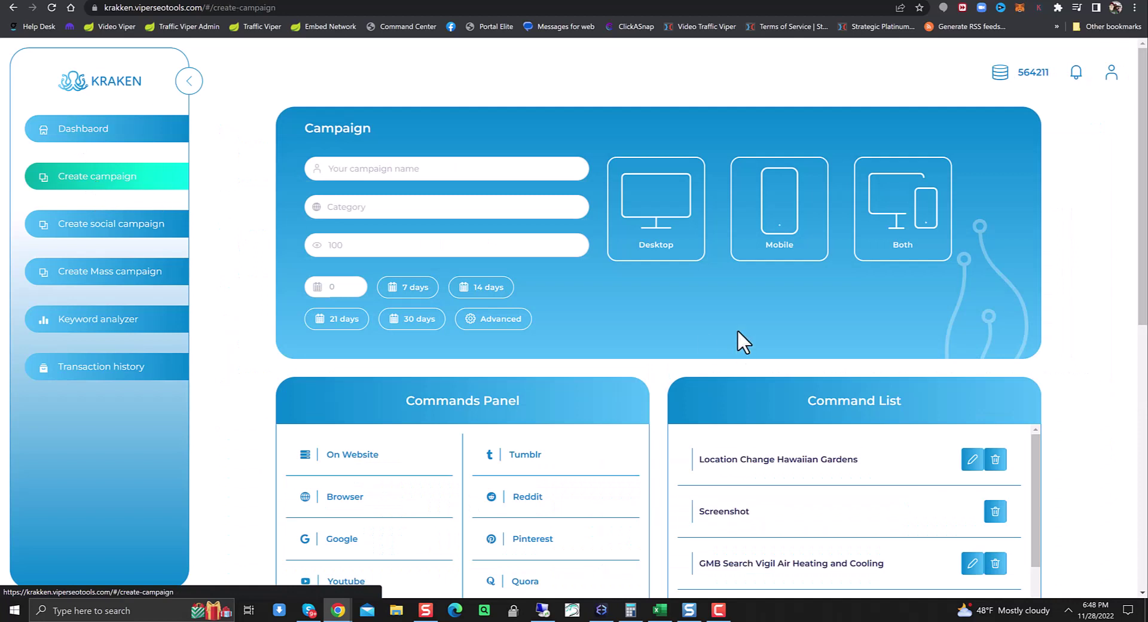
{"action": "left_click", "coordinate": [695, 222]}
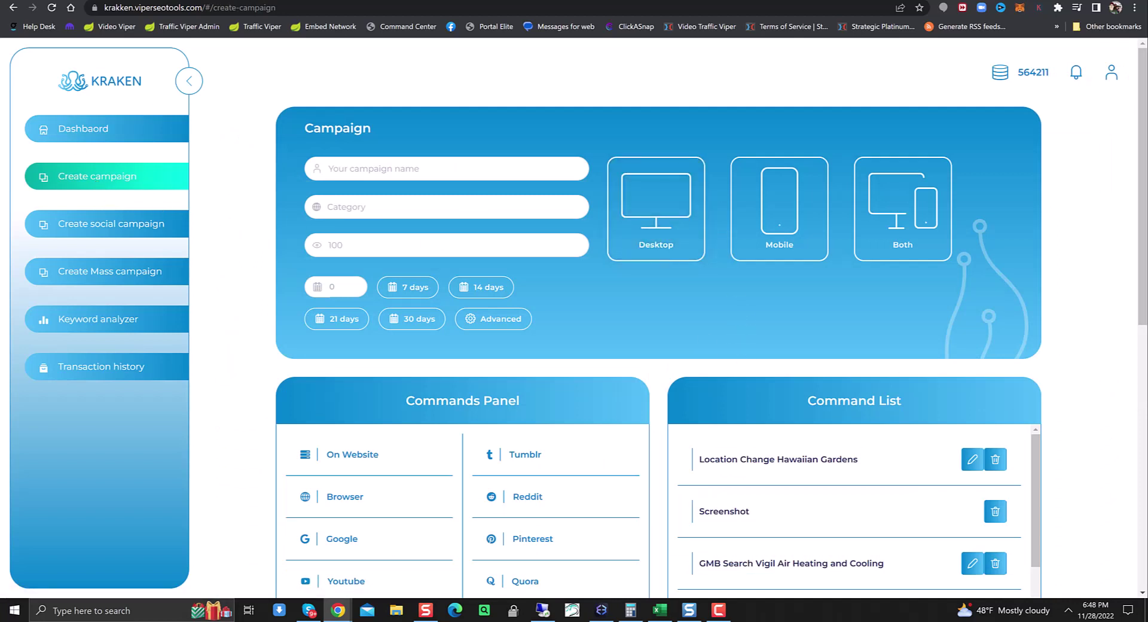
{"action": "key", "text": "Print"}
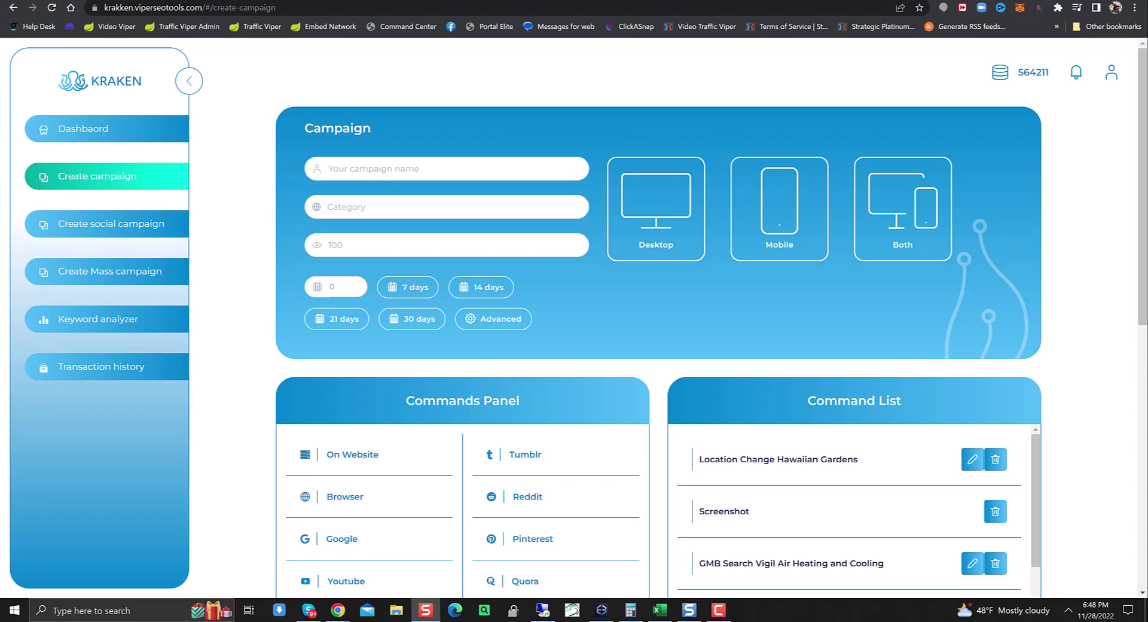
Name the campaign Nine Inch Nails, category Music, 250 views, targeting both desktop and mobile
{"action": "left_click", "coordinate": [400, 174]}
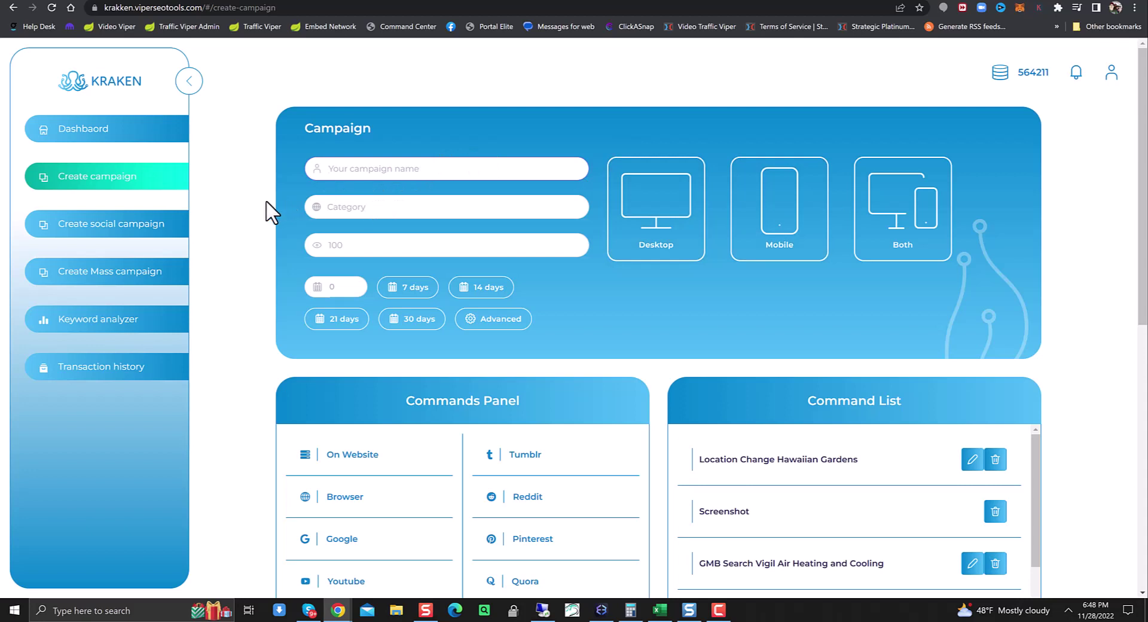
{"action": "type", "text": "Nine Ind"}
{"action": "type", "text": "h Nails"}
{"action": "key", "text": "Tab"}
{"action": "type", "text": "Music"}
{"action": "key", "text": "Tab"}
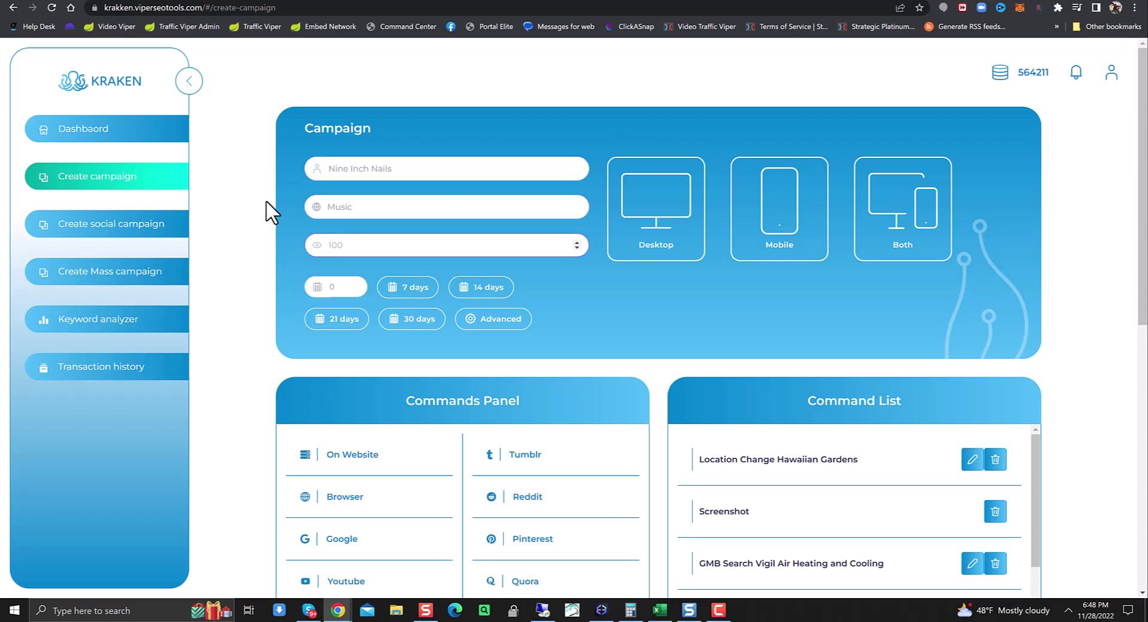
{"action": "type", "text": "250"}
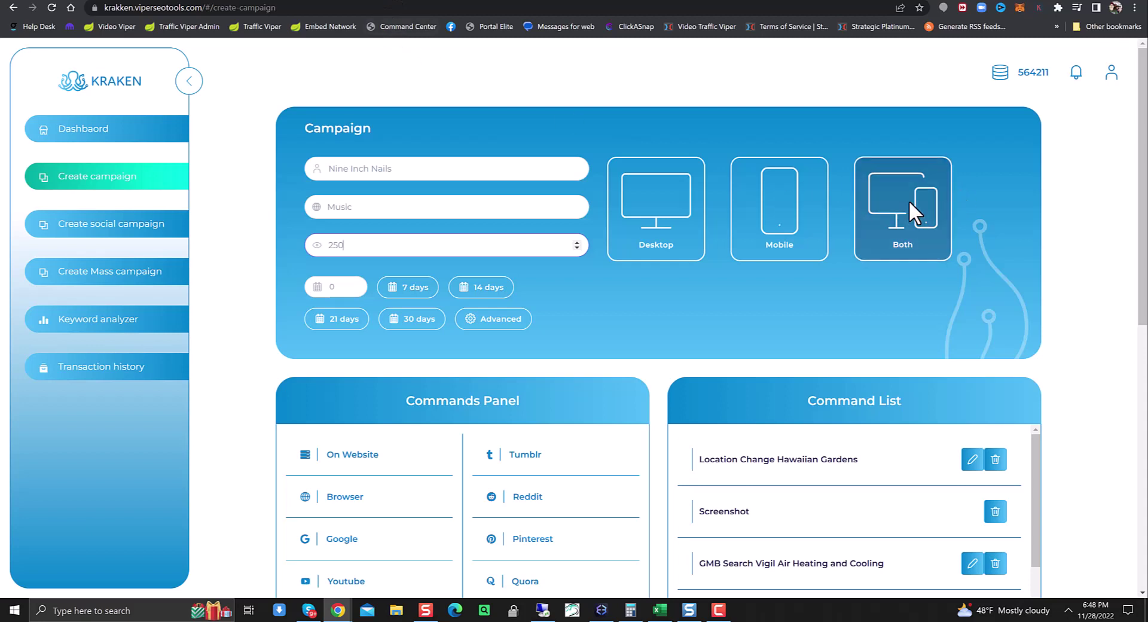
{"action": "left_click", "coordinate": [909, 200]}
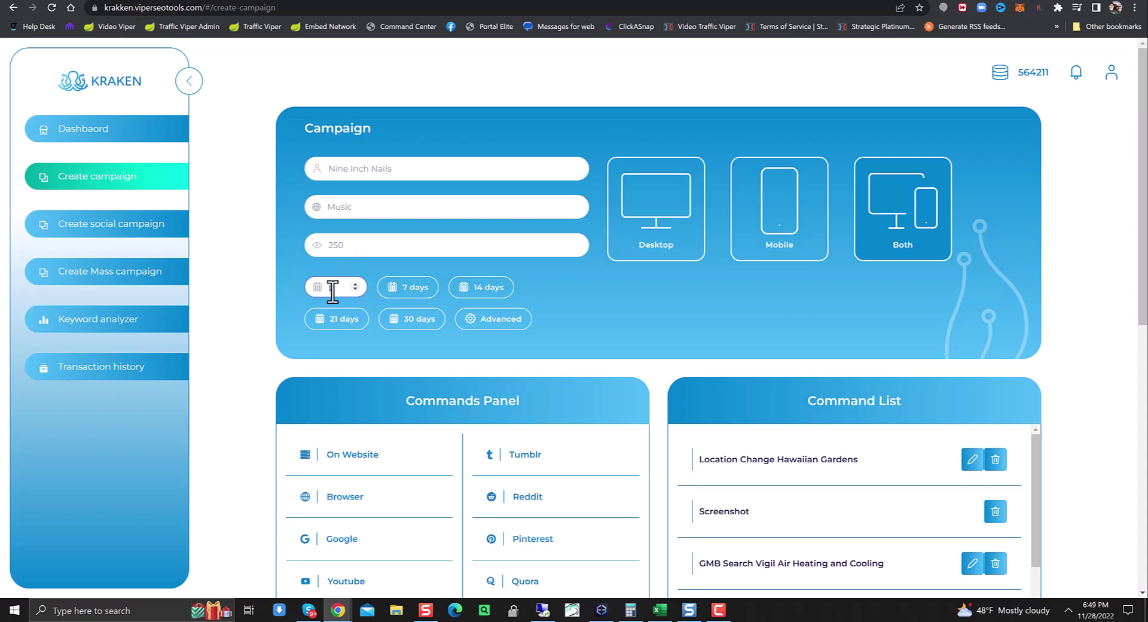
Try the 7-day and 14-day duration buttons, then clear the day count back to 0
{"action": "left_click", "coordinate": [407, 286]}
{"action": "left_click", "coordinate": [470, 292]}
{"action": "key", "text": "BackSpace"}
{"action": "key", "text": "BackSpace"}
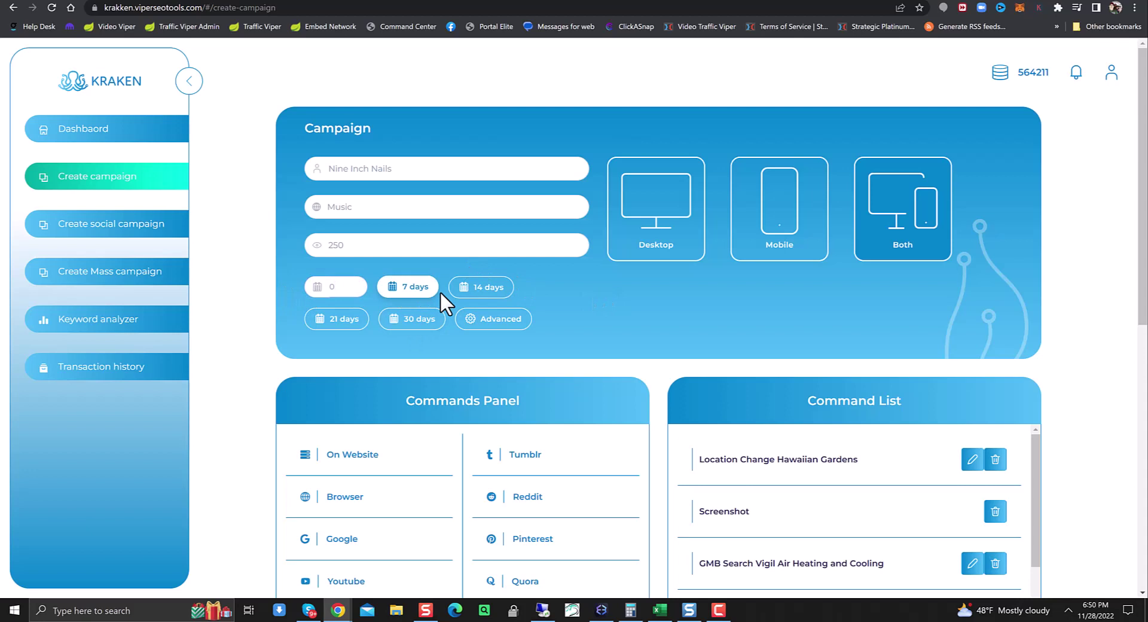
Reveal the Advanced scheduler, check the start-time picker, and set a 30-day duration
{"action": "left_click", "coordinate": [481, 329]}
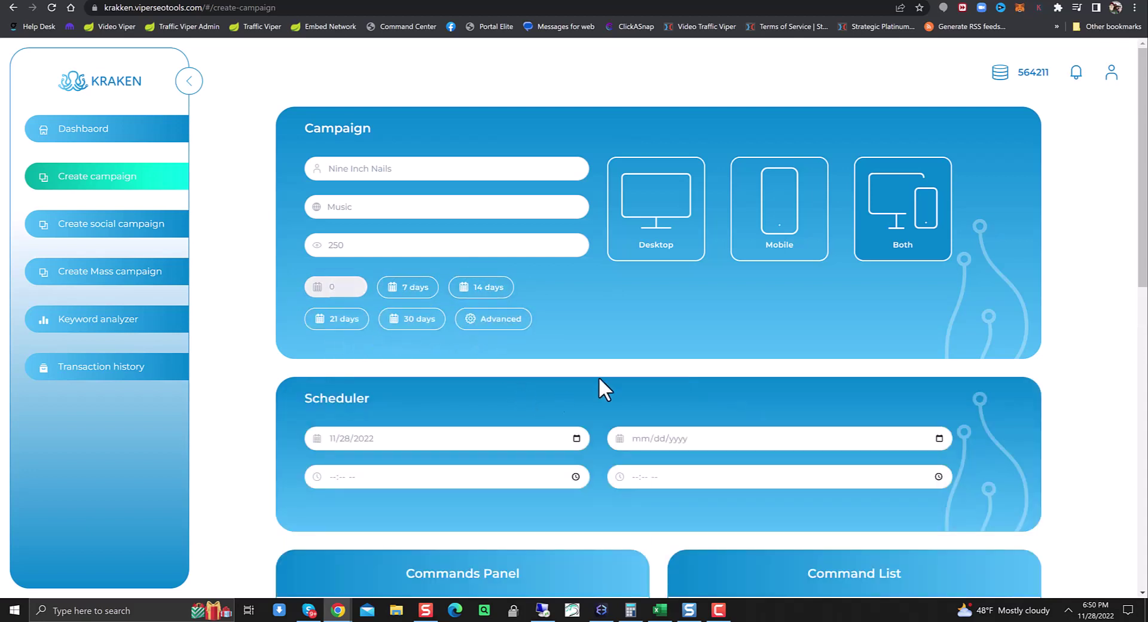
{"action": "left_click", "coordinate": [575, 475]}
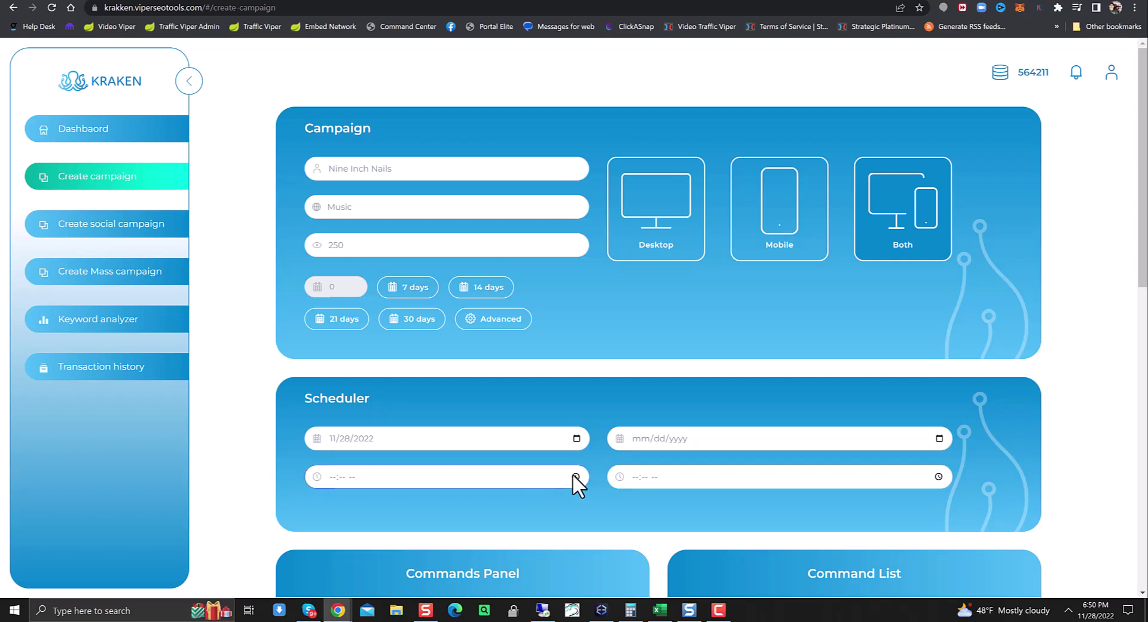
{"action": "left_click", "coordinate": [548, 422]}
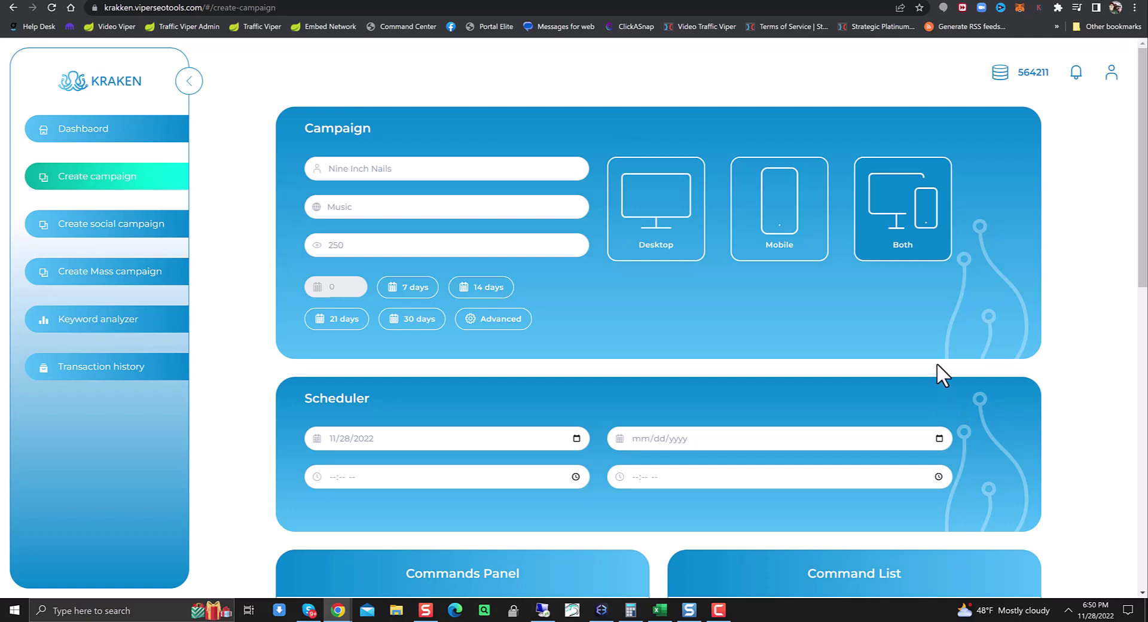
{"action": "scroll", "coordinate": [945, 359], "scroll_direction": "down", "scroll_amount": 5}
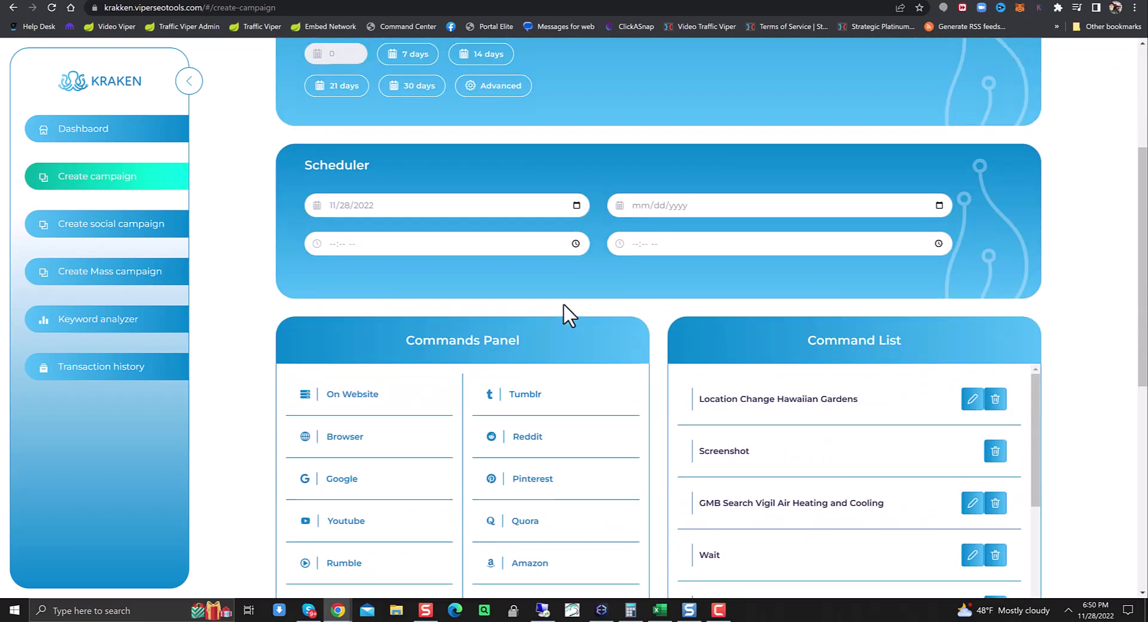
{"action": "scroll", "coordinate": [418, 335], "scroll_direction": "up", "scroll_amount": 5}
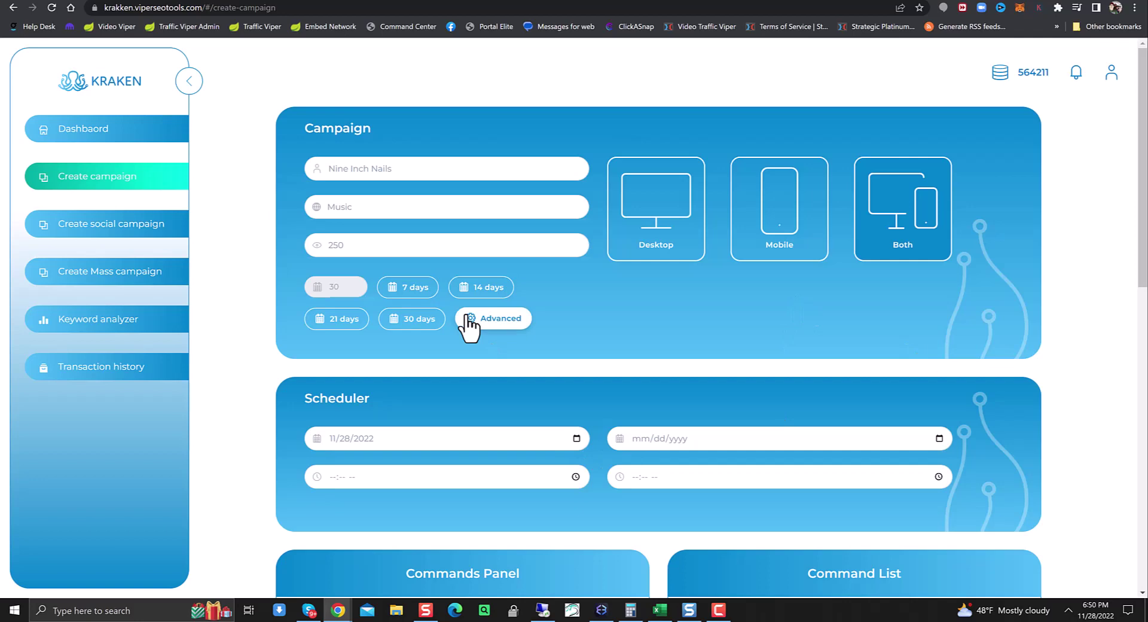
{"action": "scroll", "coordinate": [472, 329], "scroll_direction": "down", "scroll_amount": 4}
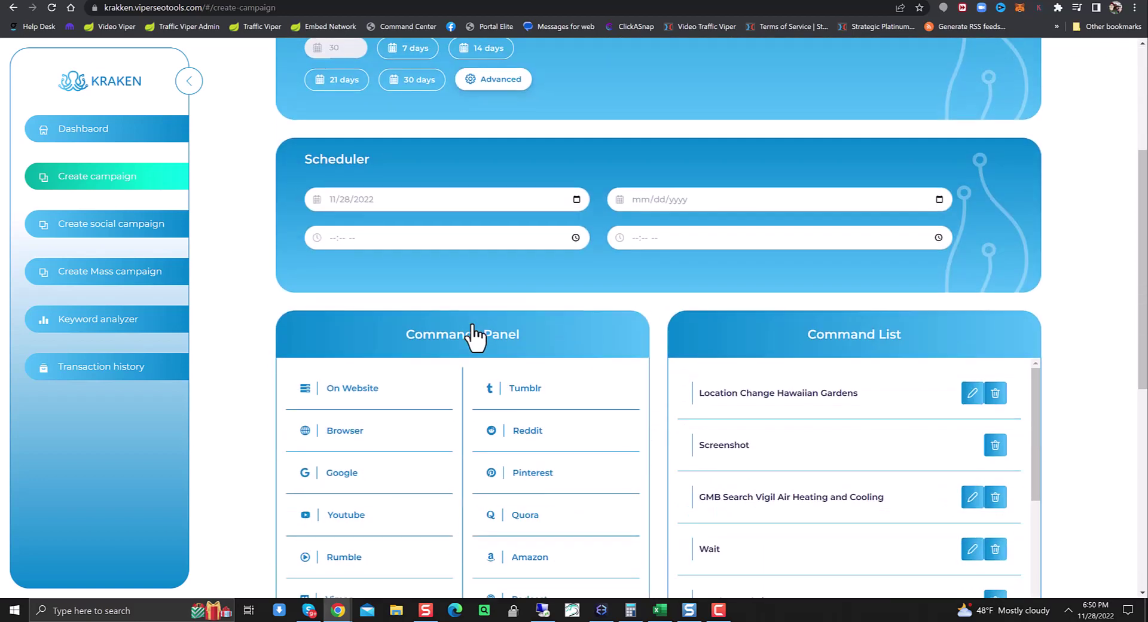
{"action": "scroll", "coordinate": [474, 333], "scroll_direction": "down", "scroll_amount": 3}
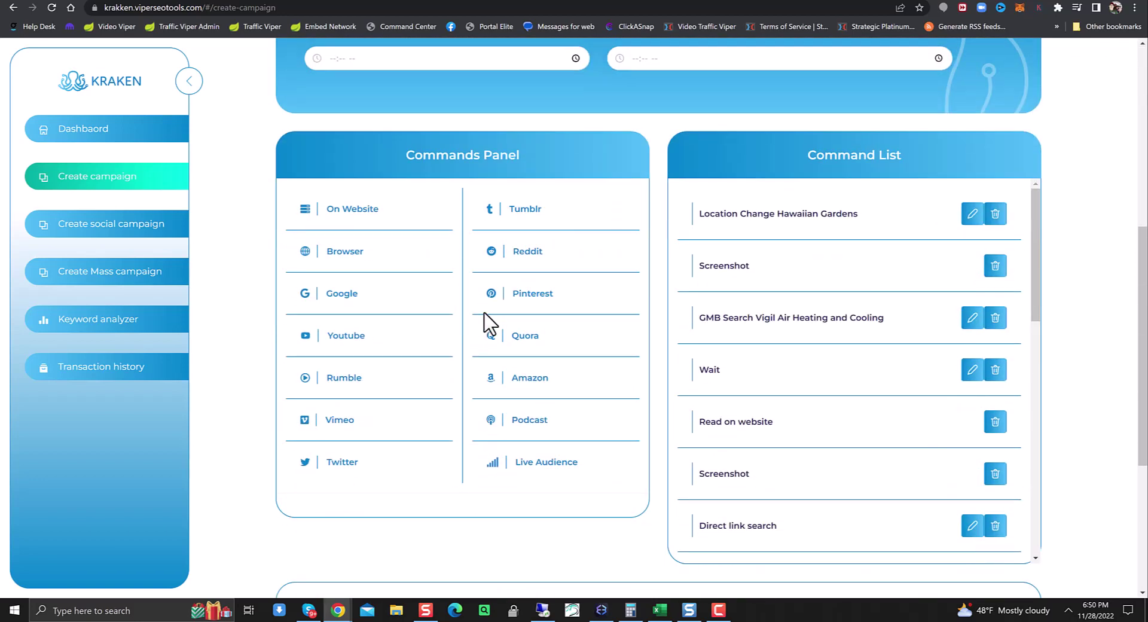
{"action": "scroll", "coordinate": [486, 323], "scroll_direction": "up", "scroll_amount": 7}
{"action": "scroll", "coordinate": [485, 321], "scroll_direction": "down", "scroll_amount": 5}
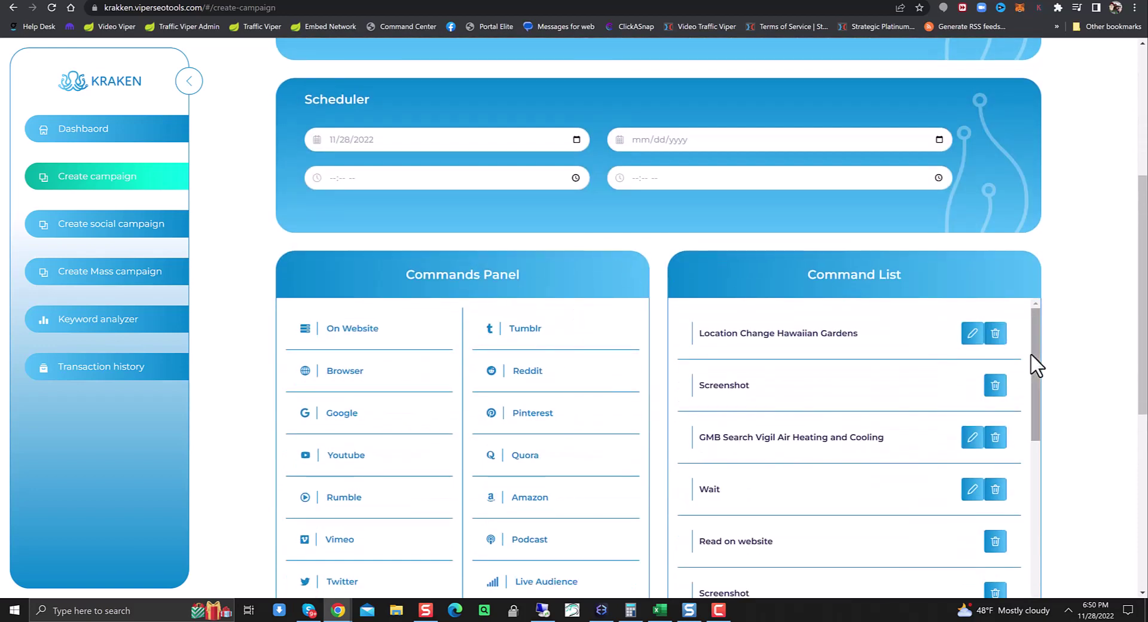
{"action": "left_click", "coordinate": [996, 337]}
{"action": "double_click", "coordinate": [996, 337]}
{"action": "triple_click", "coordinate": [996, 336]}
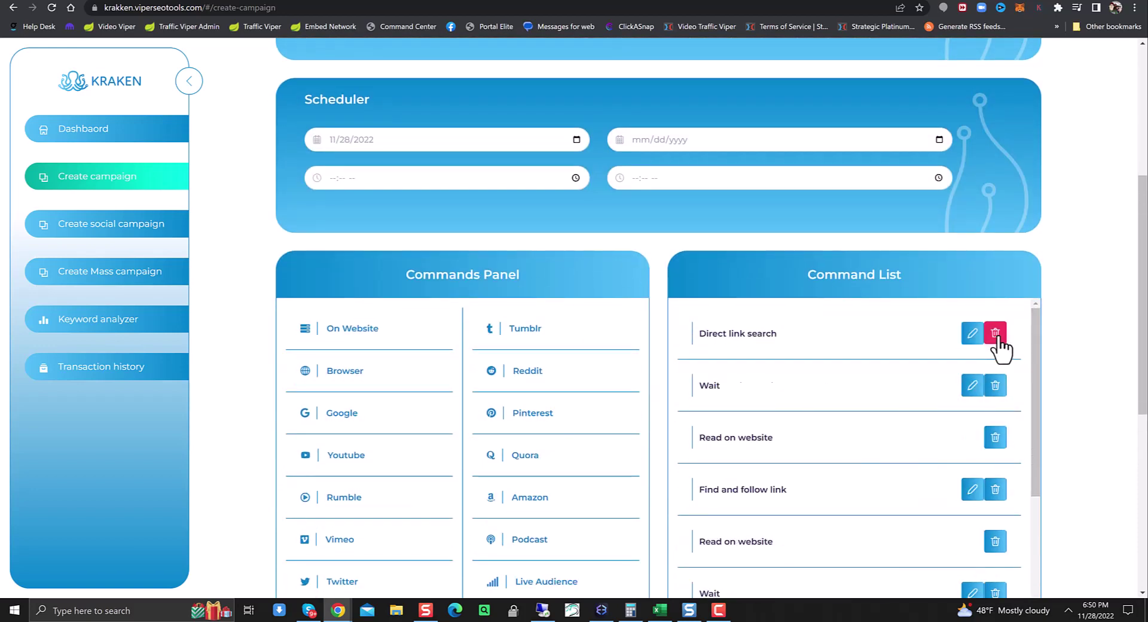
{"action": "double_click", "coordinate": [996, 337]}
{"action": "double_click", "coordinate": [996, 336]}
{"action": "triple_click", "coordinate": [996, 336]}
{"action": "double_click", "coordinate": [995, 336]}
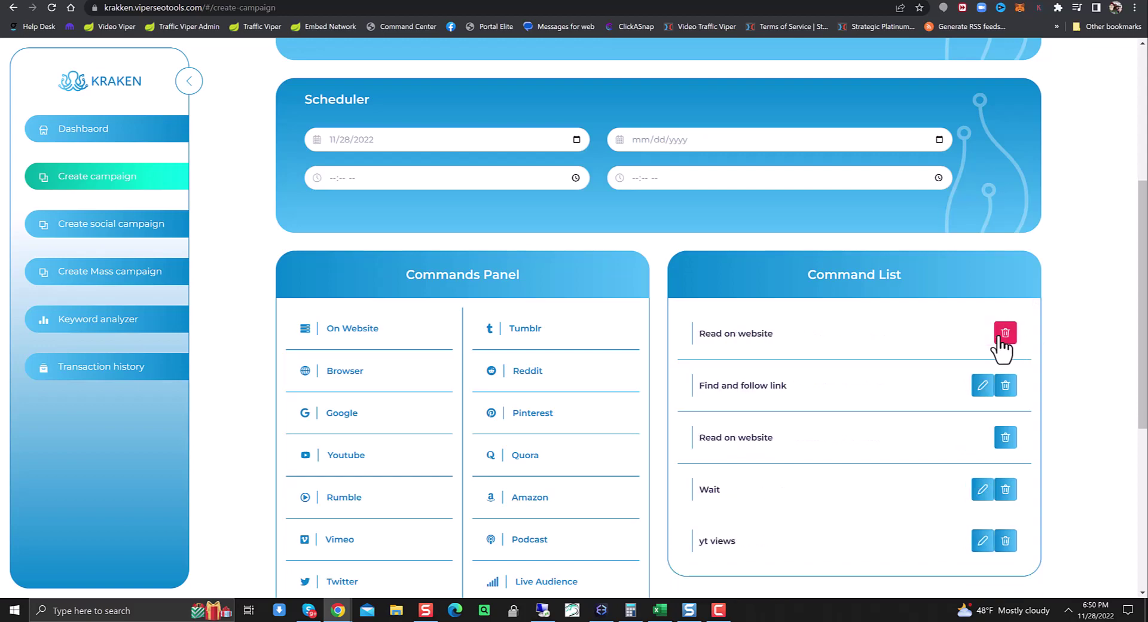
{"action": "double_click", "coordinate": [996, 336]}
{"action": "double_click", "coordinate": [998, 338]}
{"action": "triple_click", "coordinate": [1000, 336]}
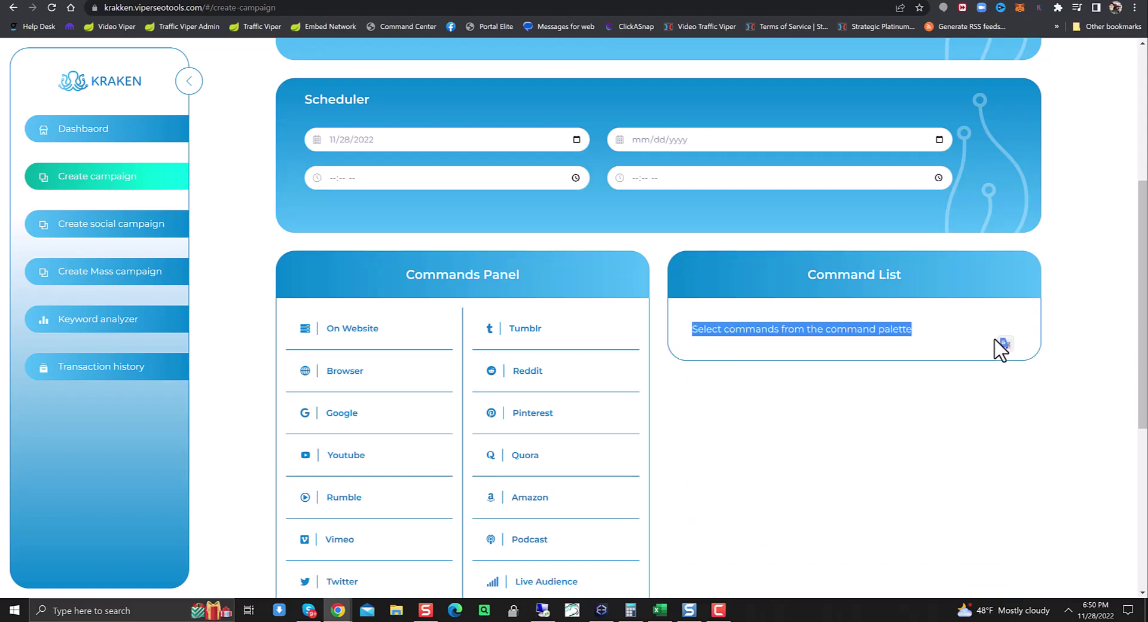
{"action": "left_click", "coordinate": [961, 407]}
{"action": "scroll", "coordinate": [878, 376], "scroll_direction": "up", "scroll_amount": 4}
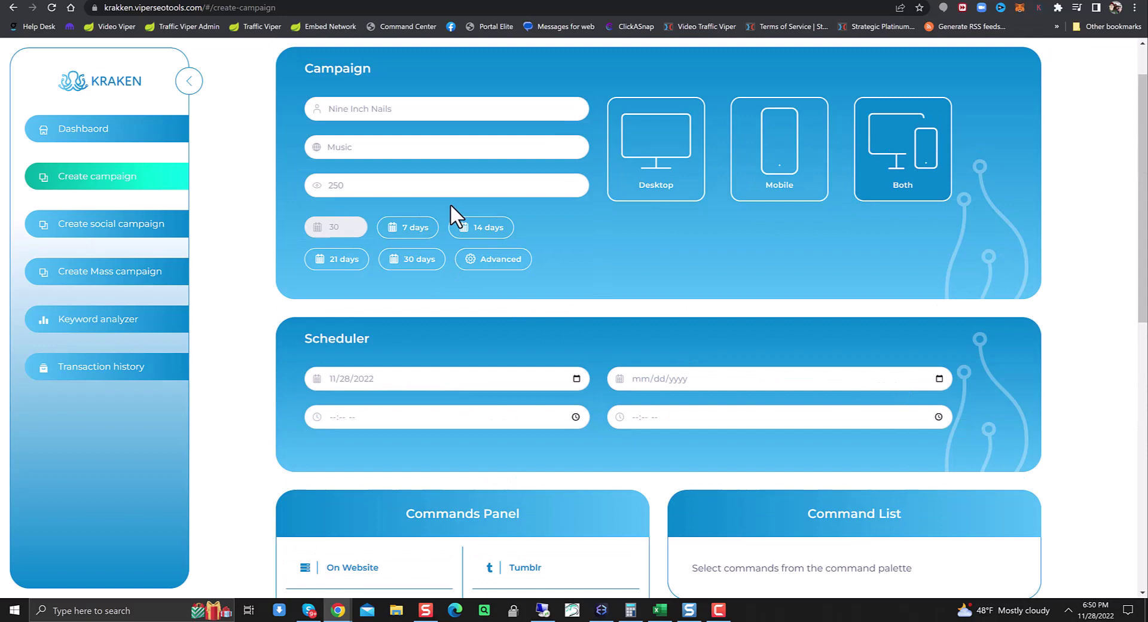
{"action": "scroll", "coordinate": [451, 221], "scroll_direction": "down", "scroll_amount": 4}
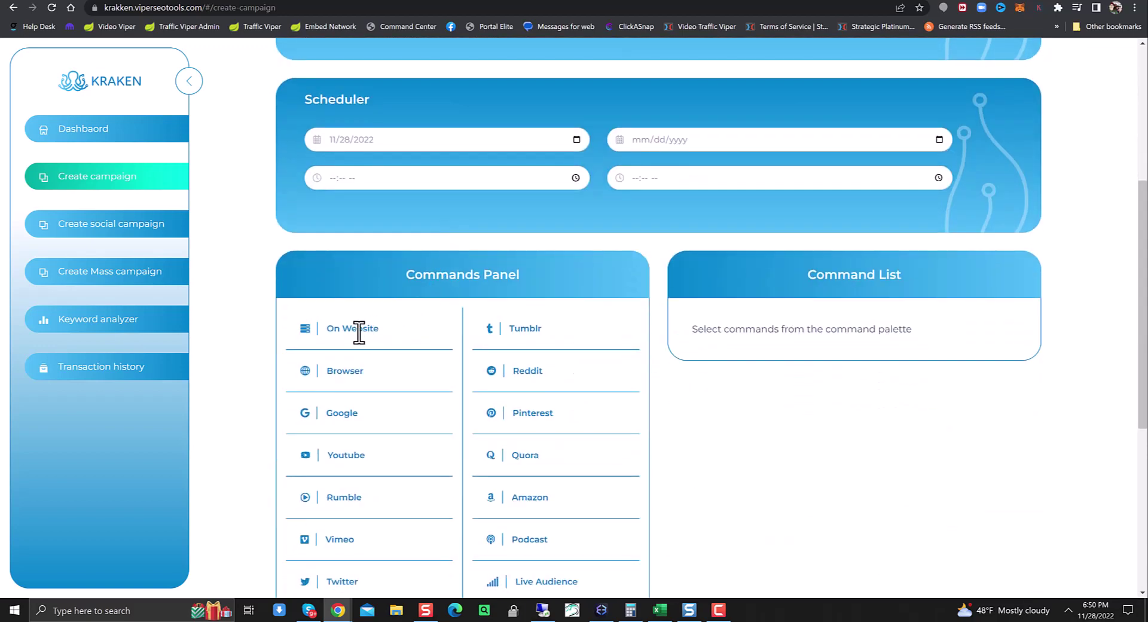
{"action": "scroll", "coordinate": [358, 332], "scroll_direction": "down", "scroll_amount": 3}
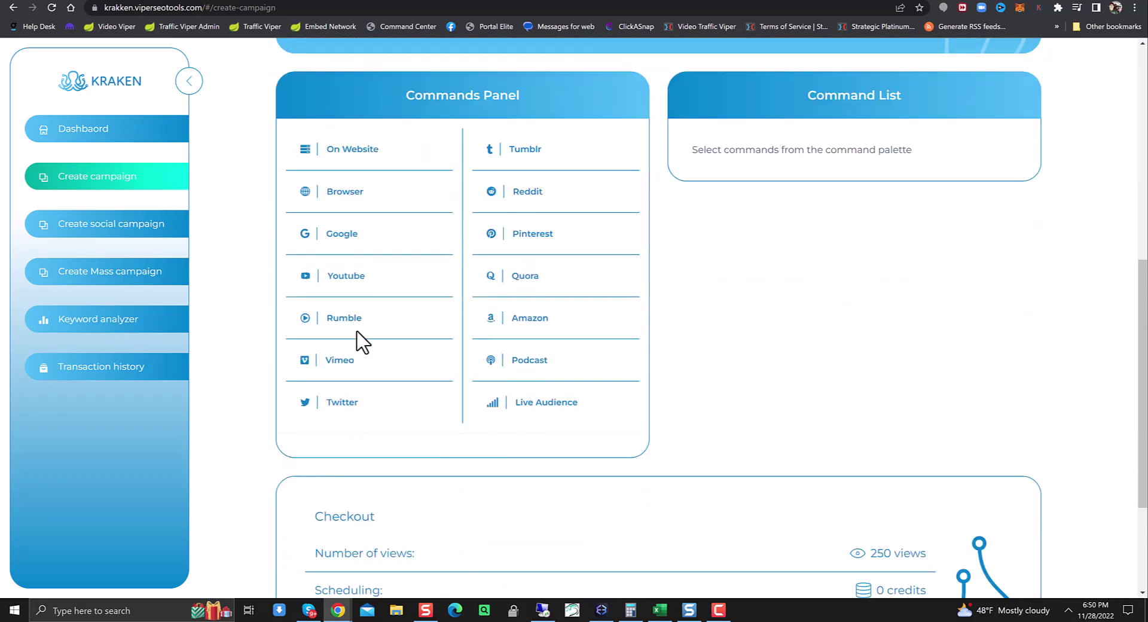
{"action": "scroll", "coordinate": [362, 342], "scroll_direction": "down", "scroll_amount": 3}
{"action": "scroll", "coordinate": [359, 341], "scroll_direction": "up", "scroll_amount": 5}
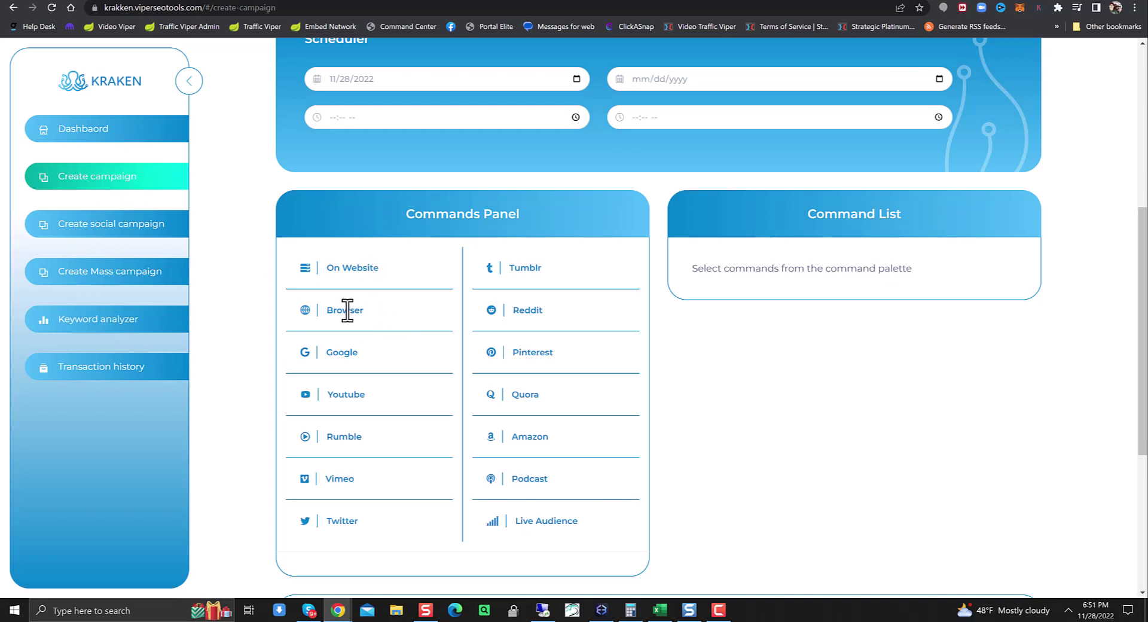
Start a Browser change-location command after checking the Google command options
{"action": "left_click", "coordinate": [340, 352]}
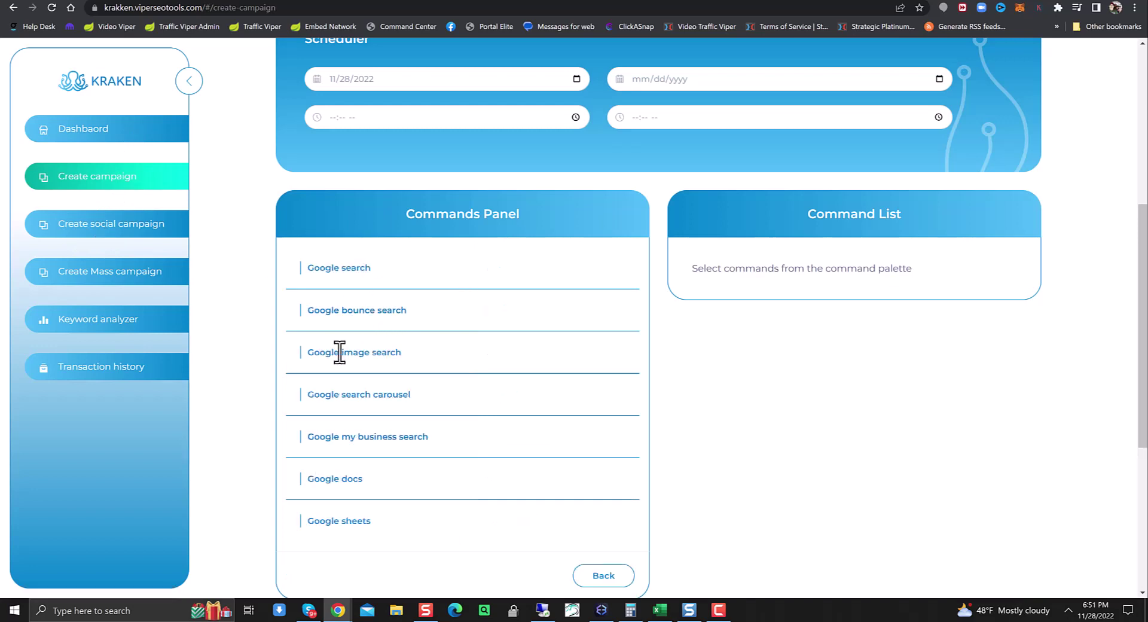
{"action": "left_click", "coordinate": [604, 575]}
{"action": "left_click", "coordinate": [339, 310]}
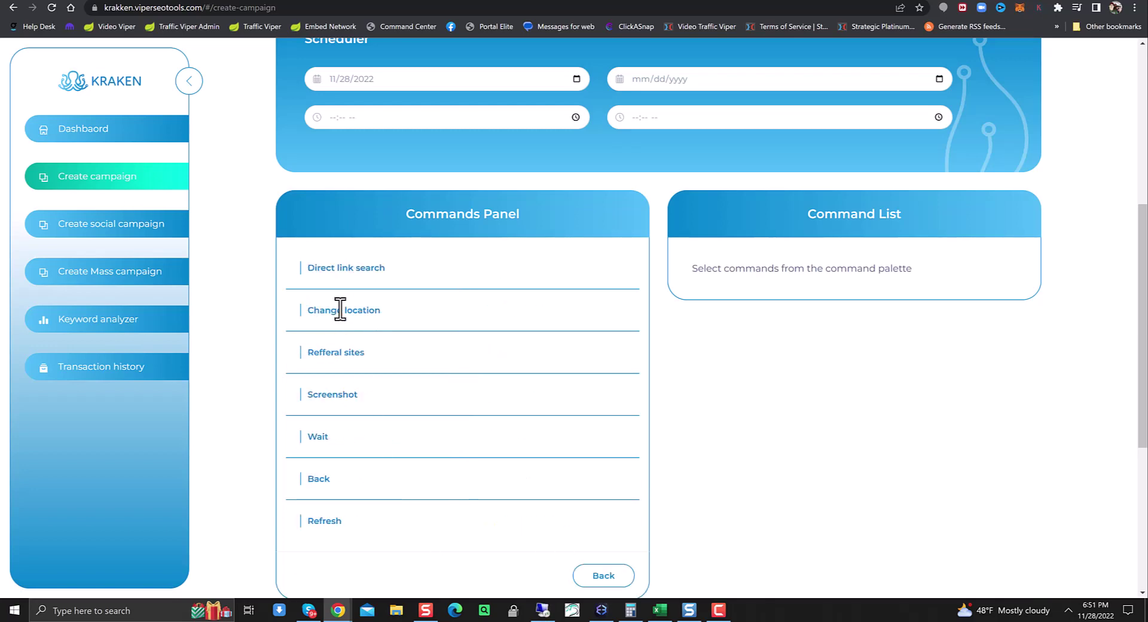
{"action": "left_click", "coordinate": [344, 310]}
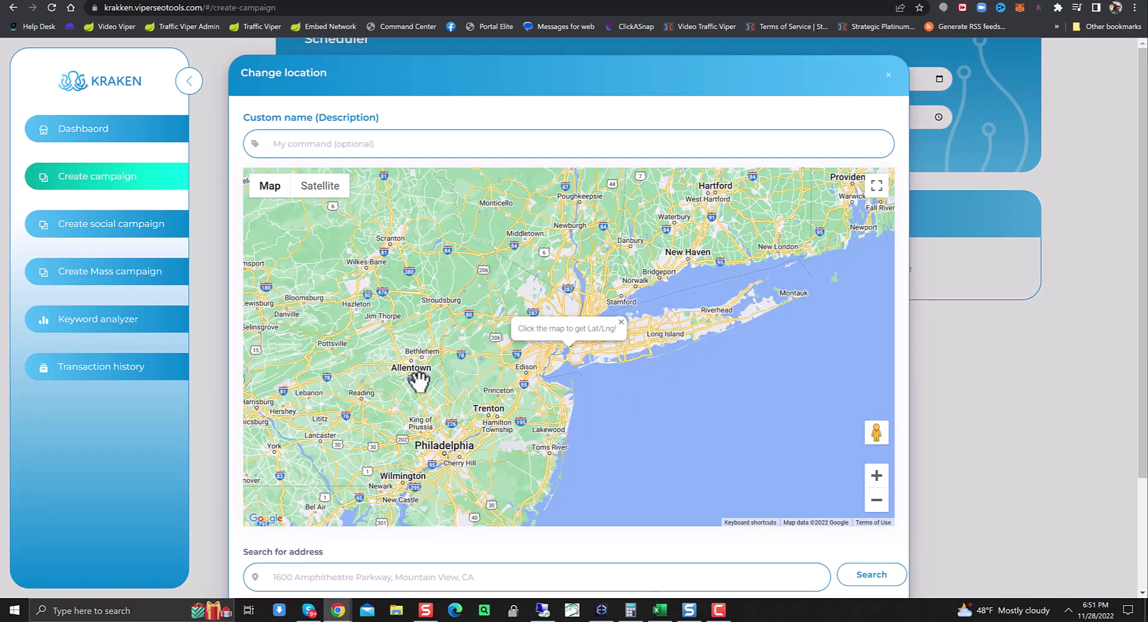
Pan and zoom the location map from the Northeast down to the Manassas area
{"action": "left_click_drag", "start_coordinate": [418, 382], "coordinate": [621, 213]}
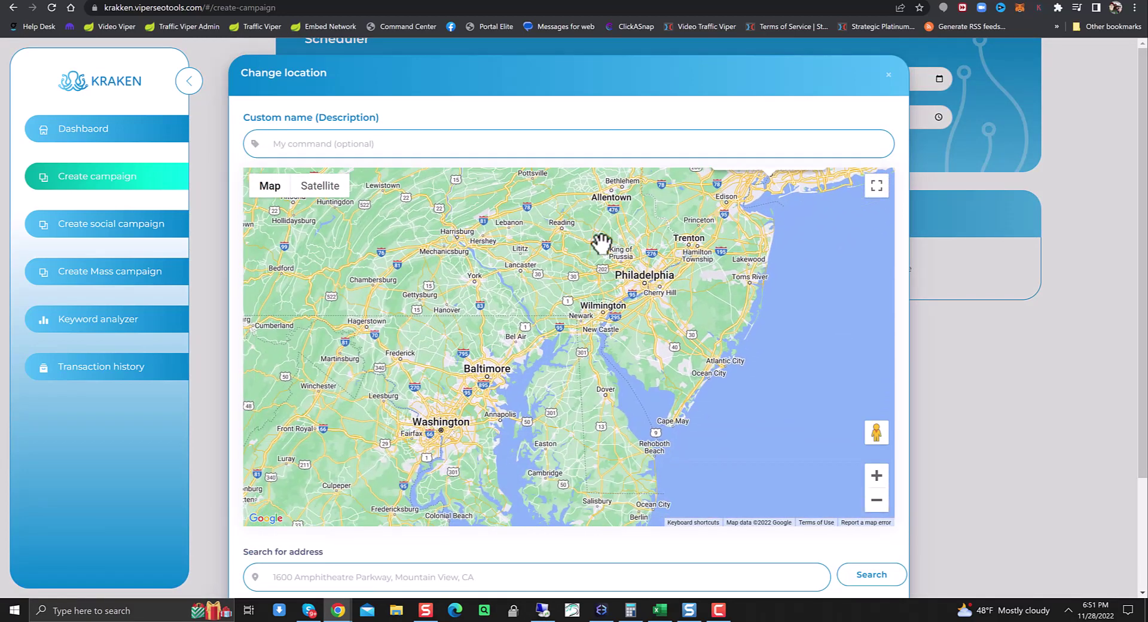
{"action": "left_click_drag", "start_coordinate": [479, 359], "coordinate": [512, 294]}
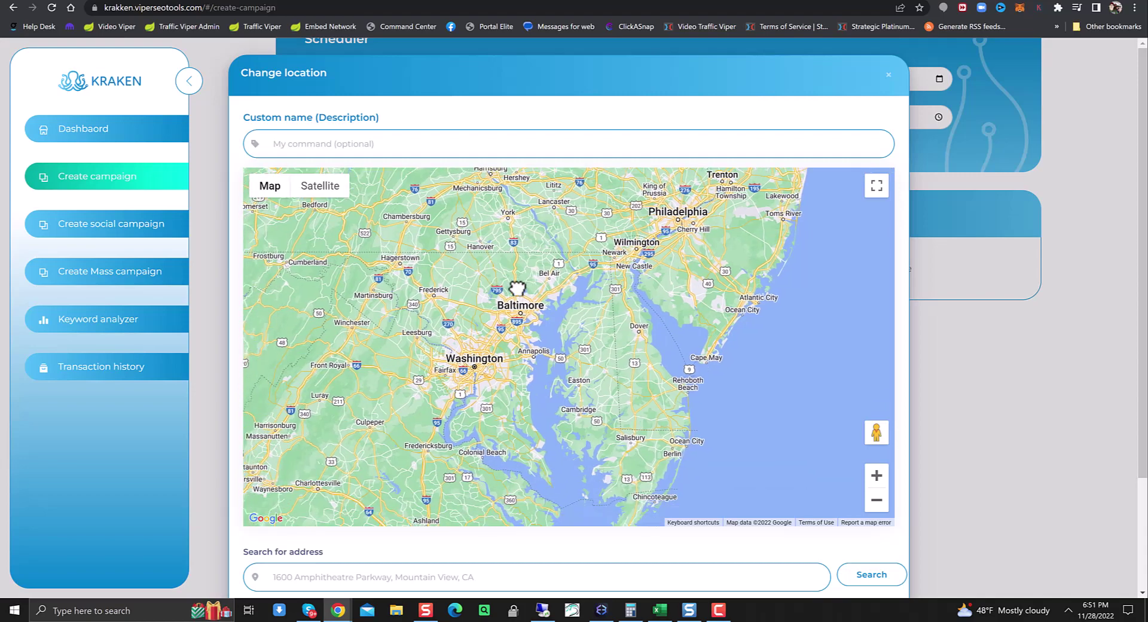
{"action": "scroll", "coordinate": [454, 388], "scroll_direction": "down", "scroll_amount": 2}
{"action": "left_click", "coordinate": [445, 370]}
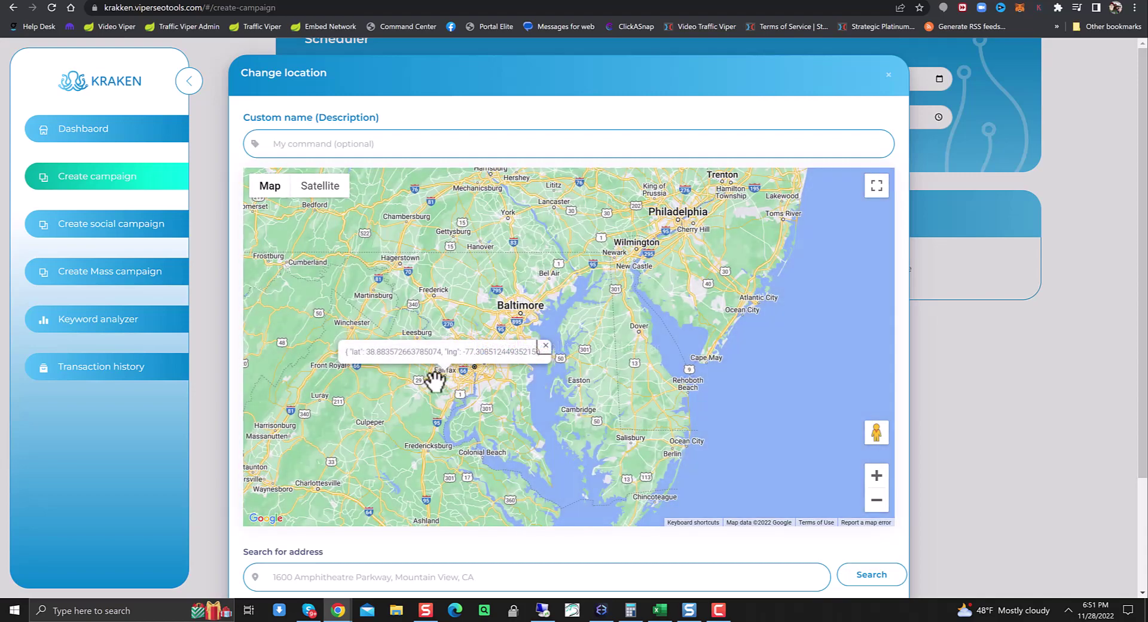
{"action": "scroll", "coordinate": [435, 379], "scroll_direction": "up", "scroll_amount": 5, "text": "ctrl"}
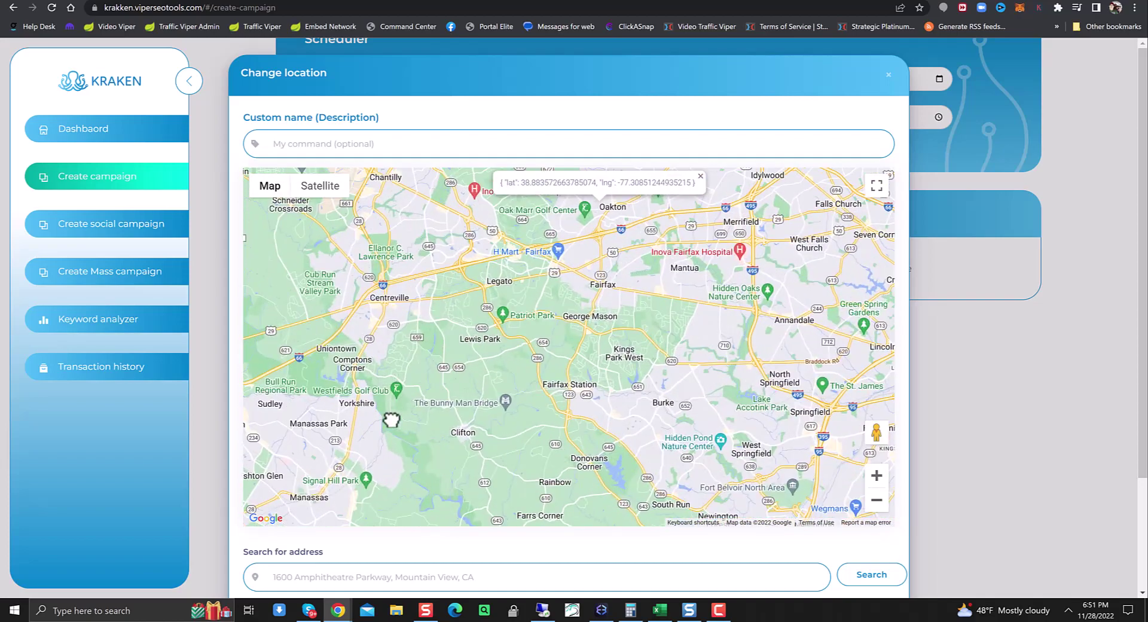
{"action": "left_click_drag", "start_coordinate": [391, 420], "coordinate": [574, 267]}
{"action": "scroll", "coordinate": [467, 328], "scroll_direction": "up", "scroll_amount": 5, "text": "ctrl"}
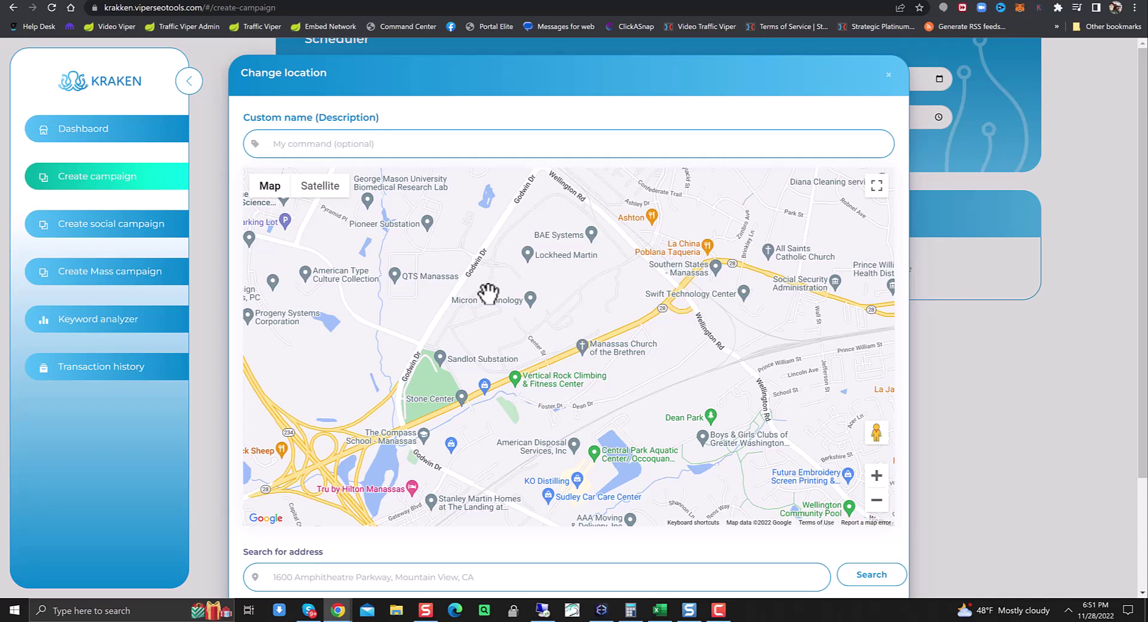
Add a Manassas-area point (lat 38.7503, lng -77.5014) to the location list
{"action": "left_click", "coordinate": [488, 290]}
{"action": "scroll", "coordinate": [493, 383], "scroll_direction": "down", "scroll_amount": 3}
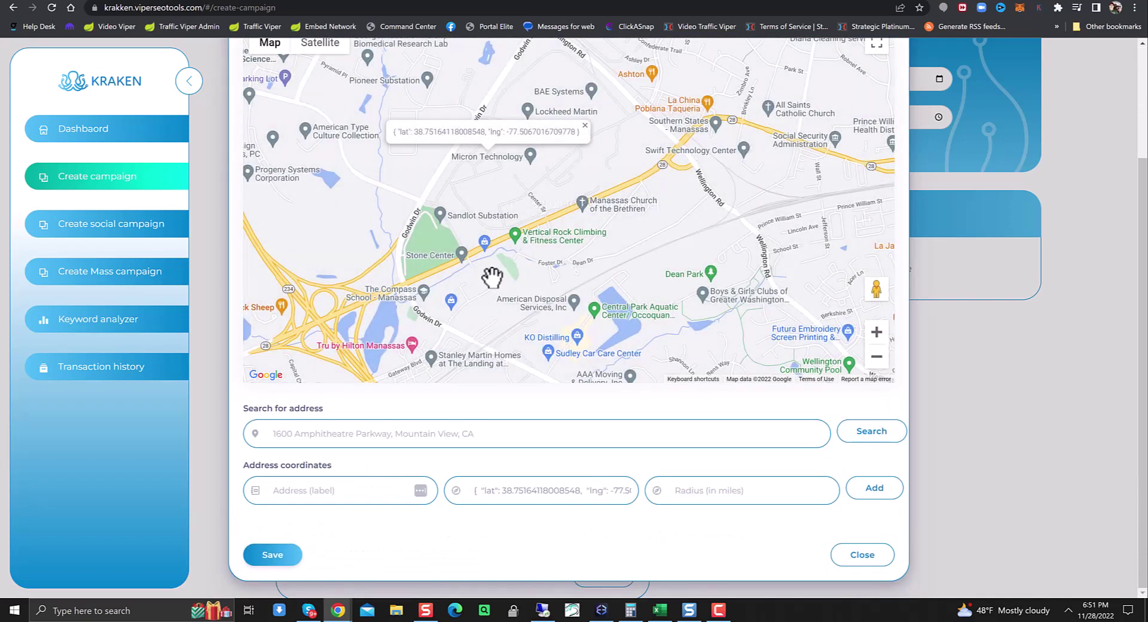
{"action": "left_click", "coordinate": [492, 277]}
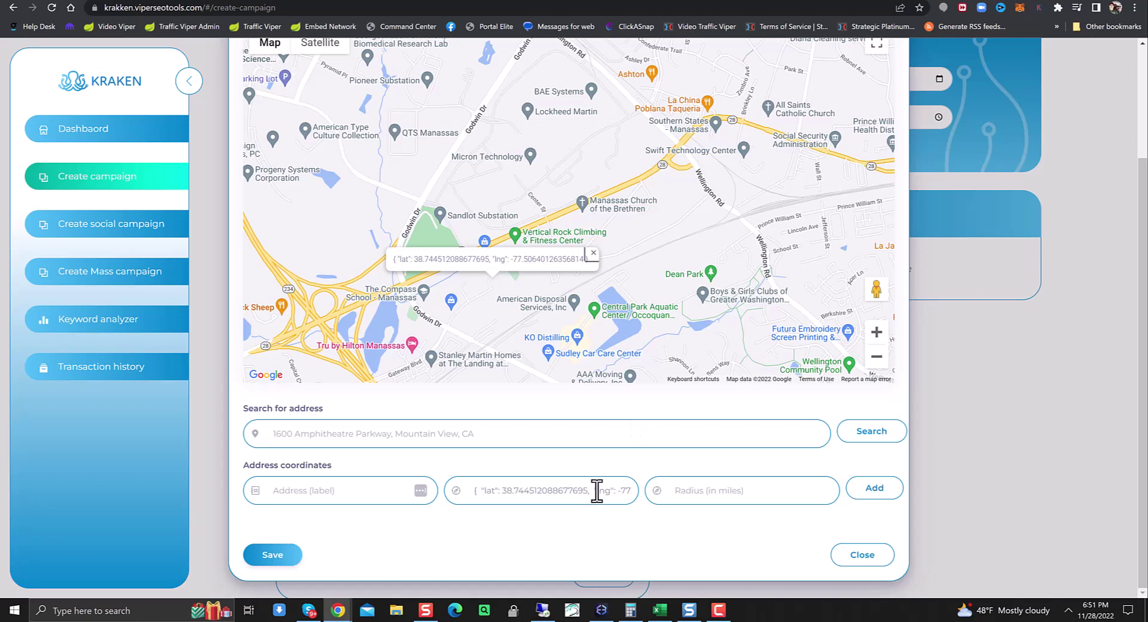
{"action": "left_click", "coordinate": [670, 257]}
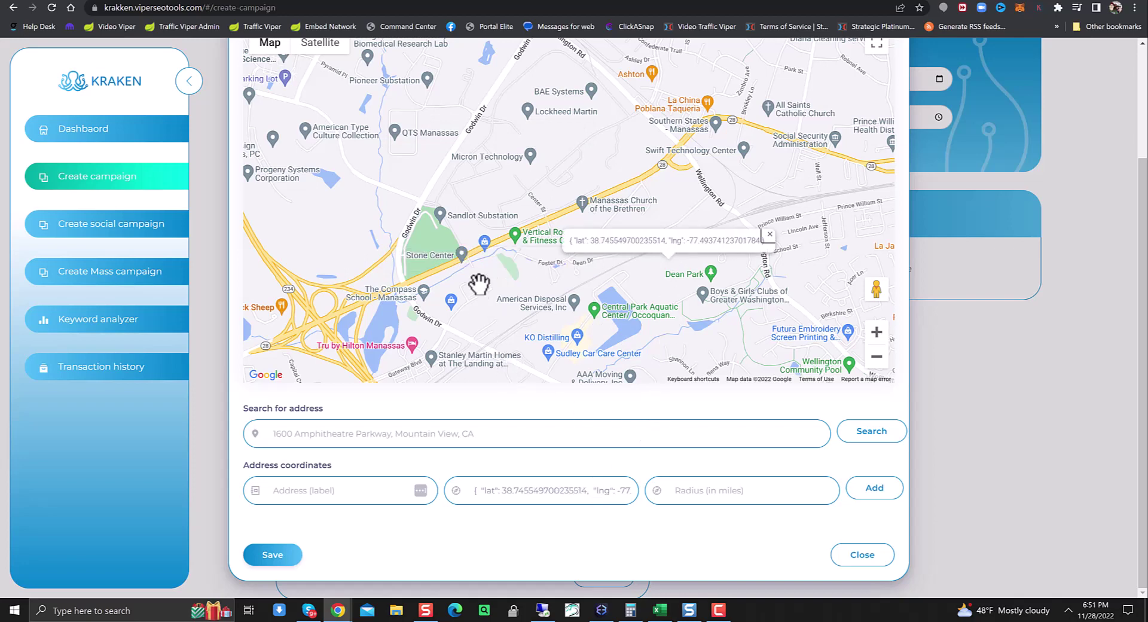
{"action": "left_click", "coordinate": [394, 160]}
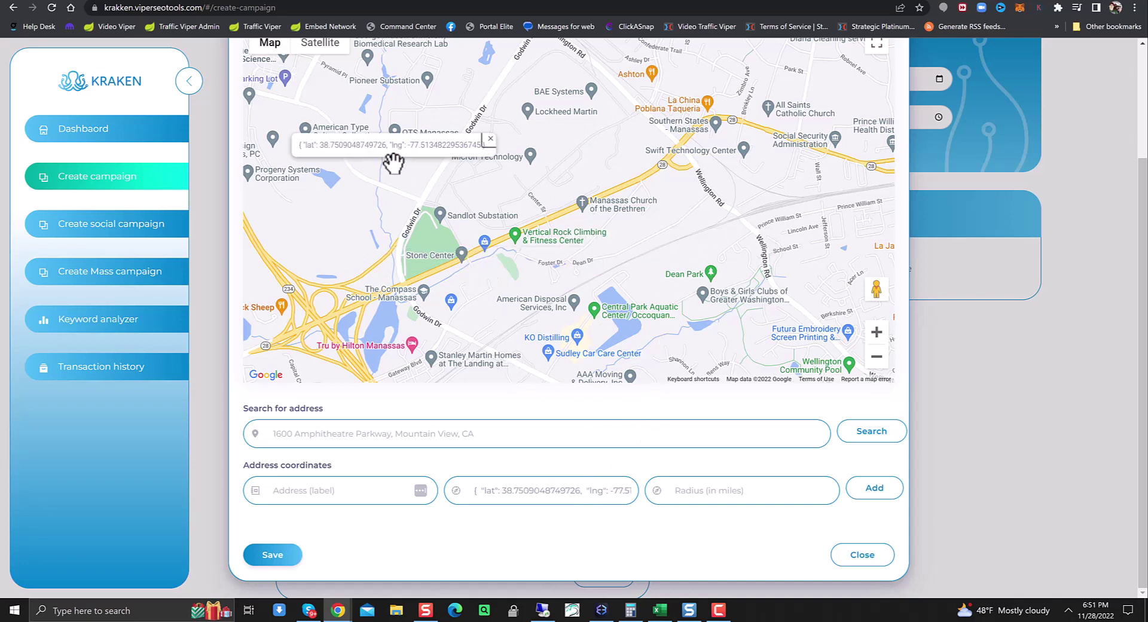
{"action": "left_click", "coordinate": [670, 239]}
{"action": "left_click", "coordinate": [482, 286]}
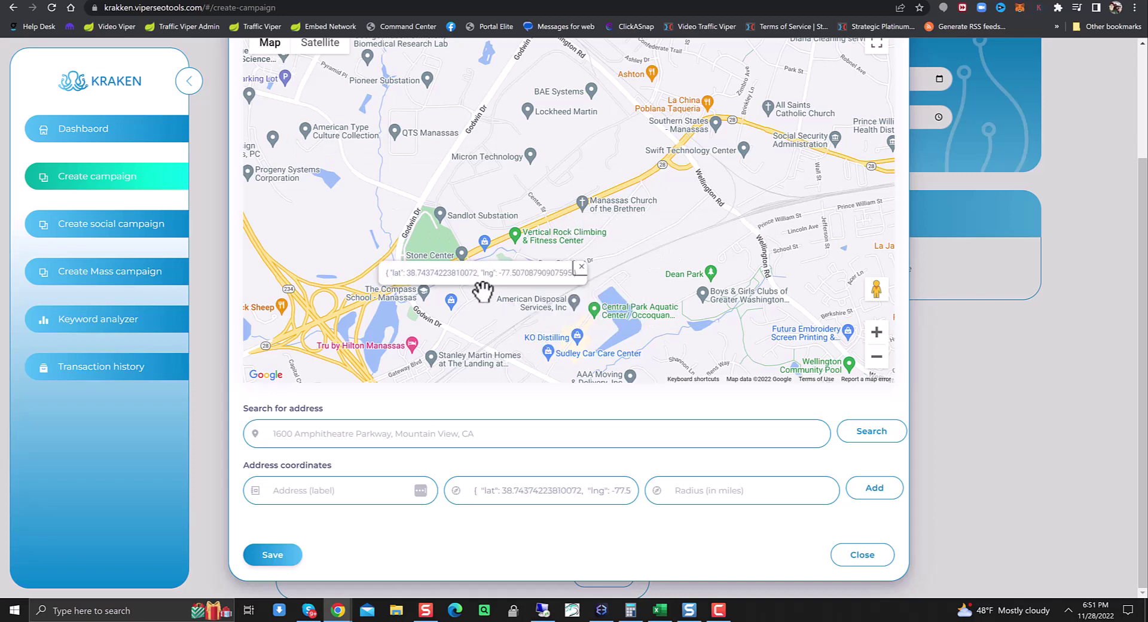
{"action": "left_click", "coordinate": [562, 120]}
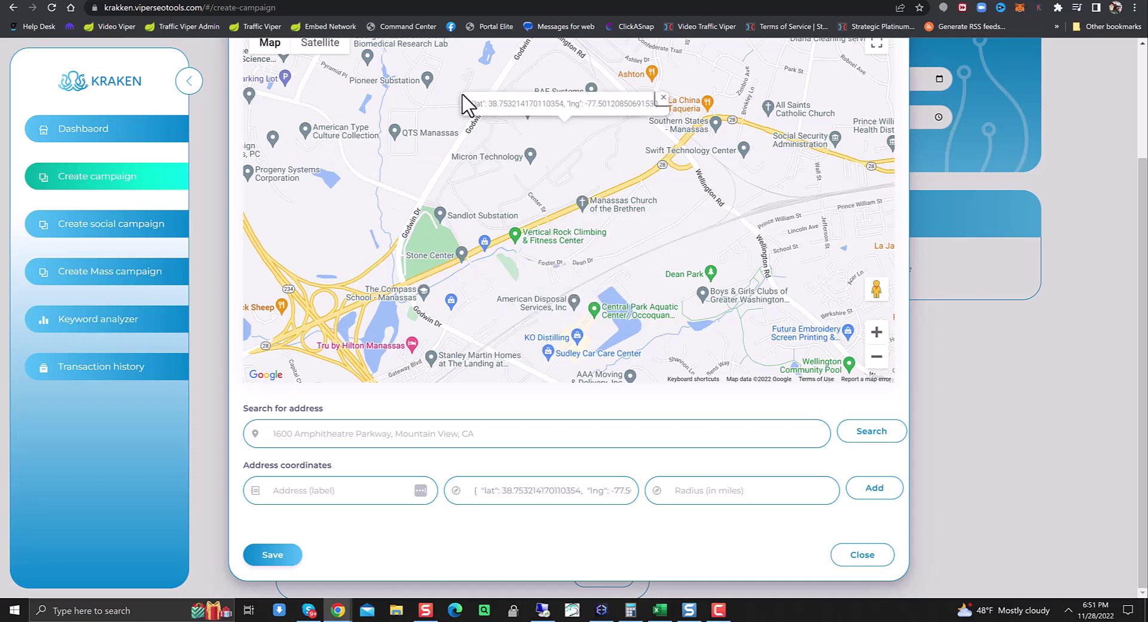
{"action": "left_click_drag", "start_coordinate": [468, 103], "coordinate": [666, 118]}
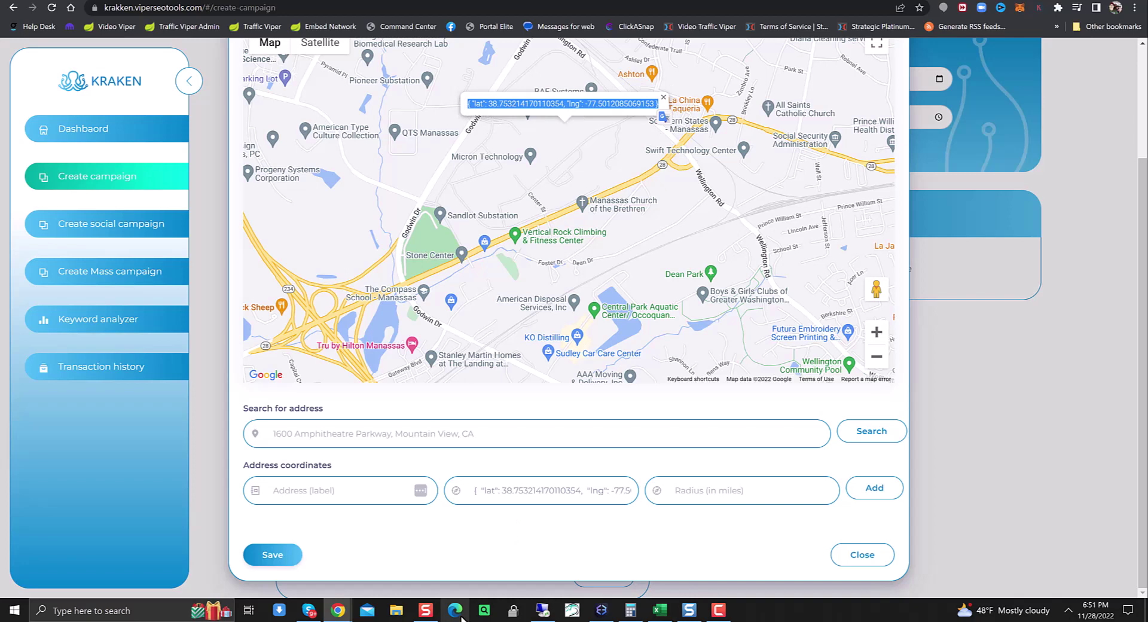
{"action": "left_click", "coordinate": [316, 178]}
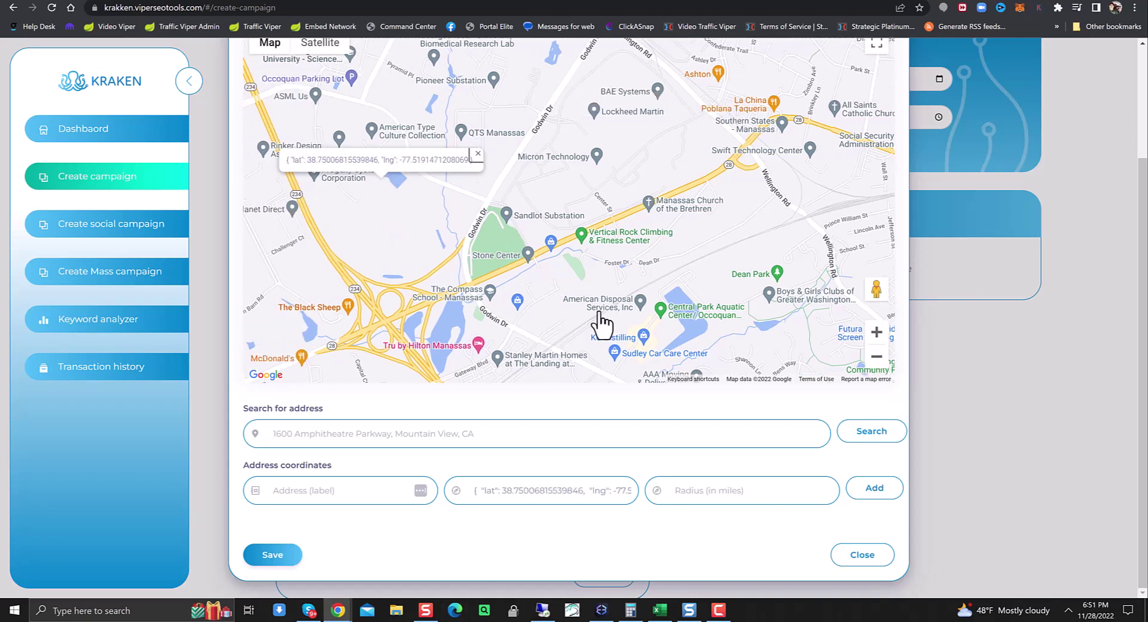
{"action": "left_click", "coordinate": [631, 173]}
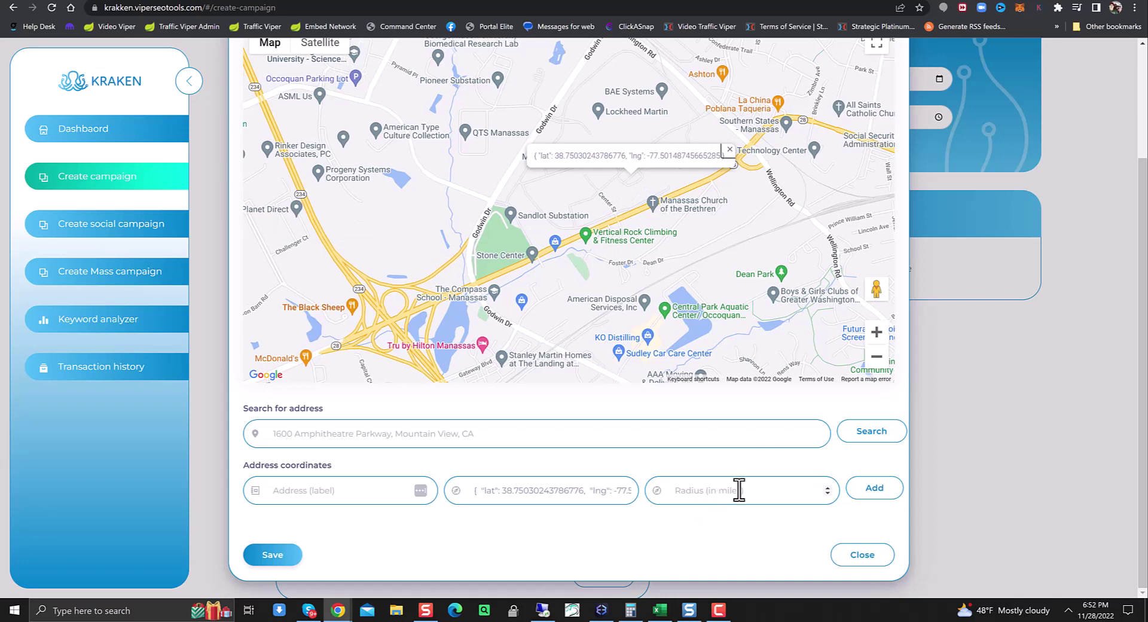
{"action": "left_click", "coordinate": [874, 487]}
Add three more Manassas points near Planet Direct and Dean Park to the location list
{"action": "left_click", "coordinate": [346, 198]}
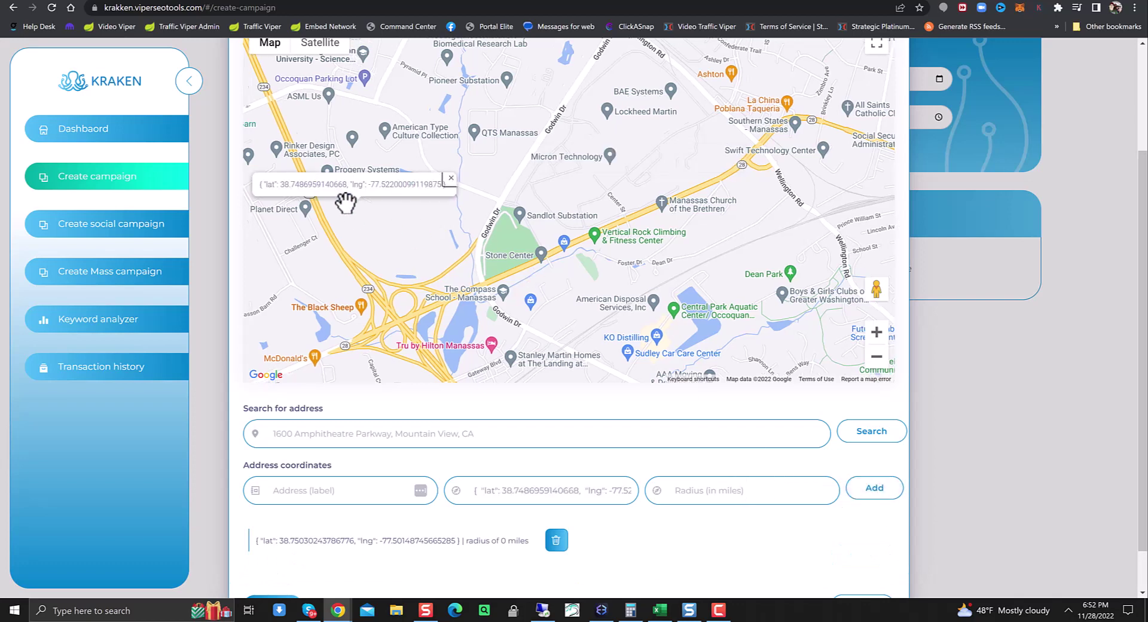
{"action": "left_click", "coordinate": [877, 495]}
{"action": "scroll", "coordinate": [610, 426], "scroll_direction": "down", "scroll_amount": 1}
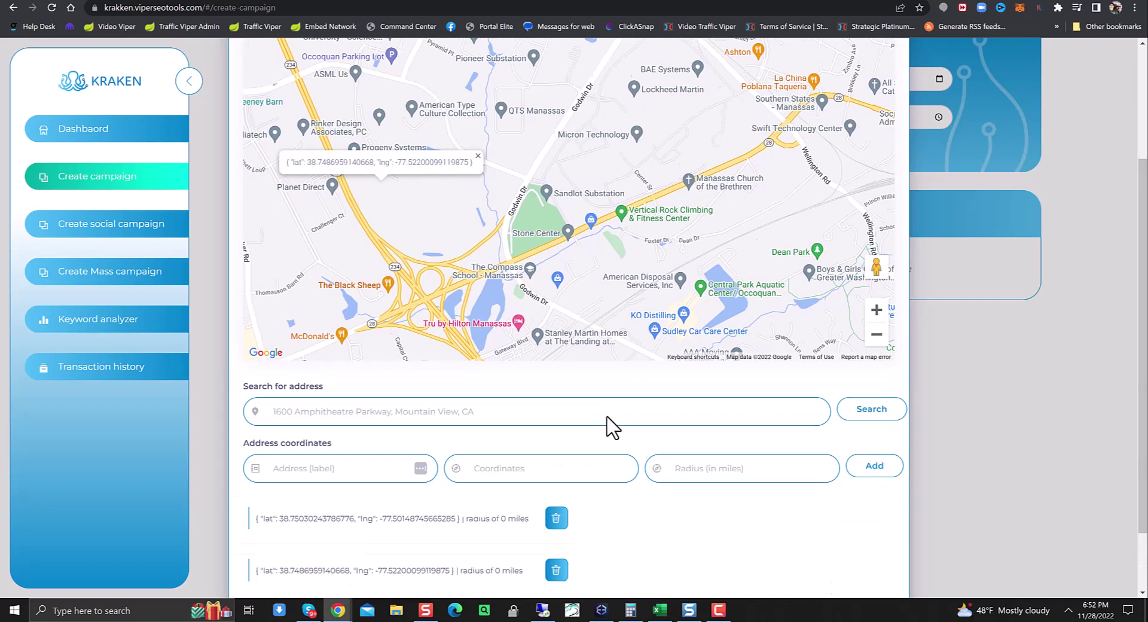
{"action": "scroll", "coordinate": [611, 426], "scroll_direction": "down", "scroll_amount": 2}
{"action": "scroll", "coordinate": [461, 448], "scroll_direction": "up", "scroll_amount": 3}
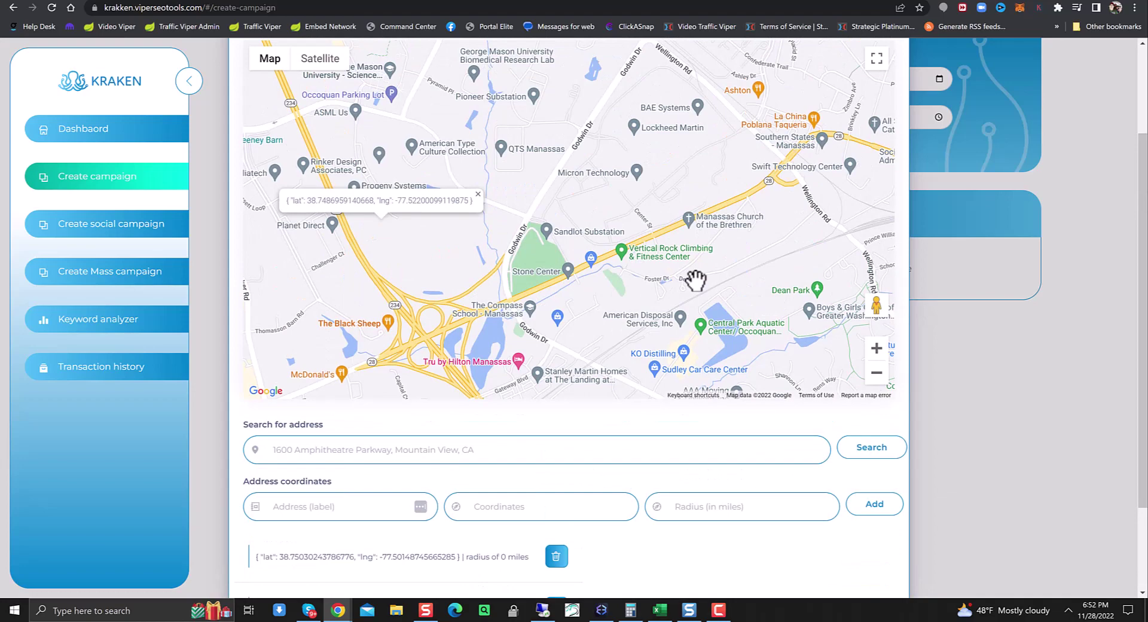
{"action": "left_click", "coordinate": [696, 279]}
{"action": "left_click", "coordinate": [870, 511]}
{"action": "scroll", "coordinate": [533, 304], "scroll_direction": "down", "scroll_amount": 3}
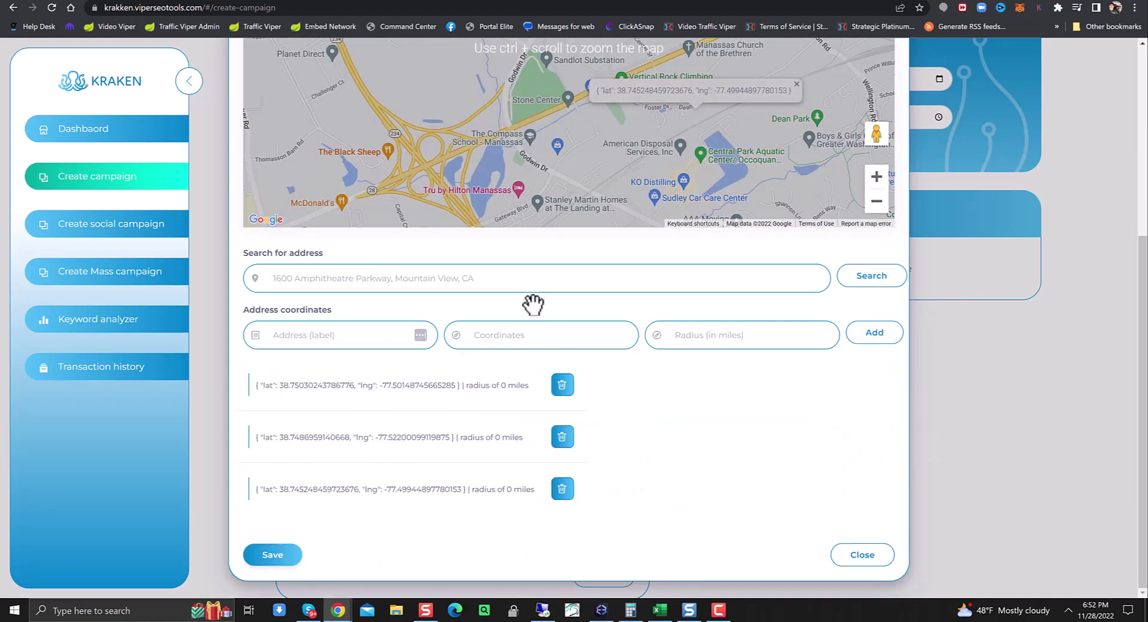
{"action": "scroll", "coordinate": [500, 325], "scroll_direction": "up", "scroll_amount": 4}
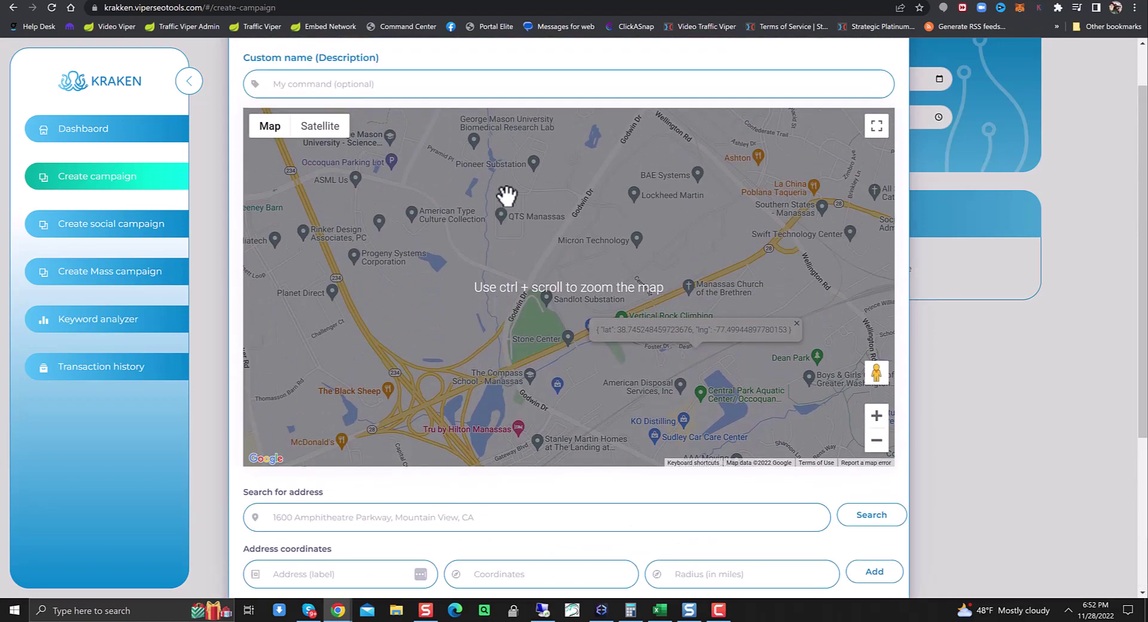
{"action": "left_click", "coordinate": [764, 209]}
{"action": "left_click", "coordinate": [730, 340]}
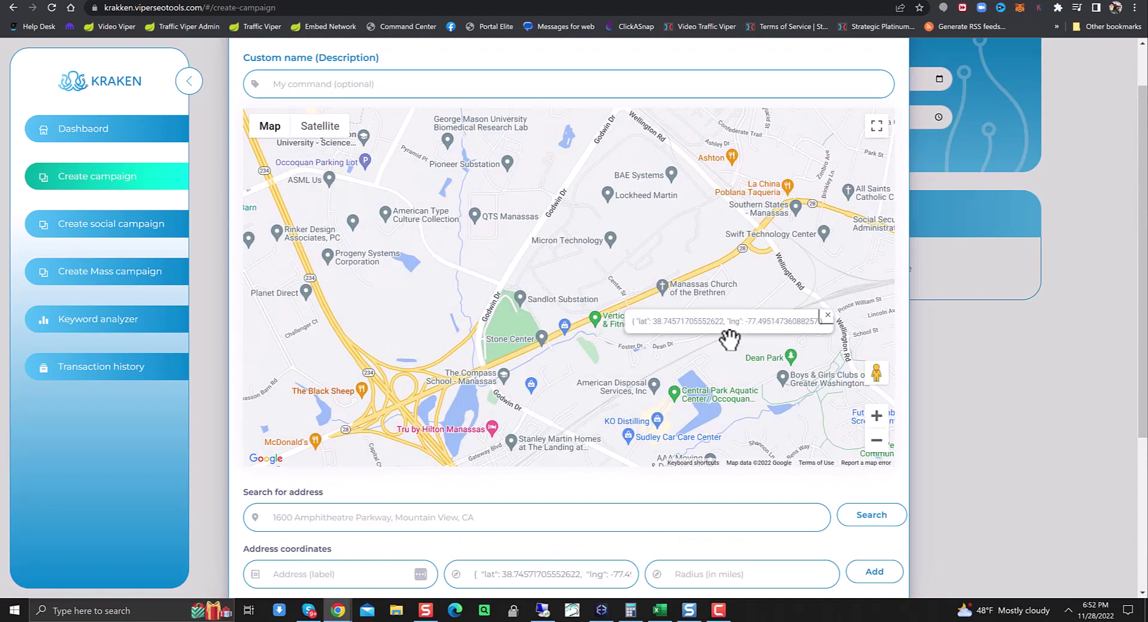
{"action": "left_click", "coordinate": [884, 575]}
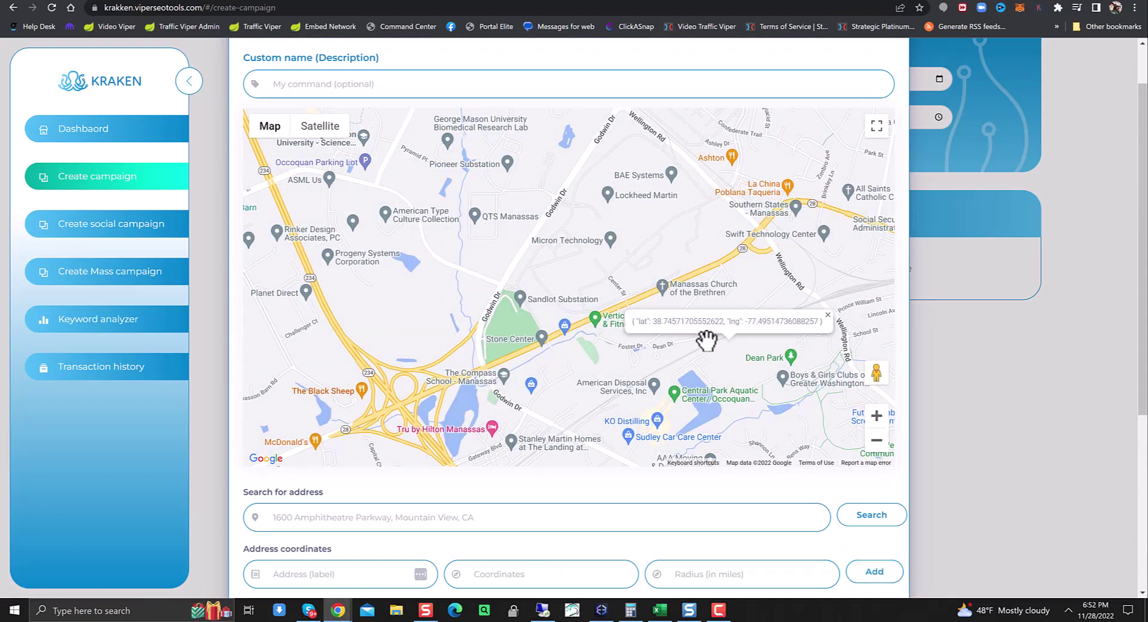
{"action": "scroll", "coordinate": [706, 341], "scroll_direction": "down", "scroll_amount": 5}
{"action": "scroll", "coordinate": [586, 513], "scroll_direction": "up", "scroll_amount": 6}
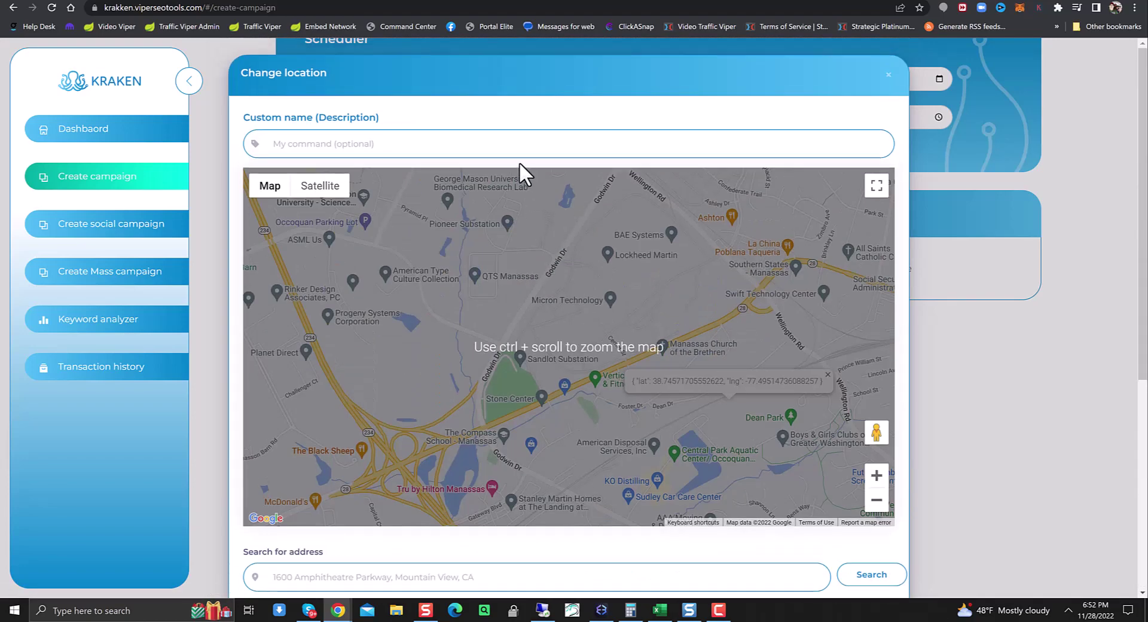
Name the location command 'change IP', save it, and close the dialog
{"action": "left_click", "coordinate": [521, 146]}
{"action": "type", "text": "change locati"}
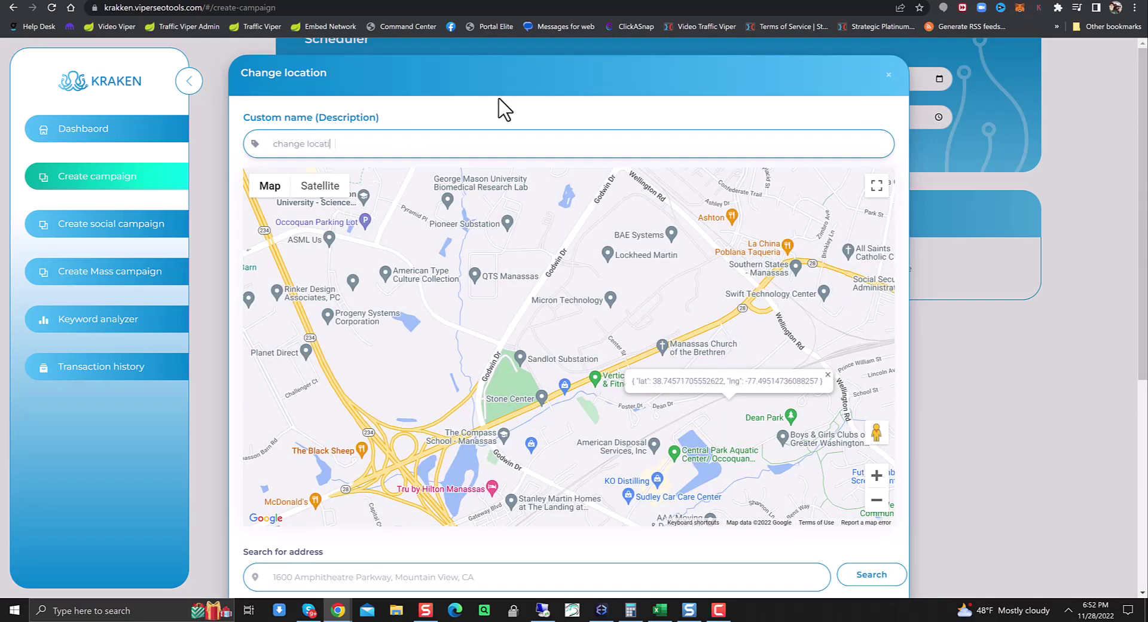
{"action": "key", "text": "BackSpace"}
{"action": "key", "text": "BackSpace"}
{"action": "key", "text": "BackSpace"}
{"action": "scroll", "coordinate": [877, 456], "scroll_direction": "down", "scroll_amount": 5}
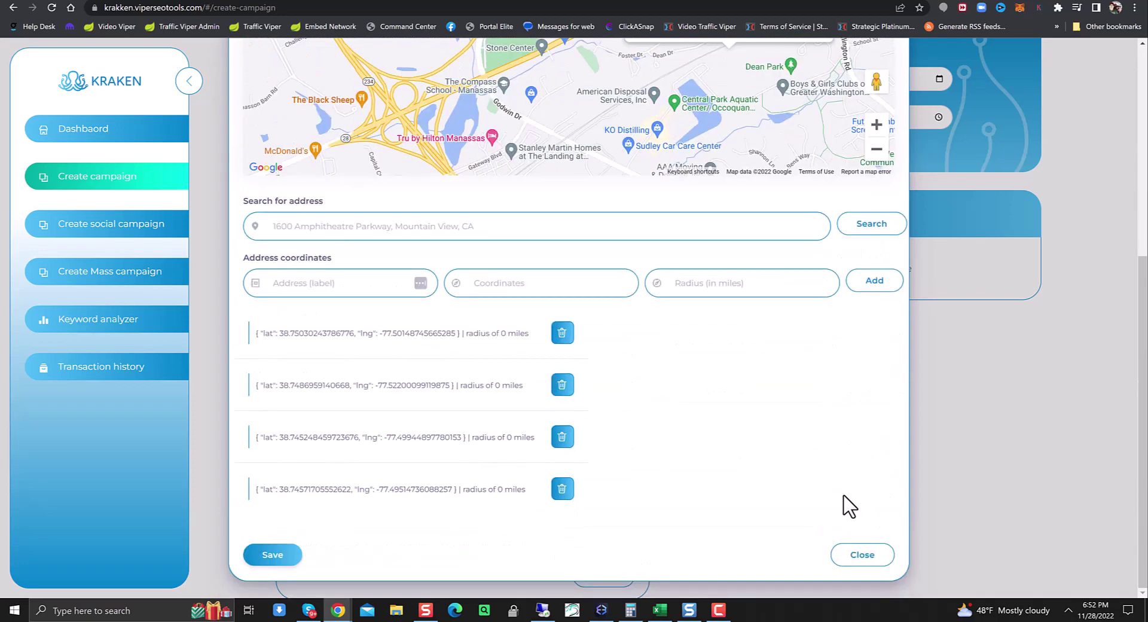
{"action": "left_click", "coordinate": [273, 562]}
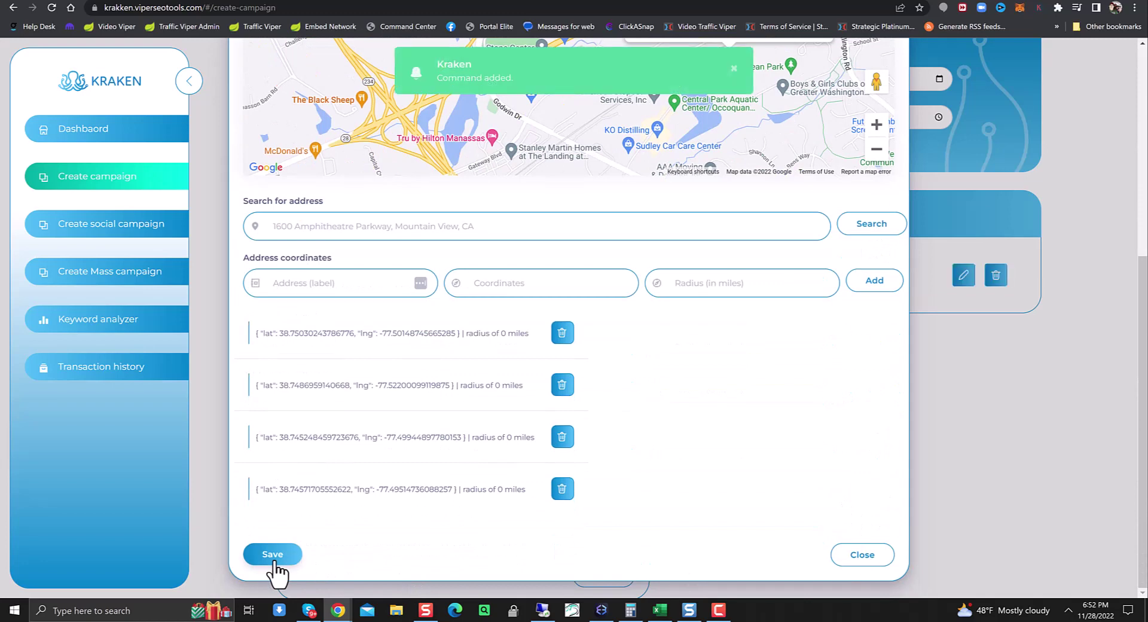
{"action": "left_click", "coordinate": [848, 561]}
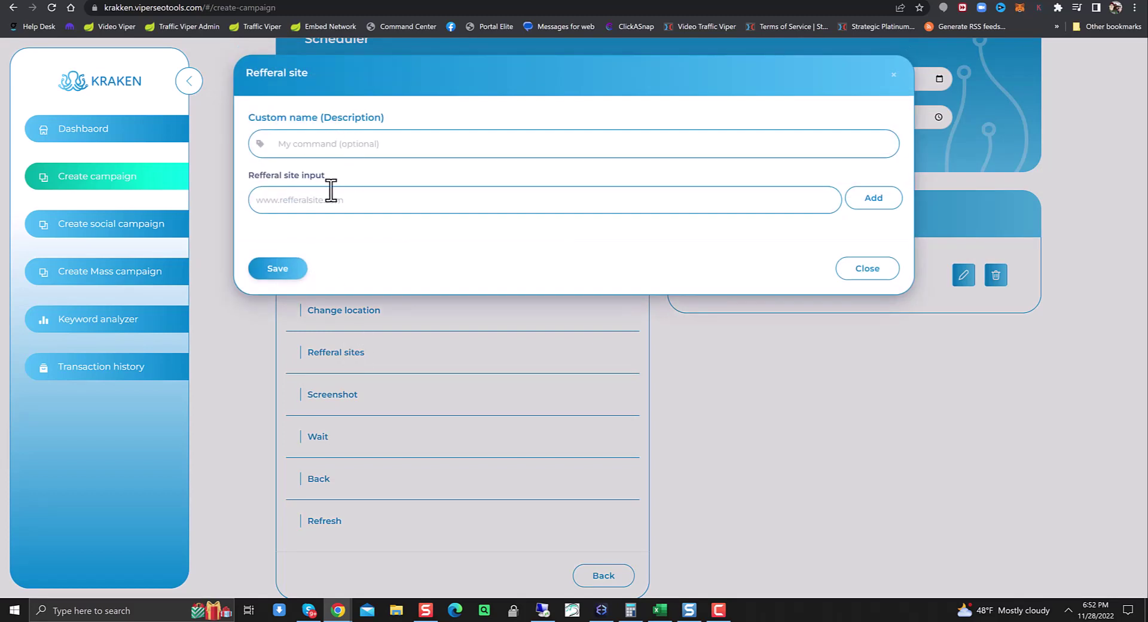
Dismiss the Referral site dialog without adding a referral address
{"action": "left_click", "coordinate": [316, 207]}
{"action": "left_click", "coordinate": [874, 271]}
{"action": "left_click", "coordinate": [865, 290]}
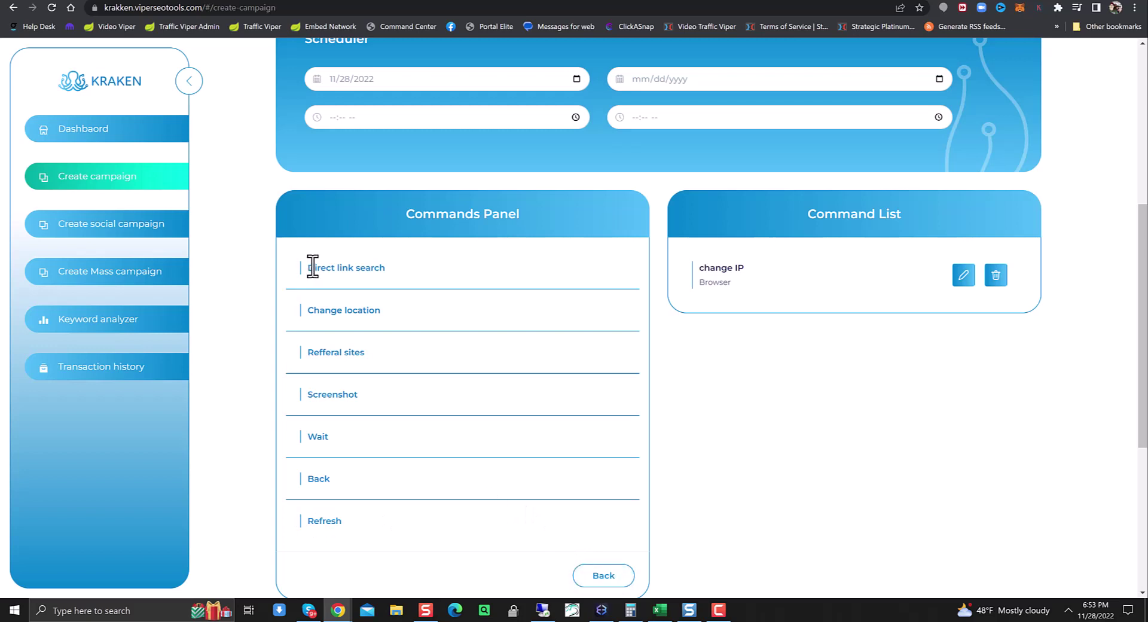
Start a Google search command named 'google search' with keyword nine inch nails hurt
{"action": "left_click", "coordinate": [601, 575]}
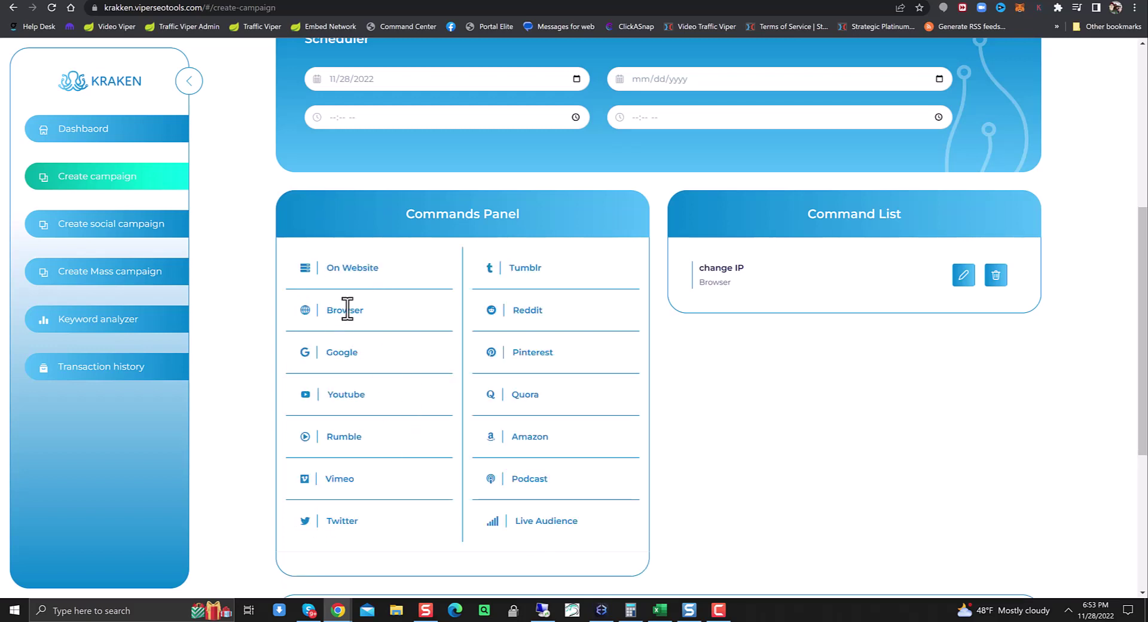
{"action": "left_click", "coordinate": [335, 356]}
{"action": "left_click", "coordinate": [358, 267]}
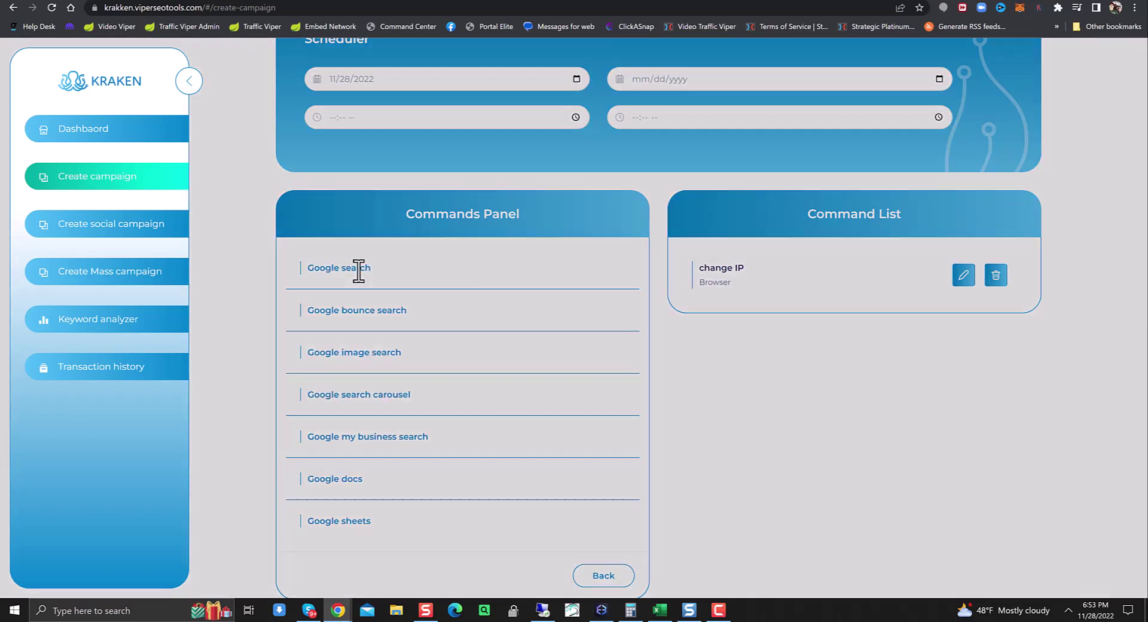
{"action": "left_click", "coordinate": [343, 148]}
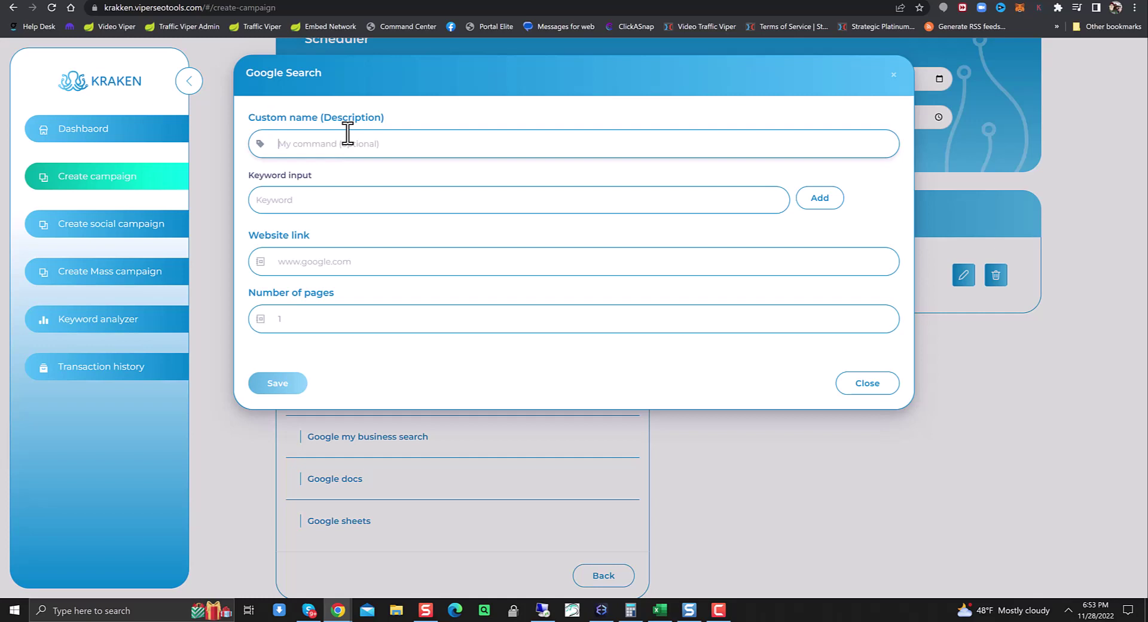
{"action": "type", "text": "google search"}
{"action": "key", "text": "Tab"}
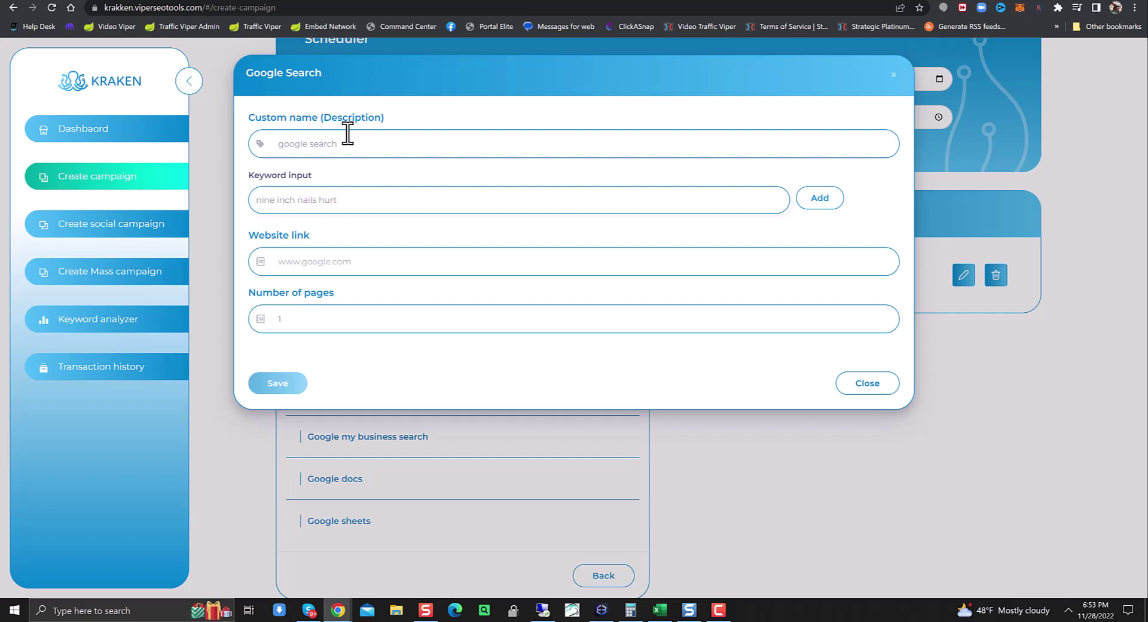
{"action": "left_click", "coordinate": [826, 207]}
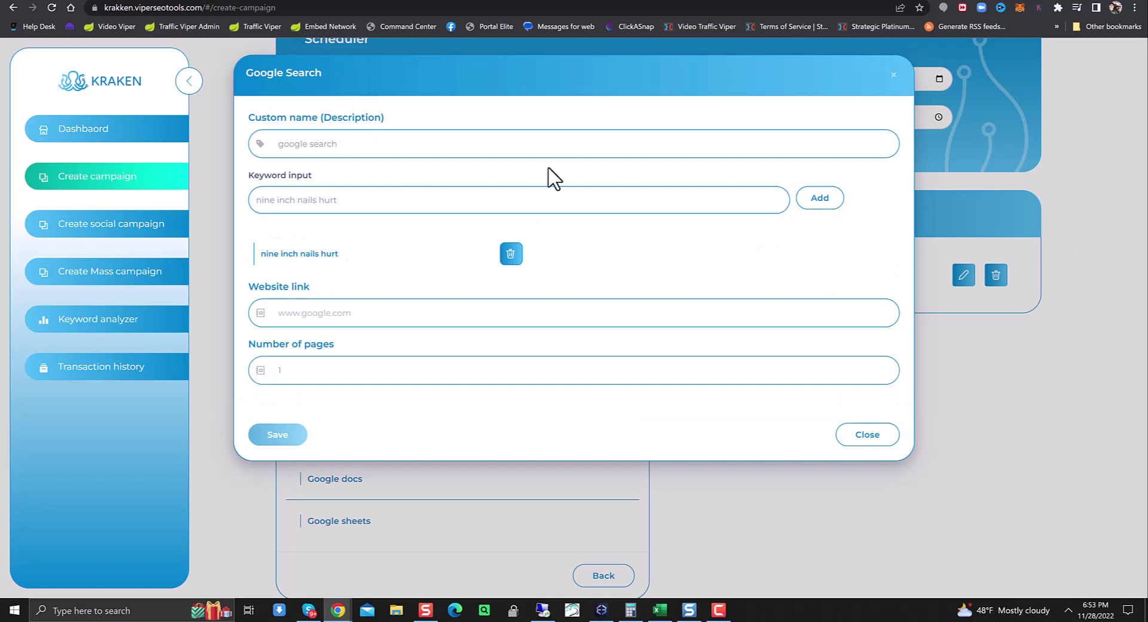
Target the pasted YouTube video link, set 3 pages, and save the command
{"action": "left_click", "coordinate": [441, 314]}
{"action": "type", "text": "https://youtu.be/g0bZtf5MCzY"}
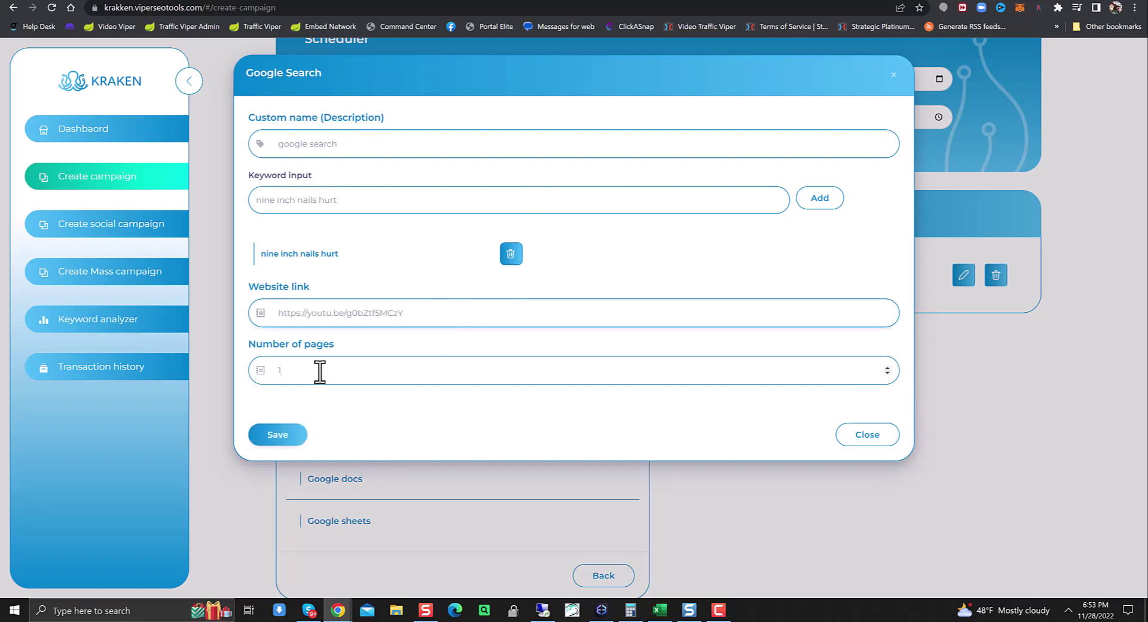
{"action": "double_click", "coordinate": [273, 375]}
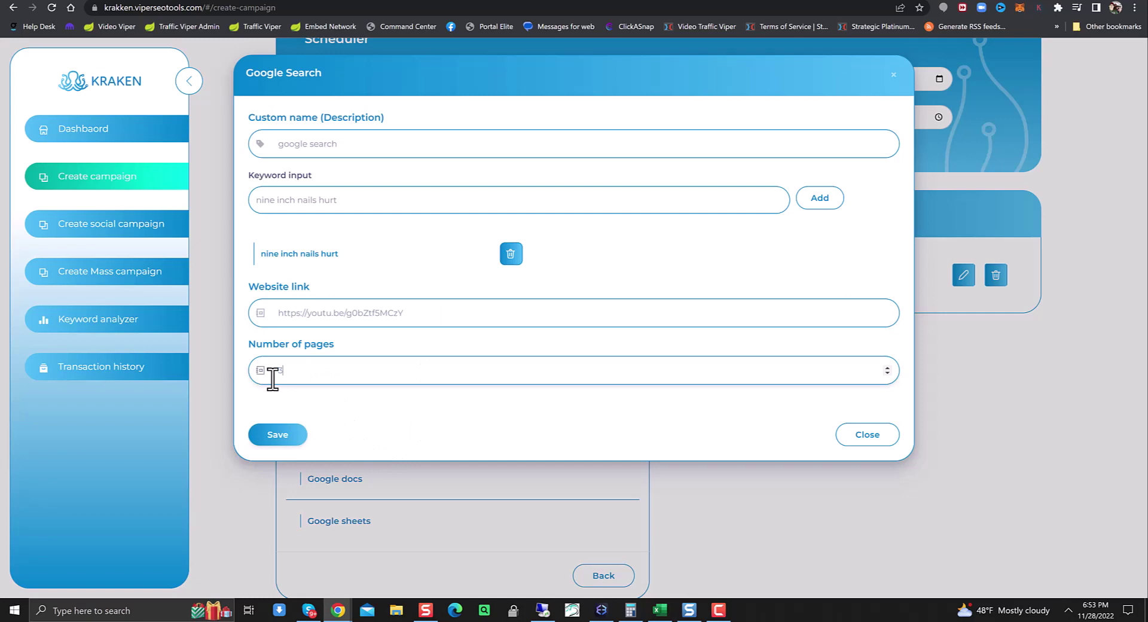
{"action": "type", "text": "3"}
{"action": "left_click", "coordinate": [280, 439]}
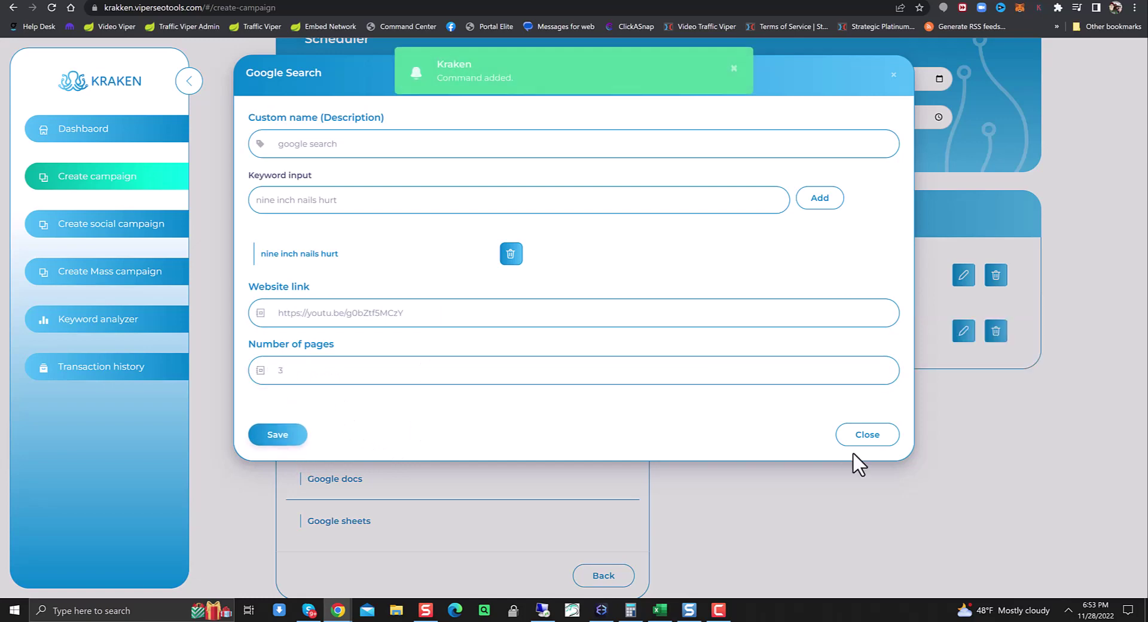
{"action": "left_click", "coordinate": [865, 435]}
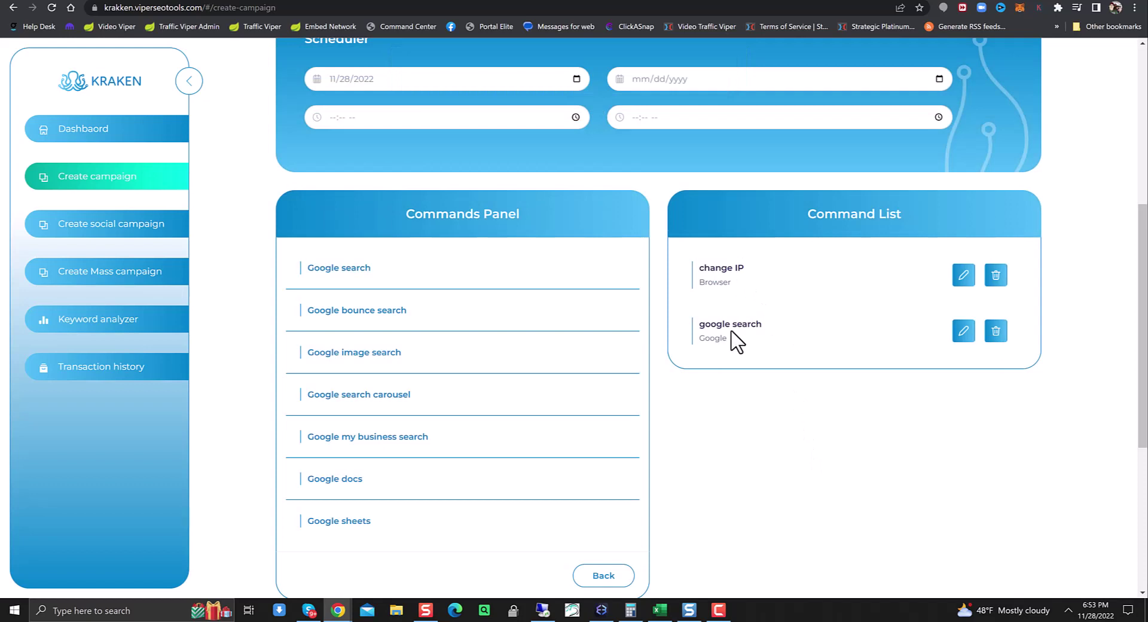
Add a Read on website command and a saved Wait command
{"action": "left_click", "coordinate": [611, 579]}
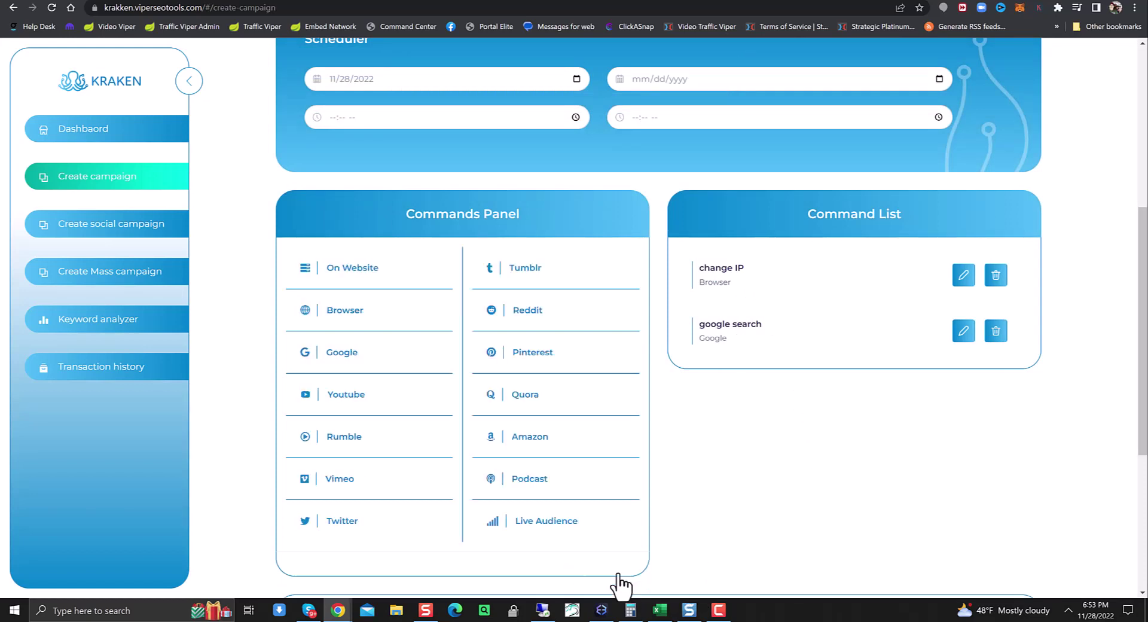
{"action": "left_click", "coordinate": [367, 267]}
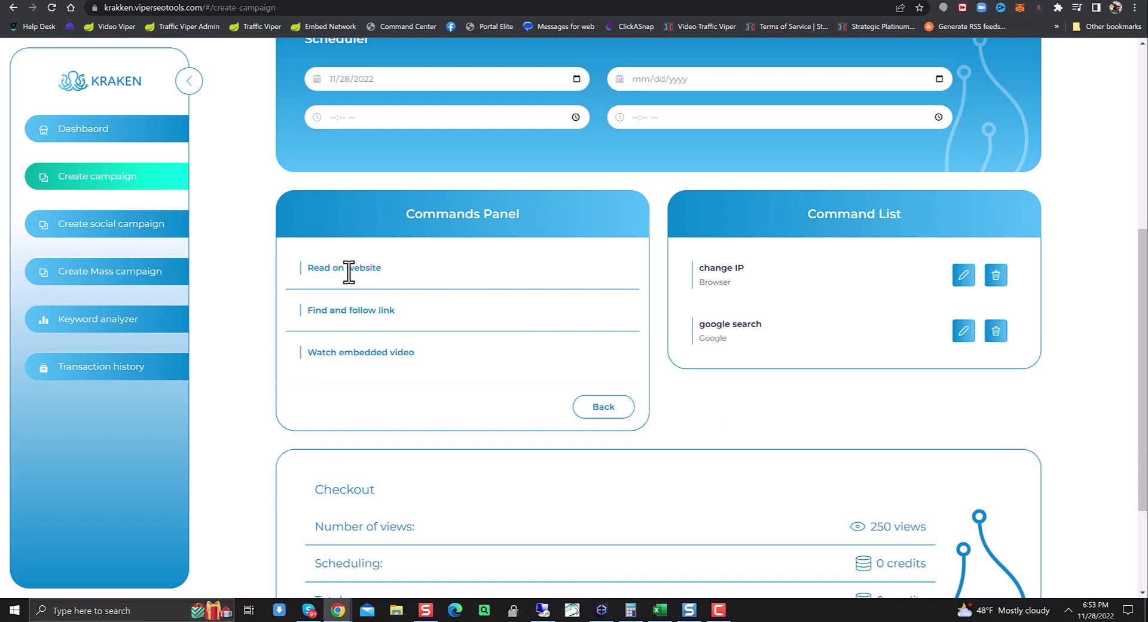
{"action": "left_click", "coordinate": [350, 269]}
{"action": "left_click", "coordinate": [608, 406]}
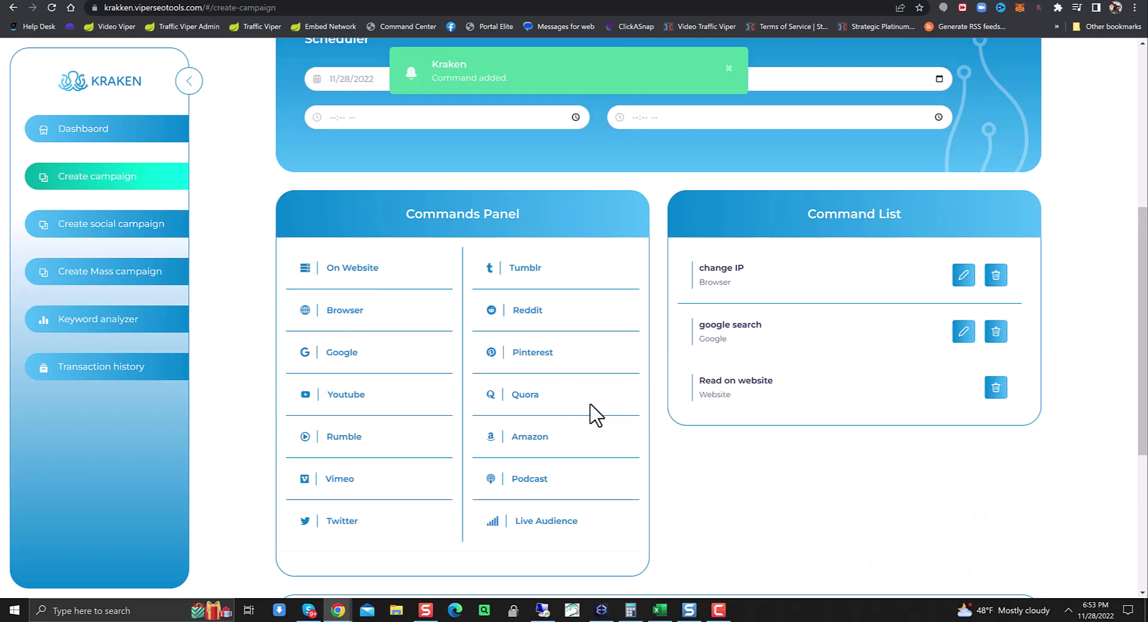
{"action": "left_click", "coordinate": [361, 312]}
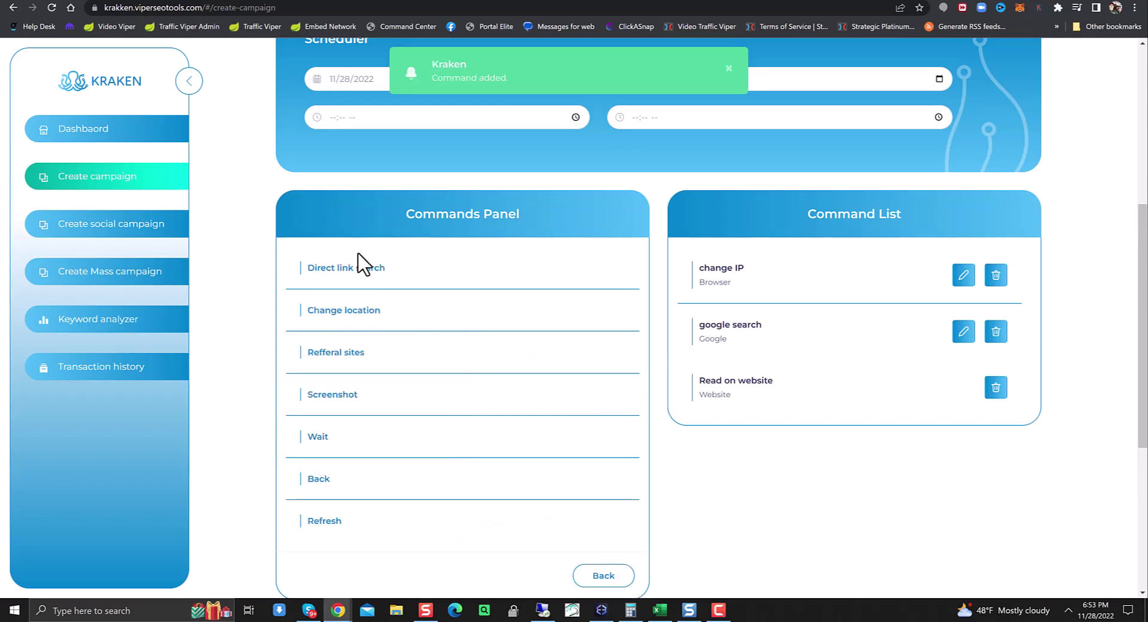
{"action": "left_click", "coordinate": [321, 437]}
{"action": "double_click", "coordinate": [280, 143]}
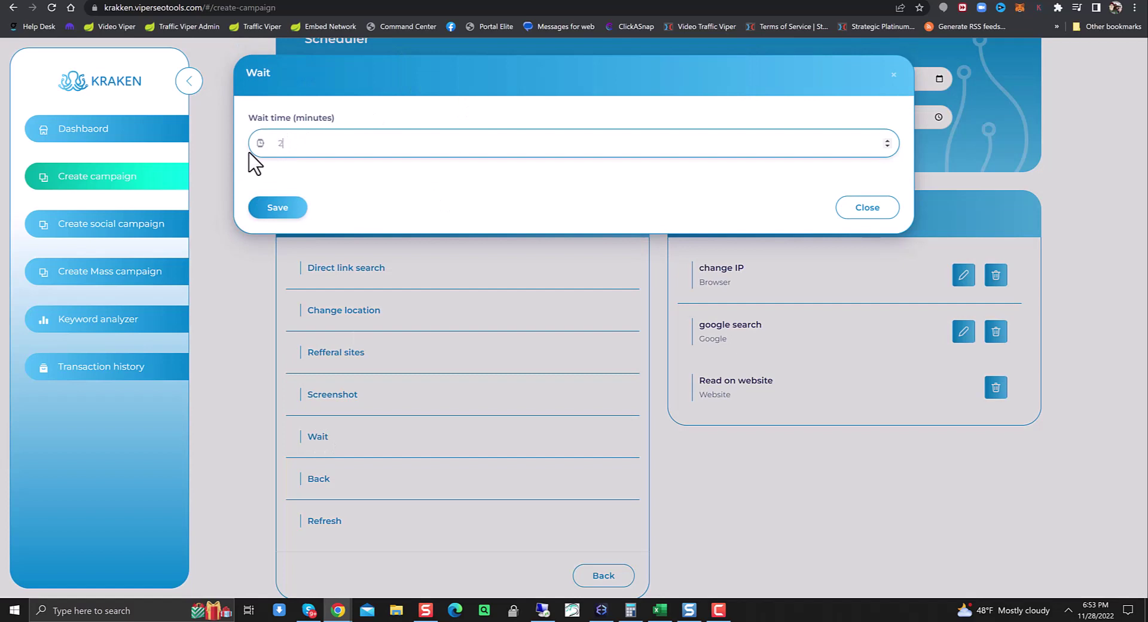
{"action": "left_click", "coordinate": [263, 208]}
{"action": "left_click", "coordinate": [863, 209]}
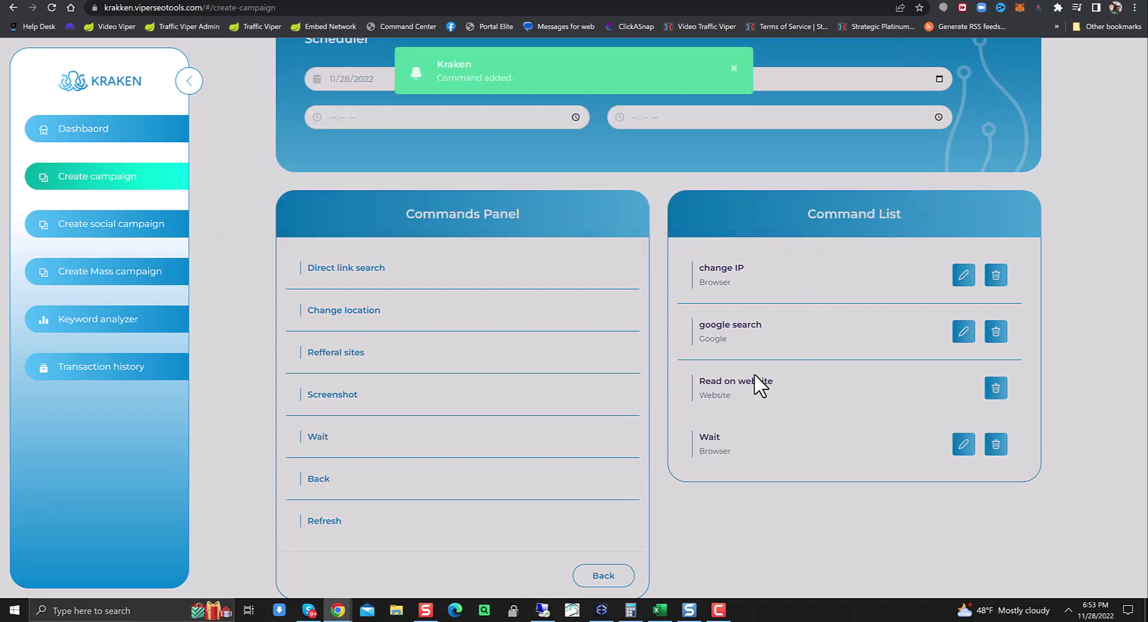
Move Read on website below Wait and add a Browser Screenshot command
{"action": "left_click_drag", "start_coordinate": [747, 384], "coordinate": [745, 442]}
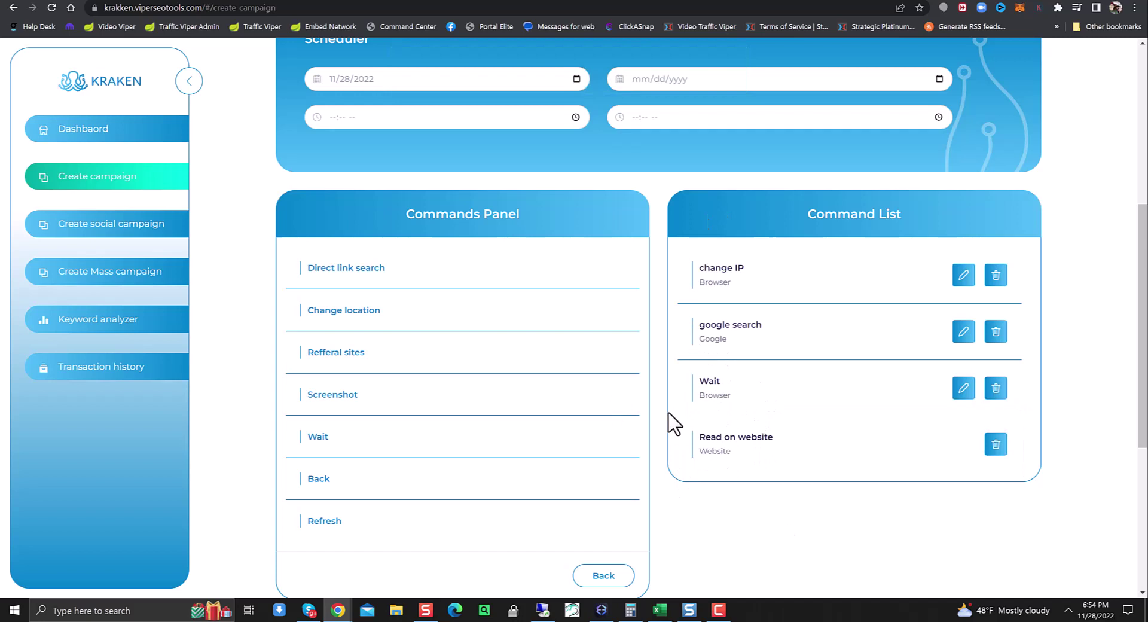
{"action": "scroll", "coordinate": [497, 522], "scroll_direction": "down", "scroll_amount": 1}
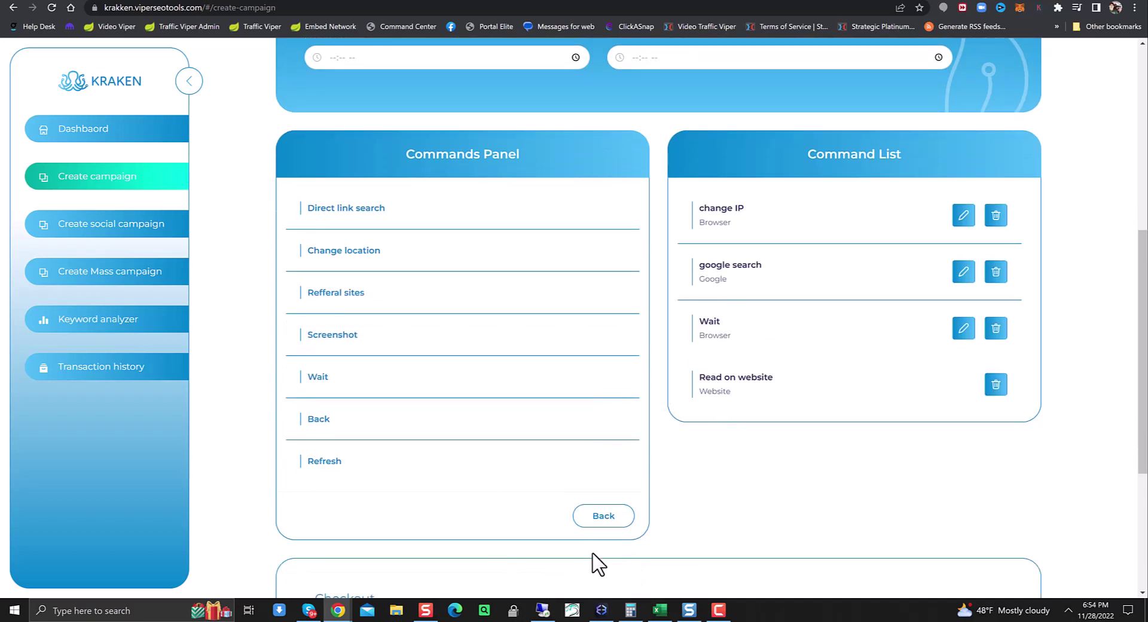
{"action": "left_click", "coordinate": [343, 335]}
{"action": "left_click", "coordinate": [607, 519]}
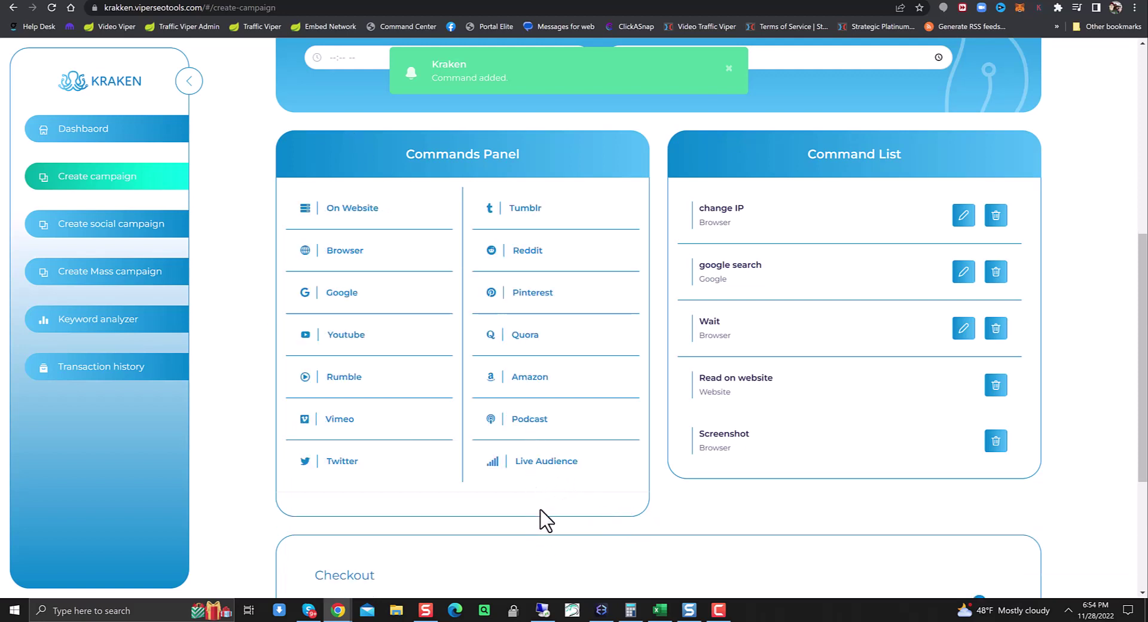
{"action": "left_click", "coordinate": [345, 207]}
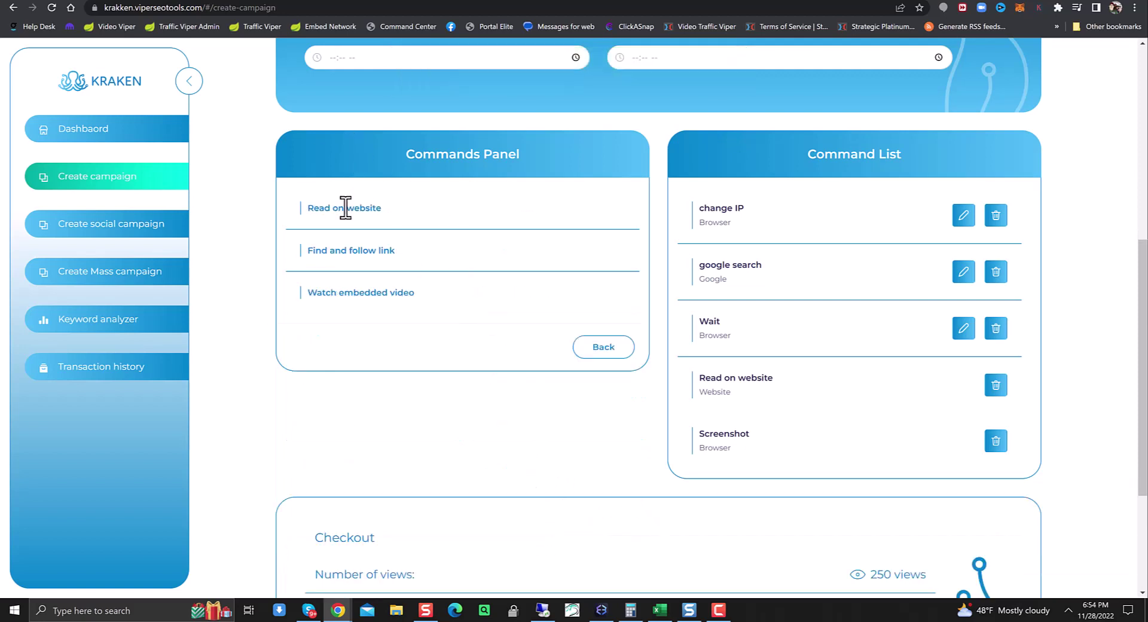
Save a Find and follow link command whose link to find is the pasted YouTube video URL
{"action": "left_click", "coordinate": [352, 251]}
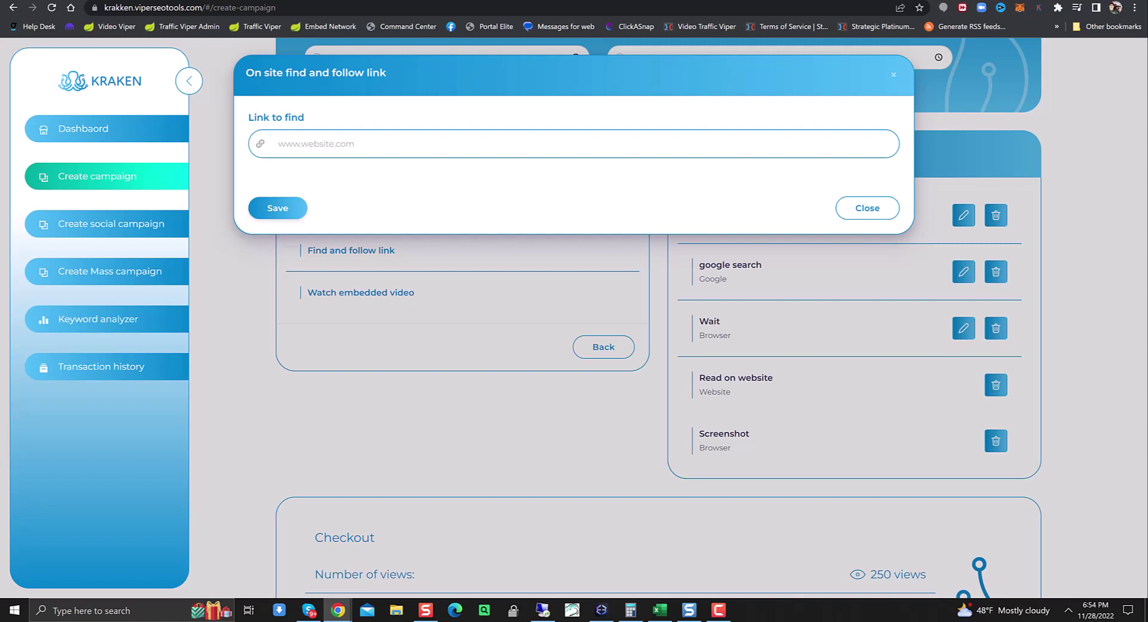
{"action": "left_click", "coordinate": [408, 140]}
{"action": "type", "text": "https://youtu.be/g0bZtf5MCzY"}
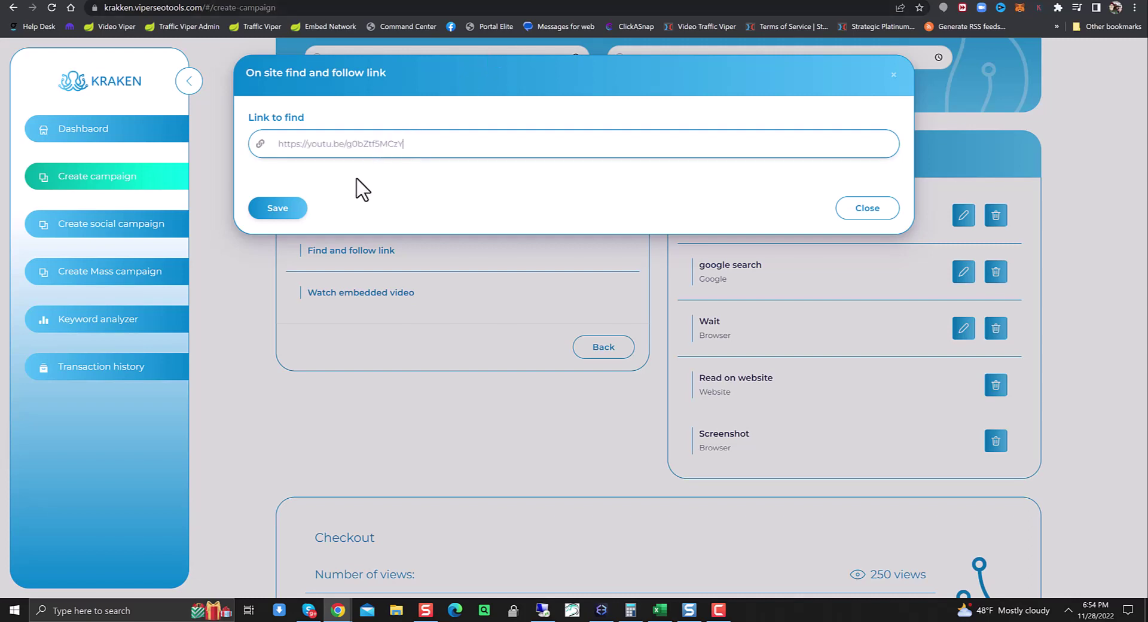
{"action": "left_click", "coordinate": [270, 215]}
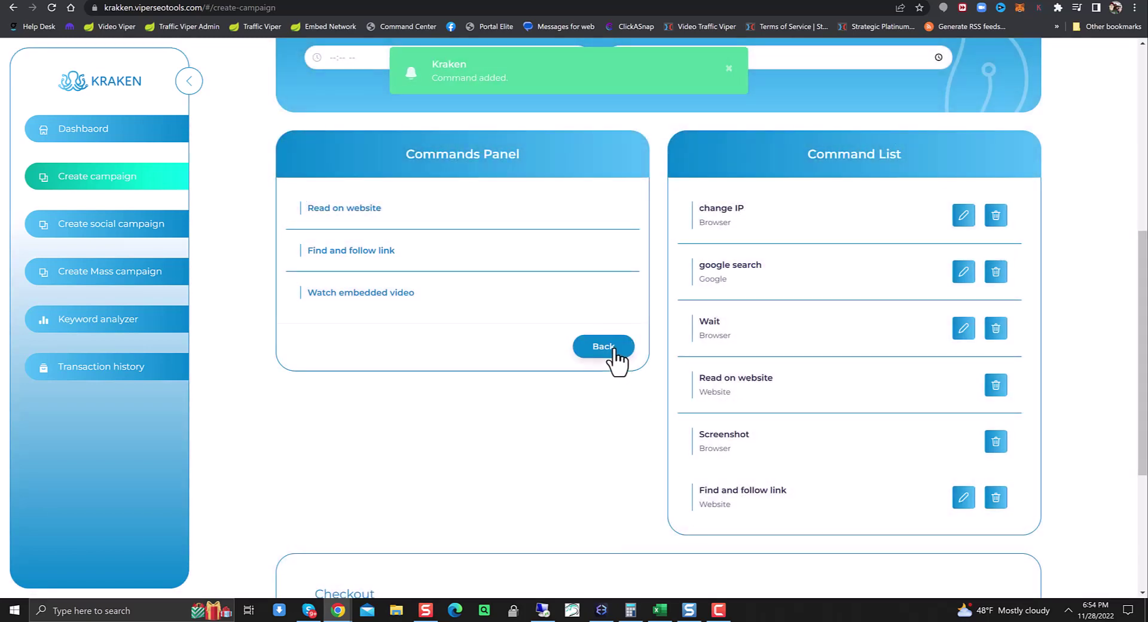
Add a Watch embedded video command to the campaign's command list
{"action": "left_click", "coordinate": [384, 292]}
{"action": "scroll", "coordinate": [785, 458], "scroll_direction": "down", "scroll_amount": 1}
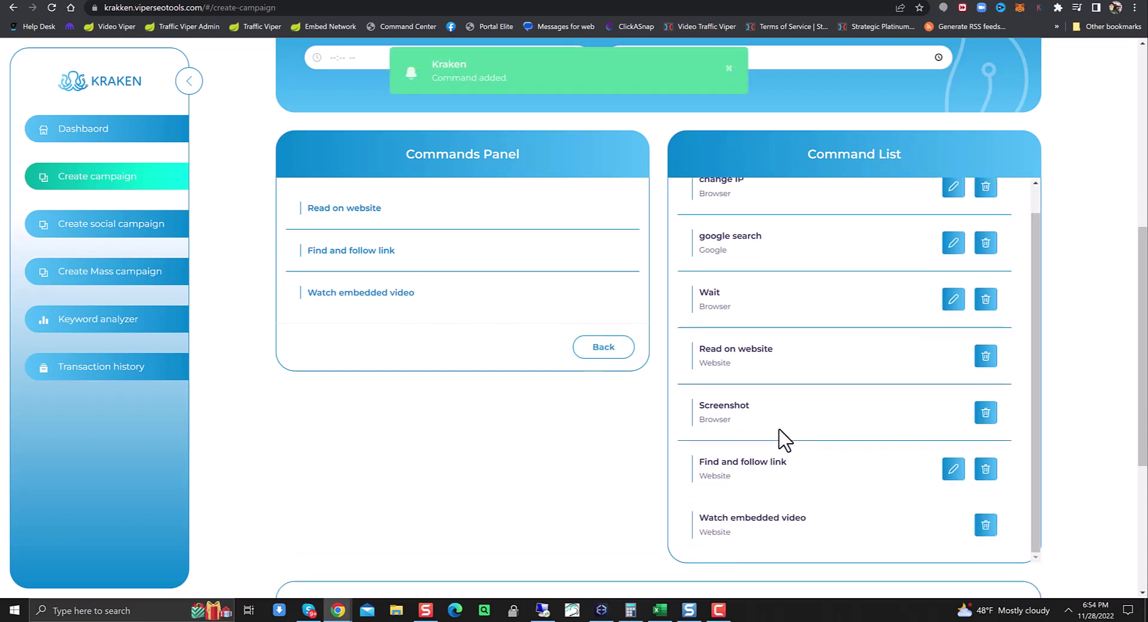
{"action": "left_click", "coordinate": [610, 351]}
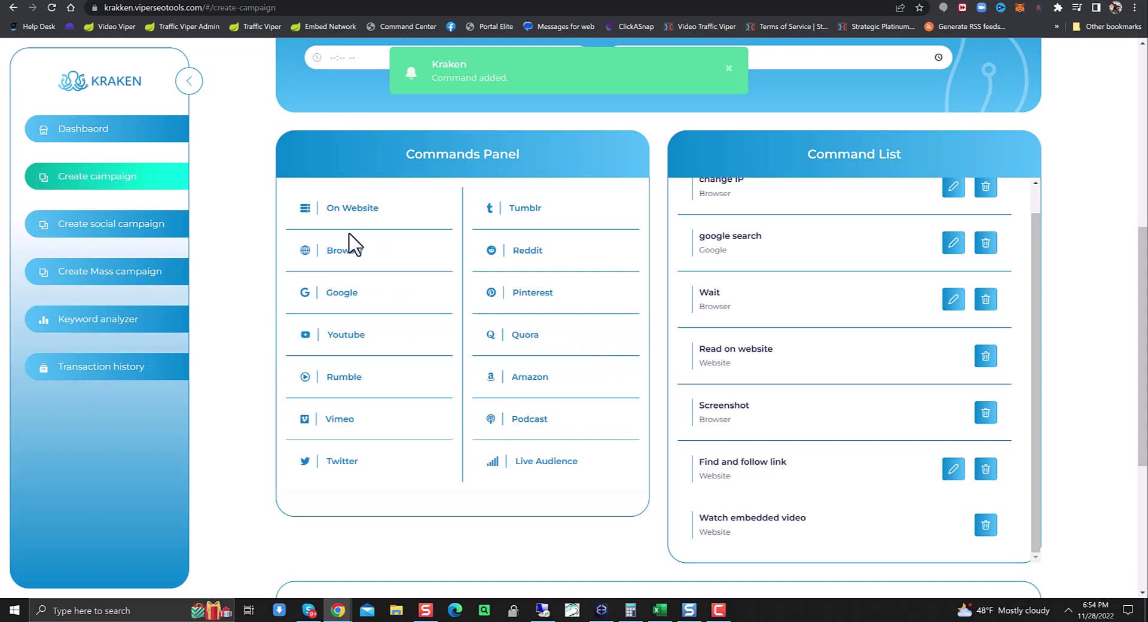
{"action": "left_click", "coordinate": [356, 207]}
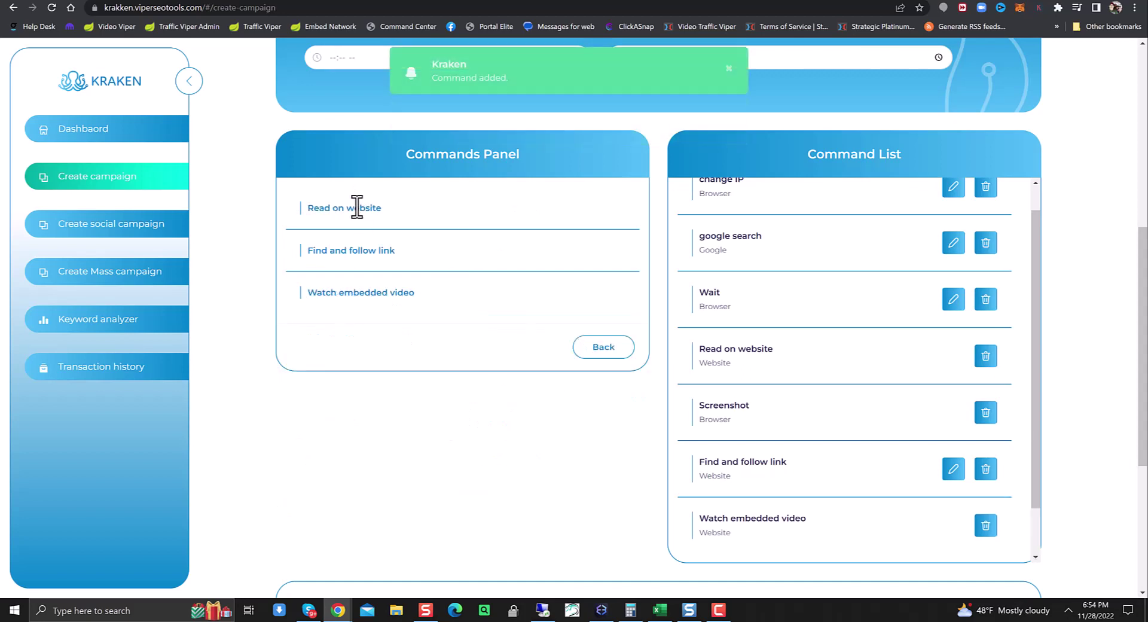
{"action": "left_click", "coordinate": [604, 354]}
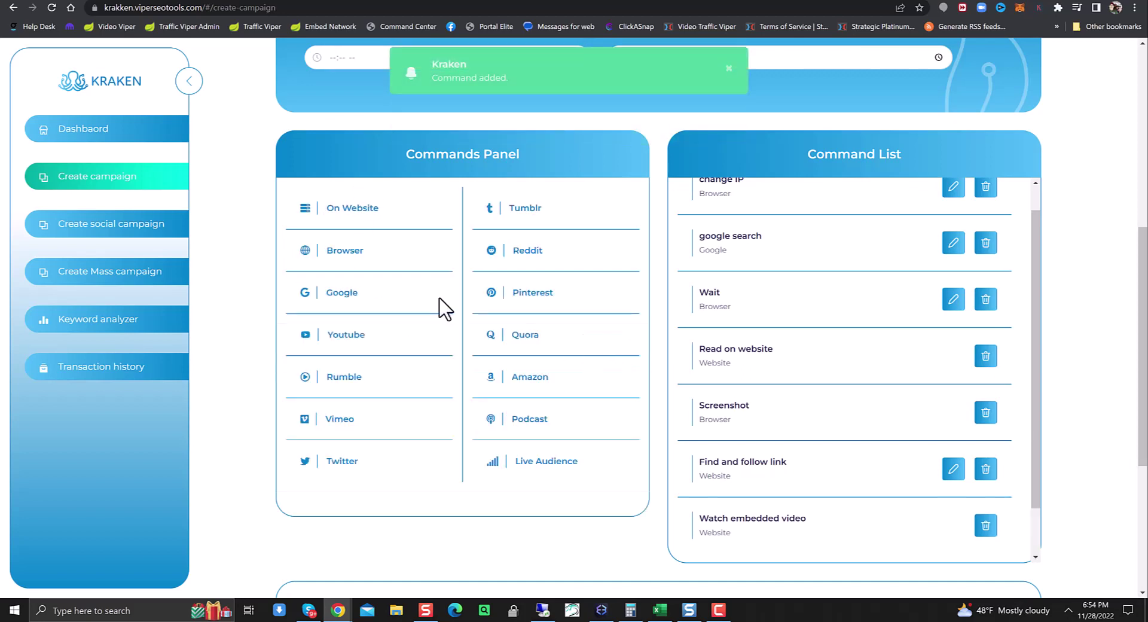
Add another Browser Wait command set to 4 minutes and save it
{"action": "left_click", "coordinate": [344, 254]}
{"action": "left_click", "coordinate": [317, 376]}
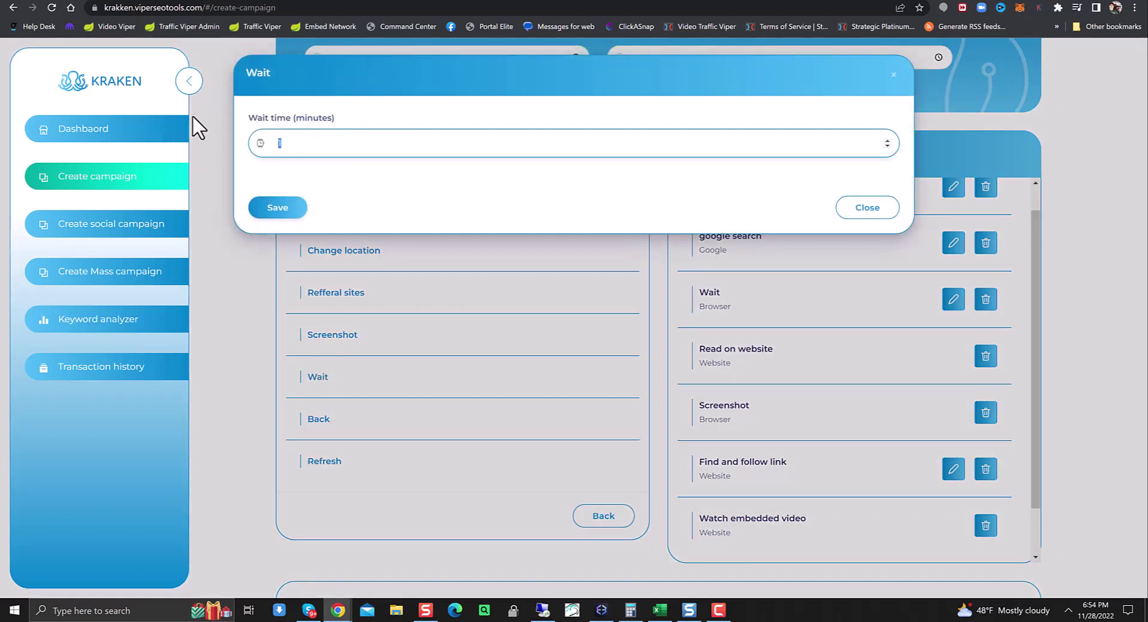
{"action": "type", "text": "4"}
{"action": "left_click", "coordinate": [278, 210]}
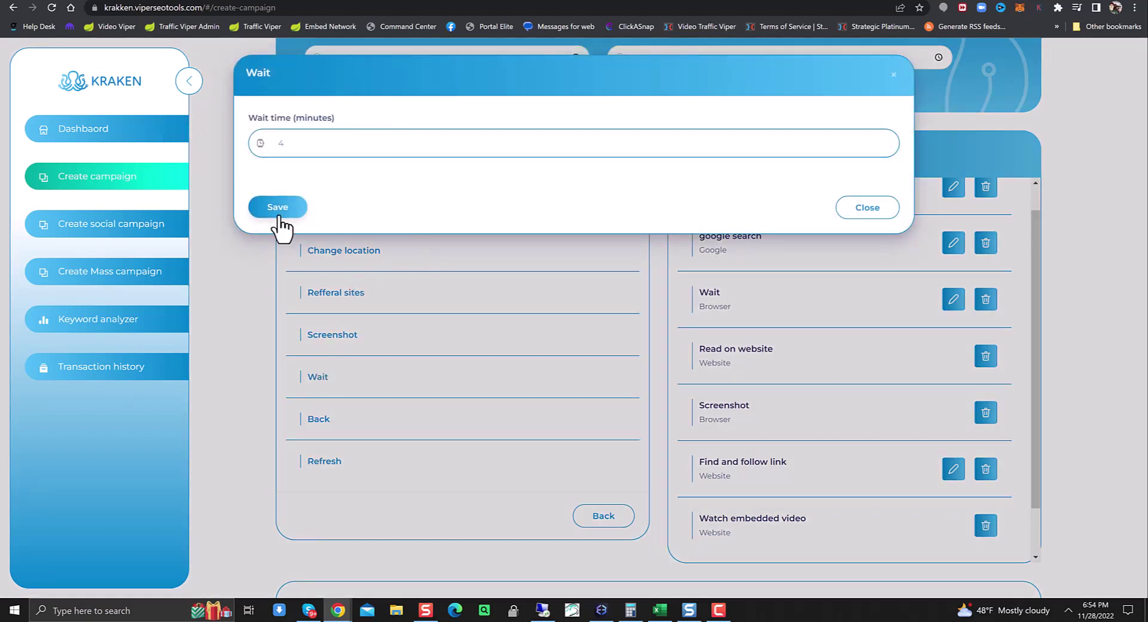
{"action": "left_click", "coordinate": [867, 211]}
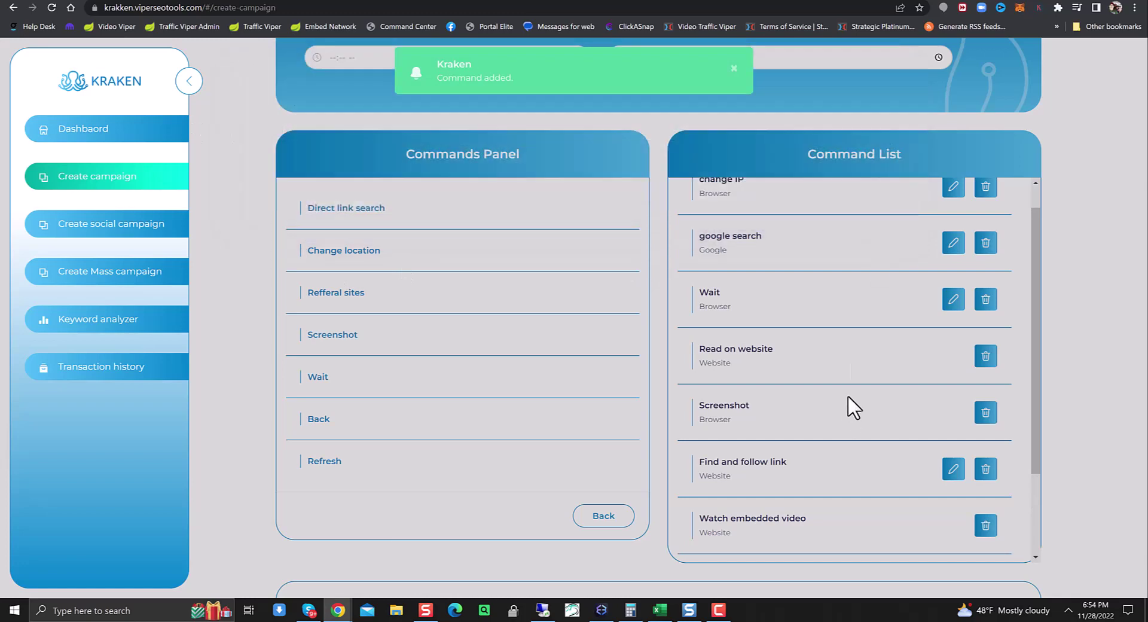
Move the Read on website command below the last Wait command
{"action": "scroll", "coordinate": [851, 405], "scroll_direction": "down", "scroll_amount": 6}
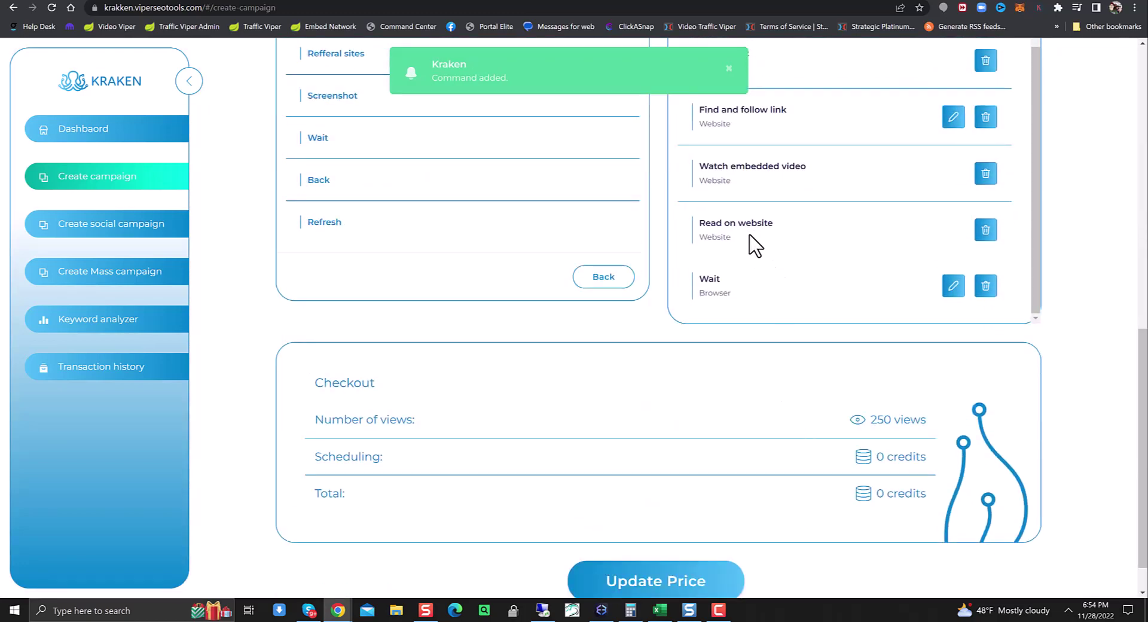
{"action": "left_click_drag", "start_coordinate": [751, 245], "coordinate": [755, 299]}
{"action": "scroll", "coordinate": [686, 469], "scroll_direction": "up", "scroll_amount": 2}
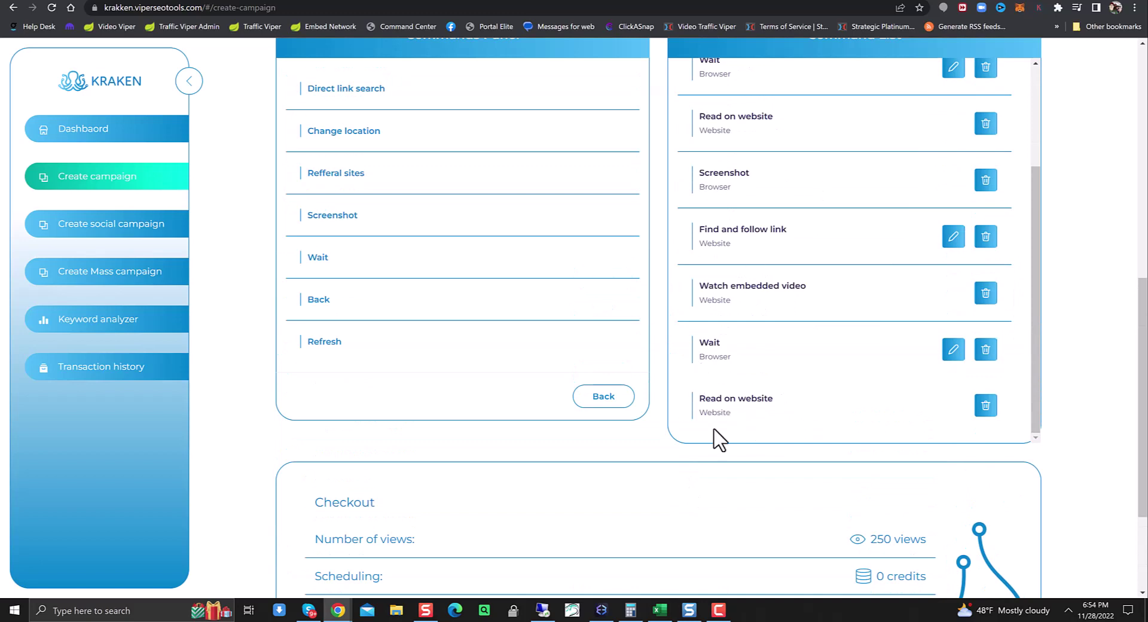
{"action": "scroll", "coordinate": [711, 448], "scroll_direction": "down", "scroll_amount": 3}
{"action": "scroll", "coordinate": [640, 445], "scroll_direction": "up", "scroll_amount": 4}
{"action": "scroll", "coordinate": [500, 277], "scroll_direction": "up", "scroll_amount": 2}
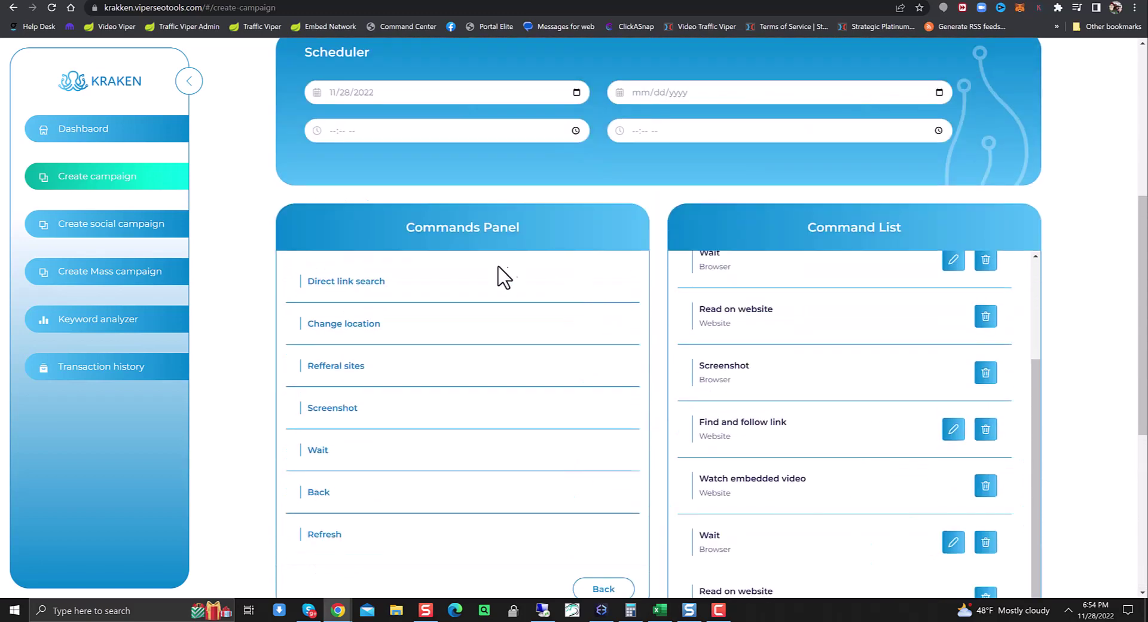
{"action": "scroll", "coordinate": [508, 303], "scroll_direction": "down", "scroll_amount": 5}
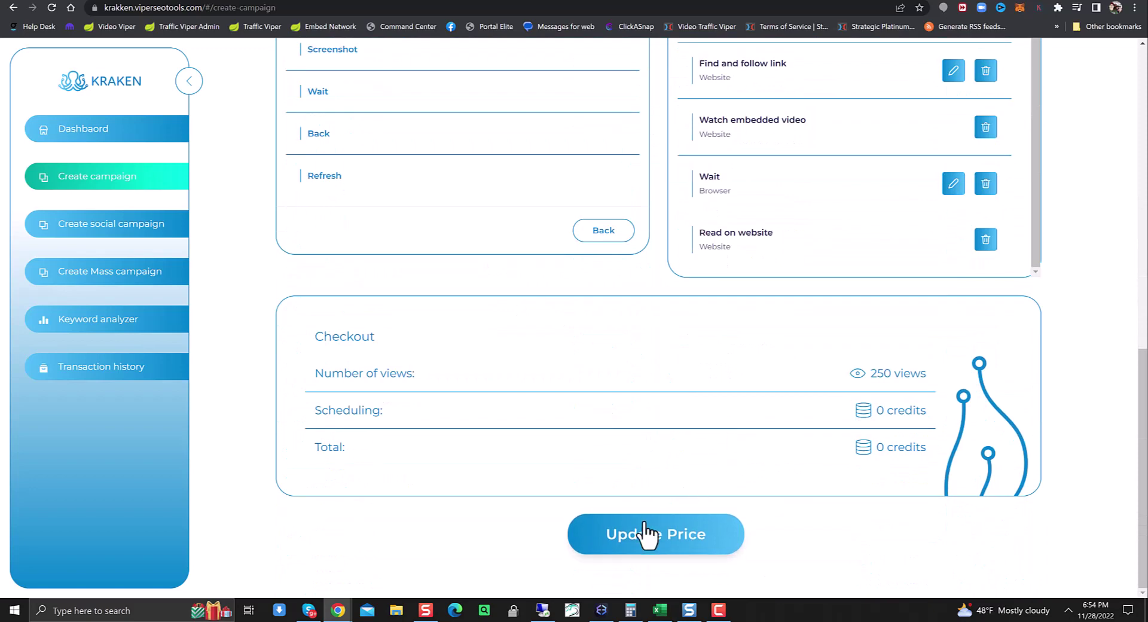
Update the price to NaN credits, submit the campaign, and dismiss the missing-data error
{"action": "left_click", "coordinate": [661, 541]}
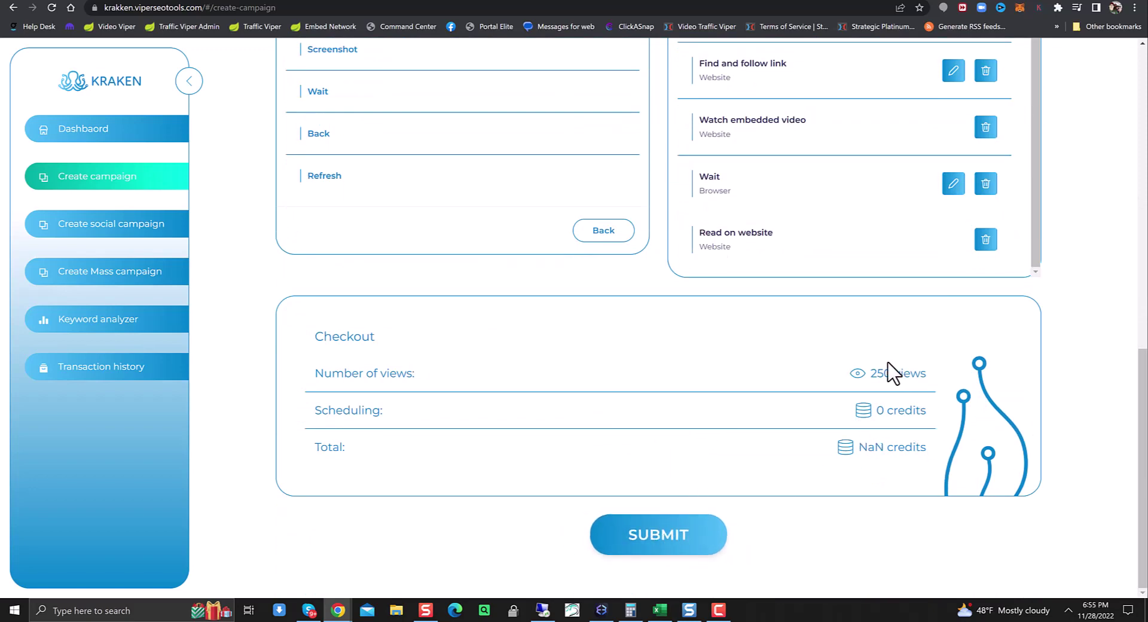
{"action": "scroll", "coordinate": [521, 305], "scroll_direction": "up", "scroll_amount": 10}
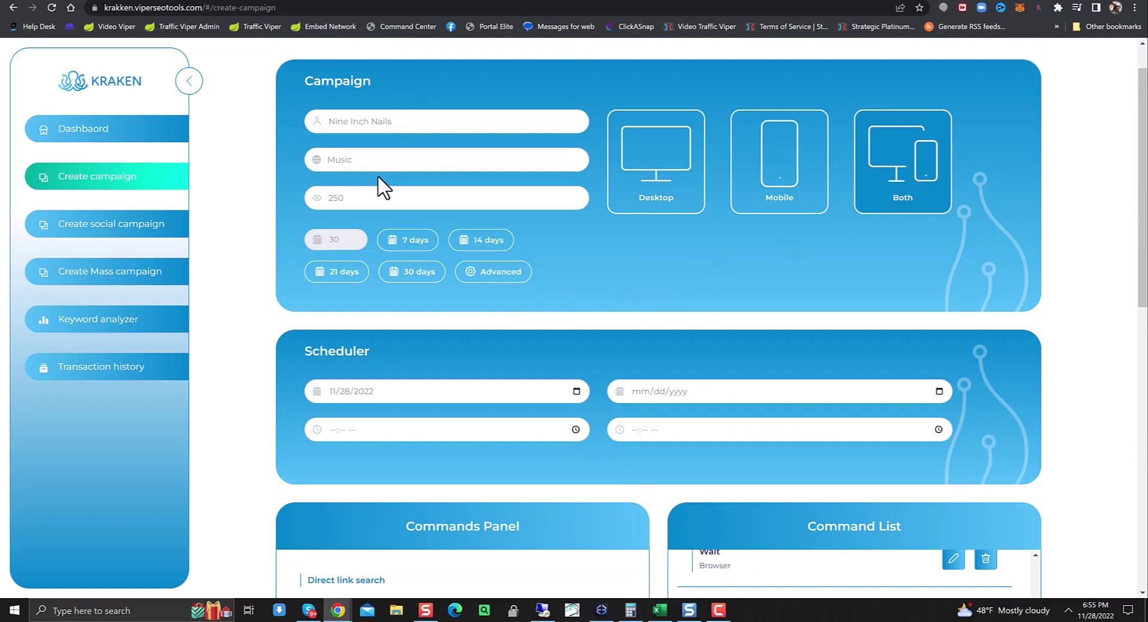
{"action": "scroll", "coordinate": [291, 275], "scroll_direction": "down", "scroll_amount": 5}
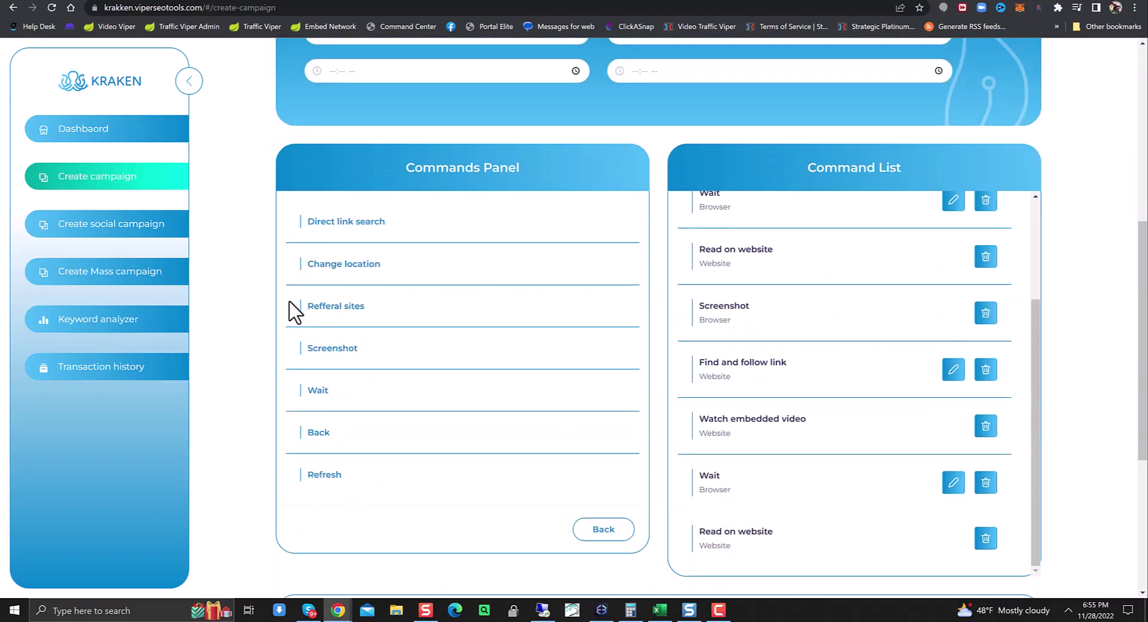
{"action": "scroll", "coordinate": [762, 320], "scroll_direction": "down", "scroll_amount": 5}
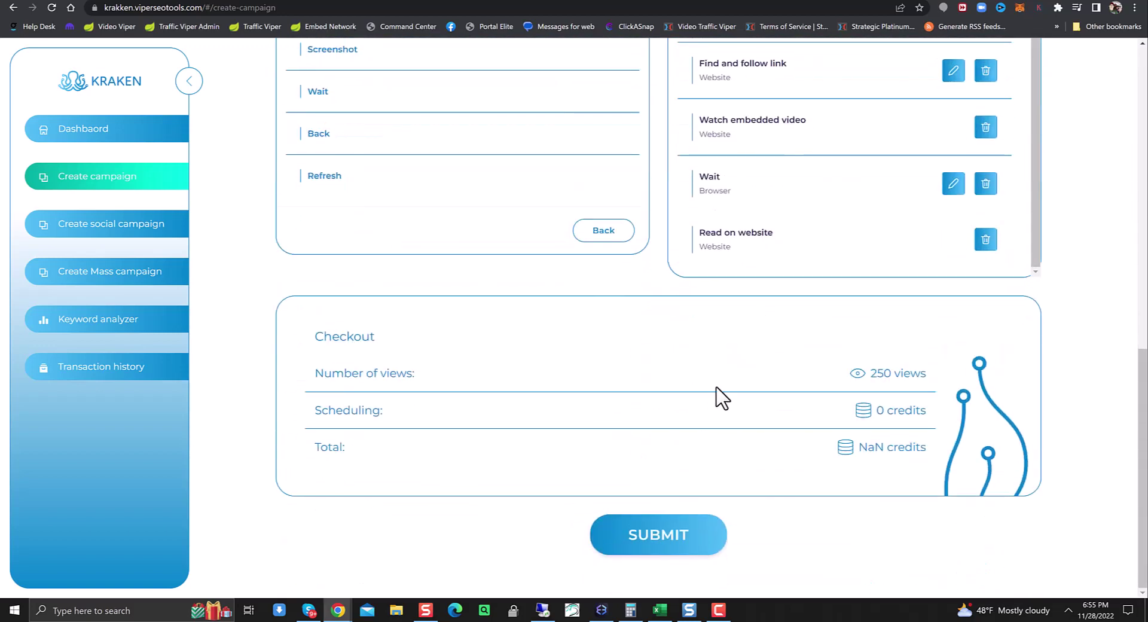
{"action": "left_click", "coordinate": [643, 534]}
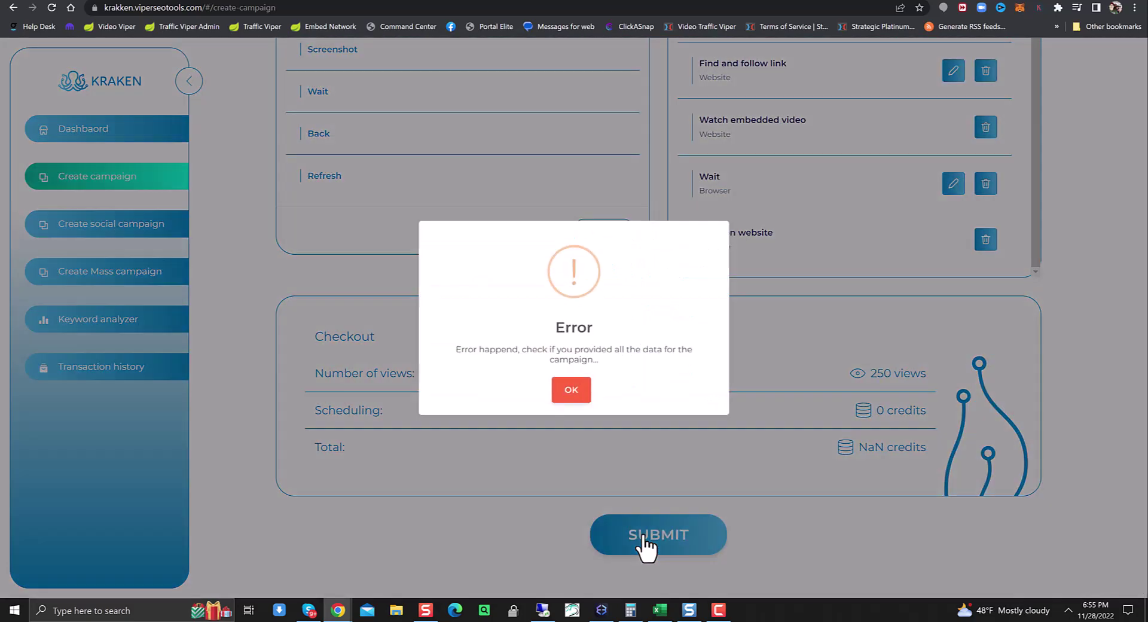
{"action": "left_click", "coordinate": [570, 390]}
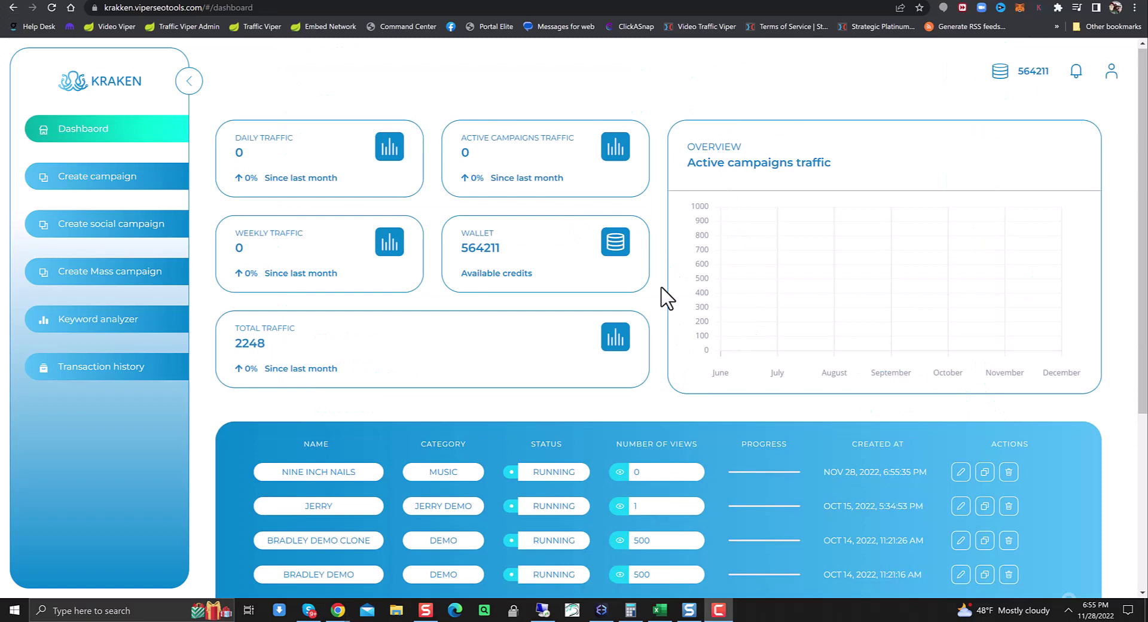
Scroll the dashboard table to show Nine Inch Nails running at 0 views above nine older campaigns
{"action": "scroll", "coordinate": [580, 362], "scroll_direction": "down", "scroll_amount": 4}
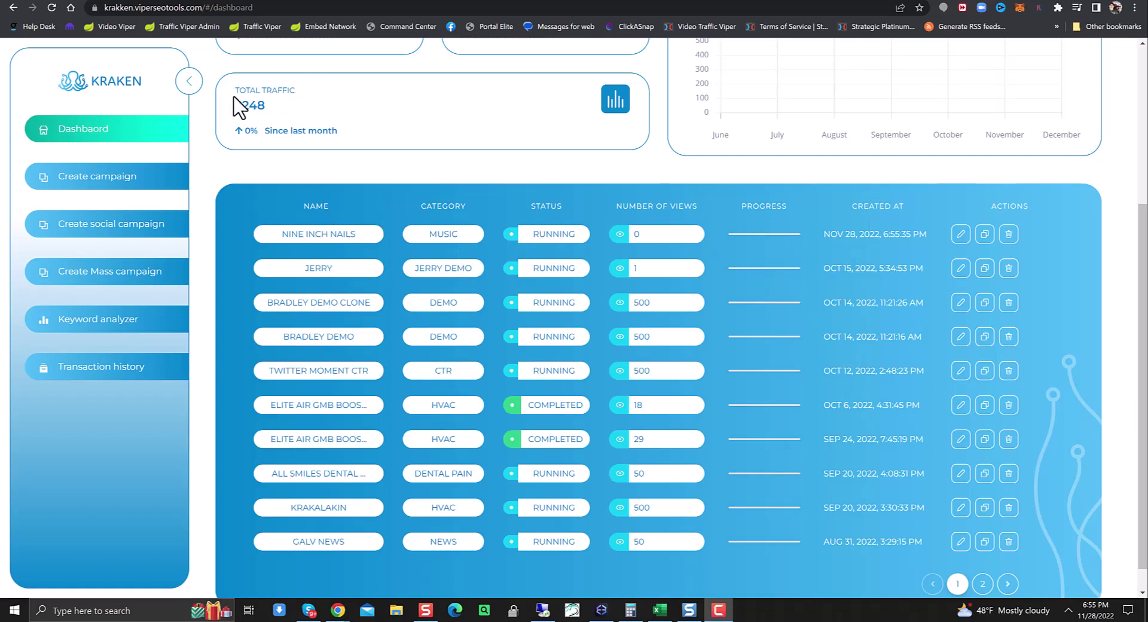
{"action": "left_click", "coordinate": [353, 238]}
{"action": "scroll", "coordinate": [441, 417], "scroll_direction": "down", "scroll_amount": 1}
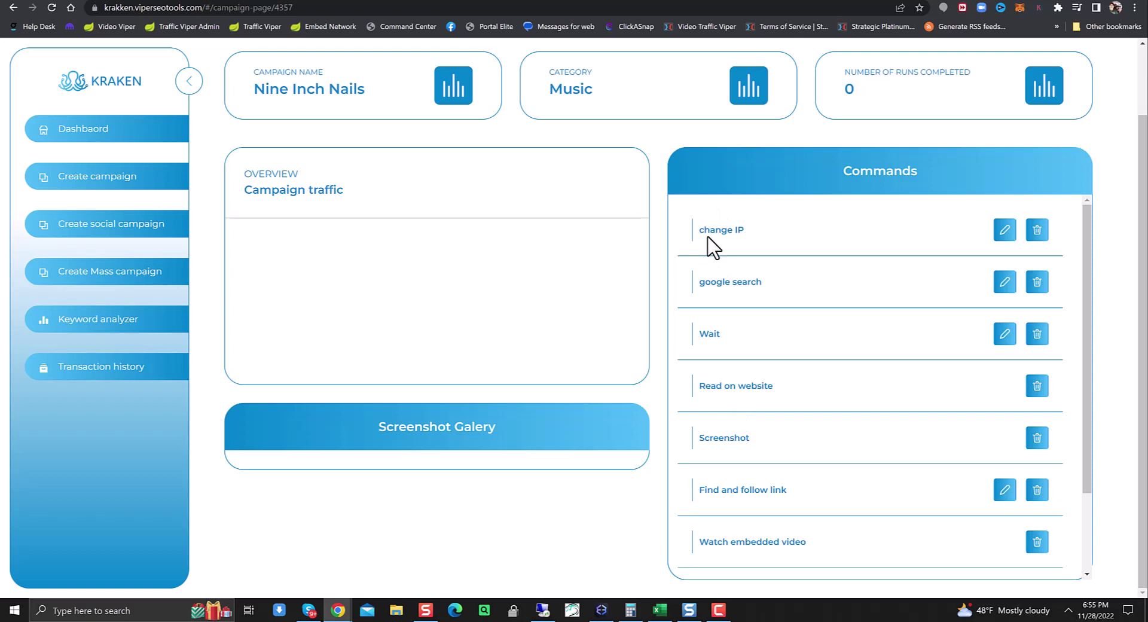
{"action": "left_click_drag", "start_coordinate": [712, 246], "coordinate": [712, 282]}
{"action": "left_click", "coordinate": [760, 263]}
{"action": "scroll", "coordinate": [593, 341], "scroll_direction": "up", "scroll_amount": 1}
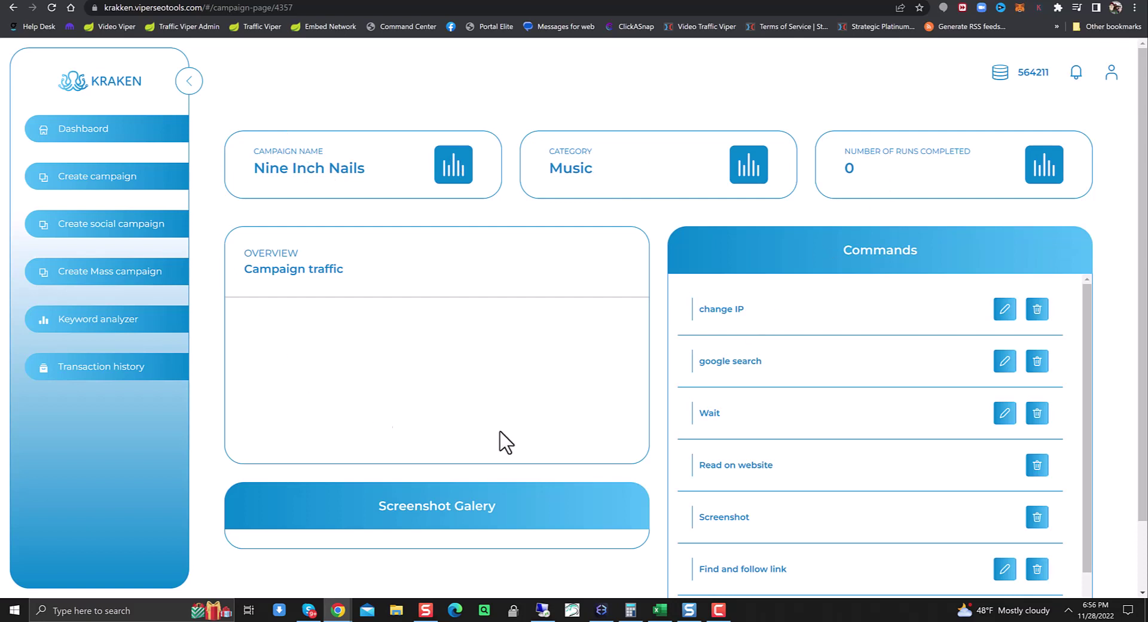
{"action": "scroll", "coordinate": [469, 503], "scroll_direction": "down", "scroll_amount": 1}
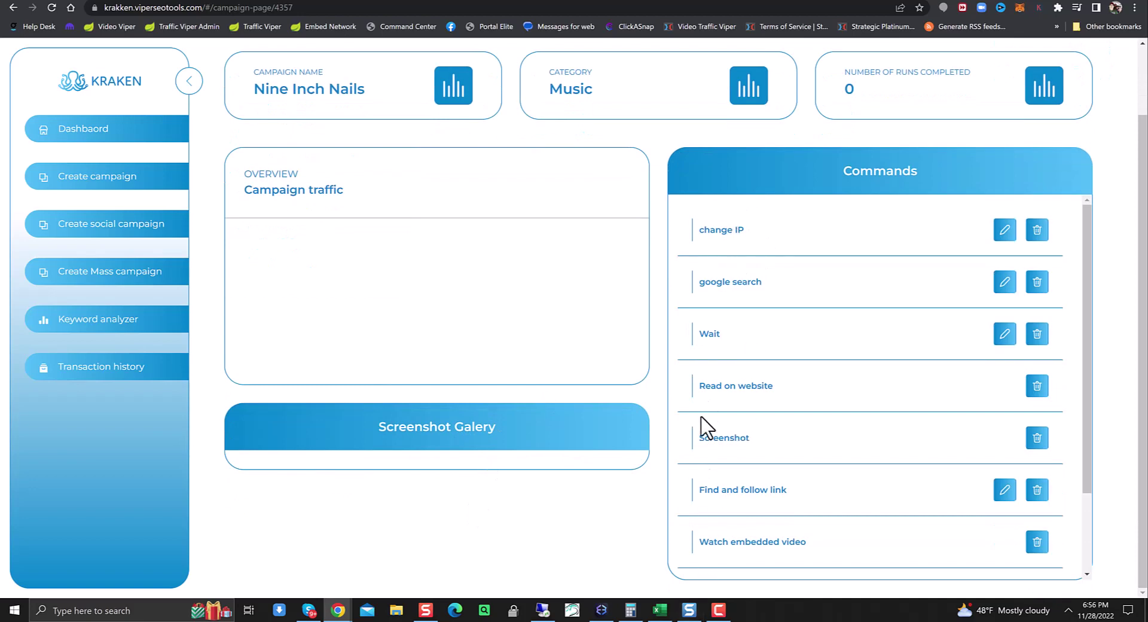
{"action": "scroll", "coordinate": [717, 418], "scroll_direction": "down", "scroll_amount": 2}
{"action": "scroll", "coordinate": [742, 425], "scroll_direction": "up", "scroll_amount": 2}
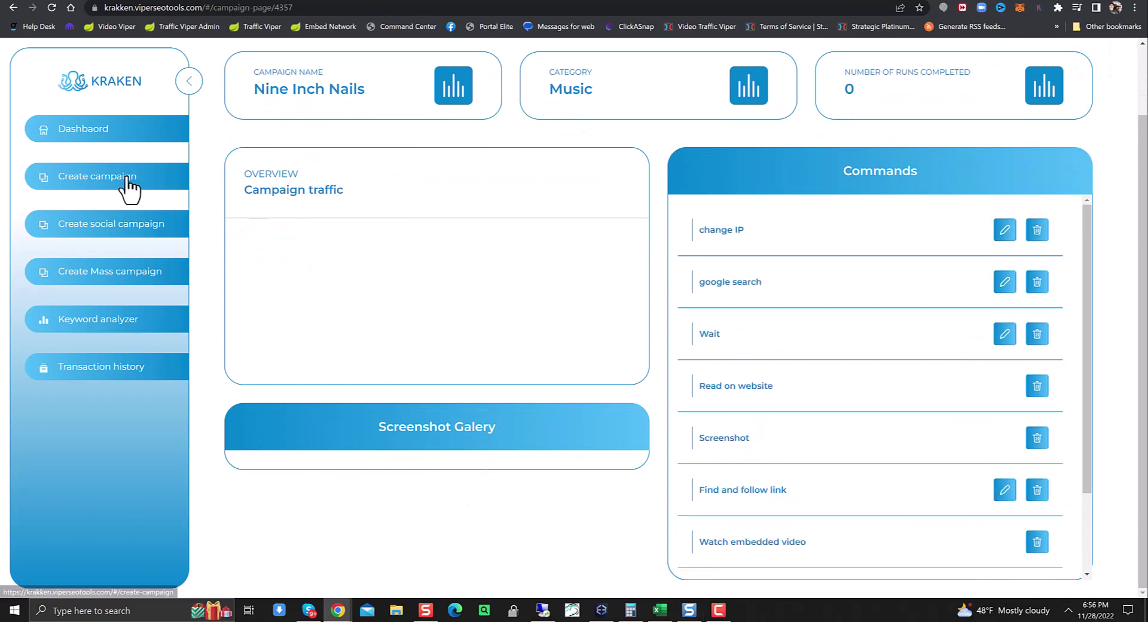
From the dashboard, start a new social campaign and scroll to the Social Commands Panel
{"action": "left_click", "coordinate": [101, 133]}
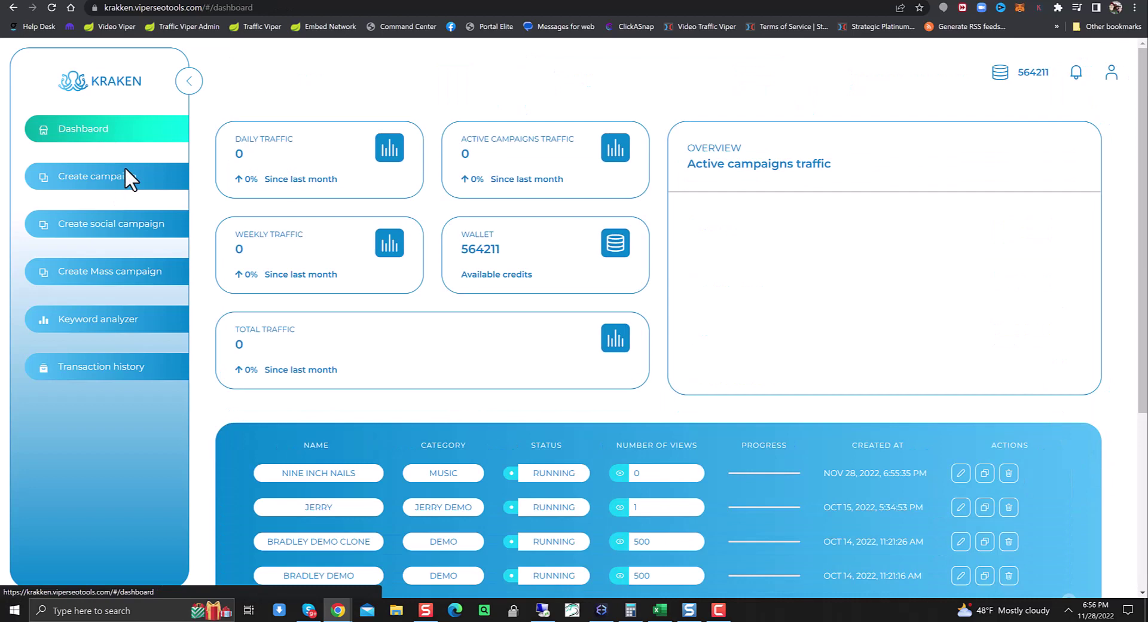
{"action": "left_click", "coordinate": [115, 237]}
{"action": "left_click", "coordinate": [395, 169]}
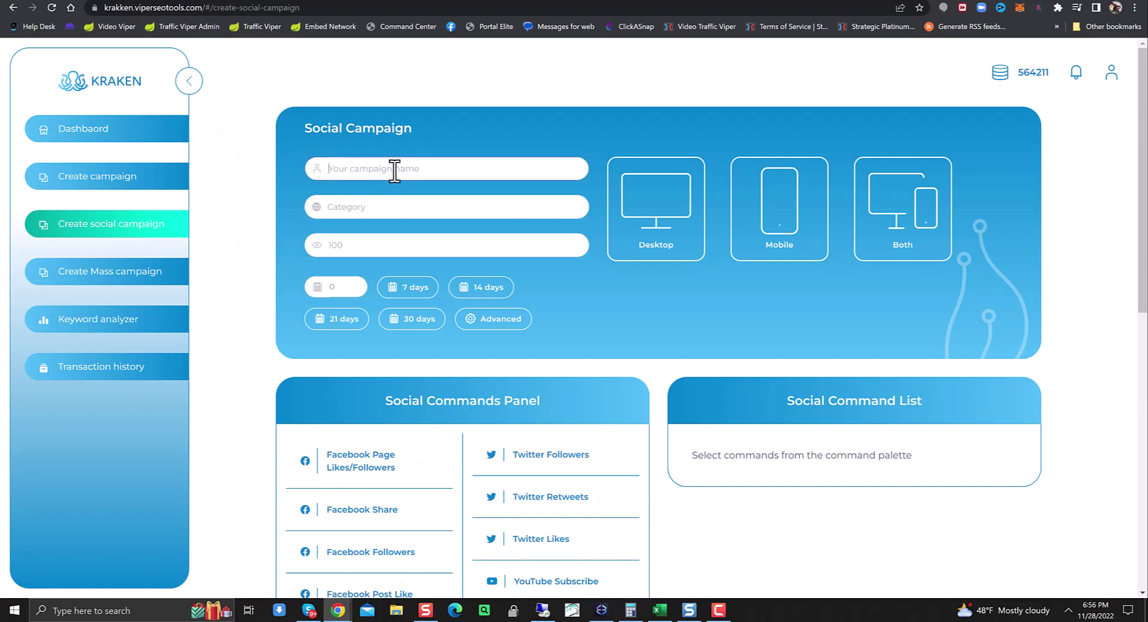
{"action": "left_click", "coordinate": [816, 182]}
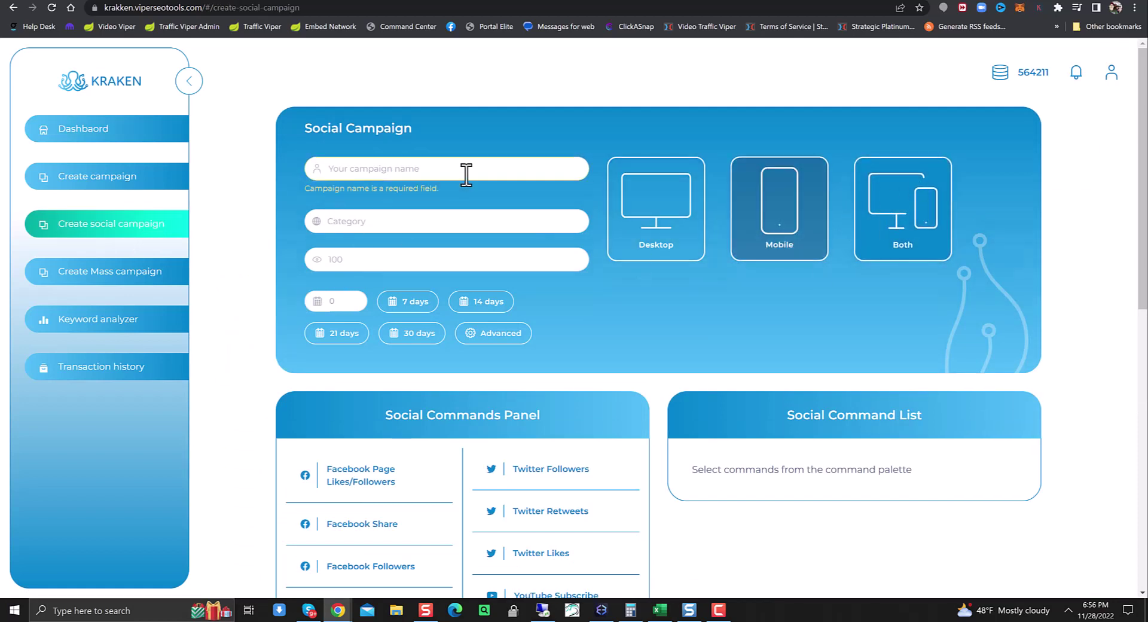
{"action": "scroll", "coordinate": [239, 386], "scroll_direction": "down", "scroll_amount": 5}
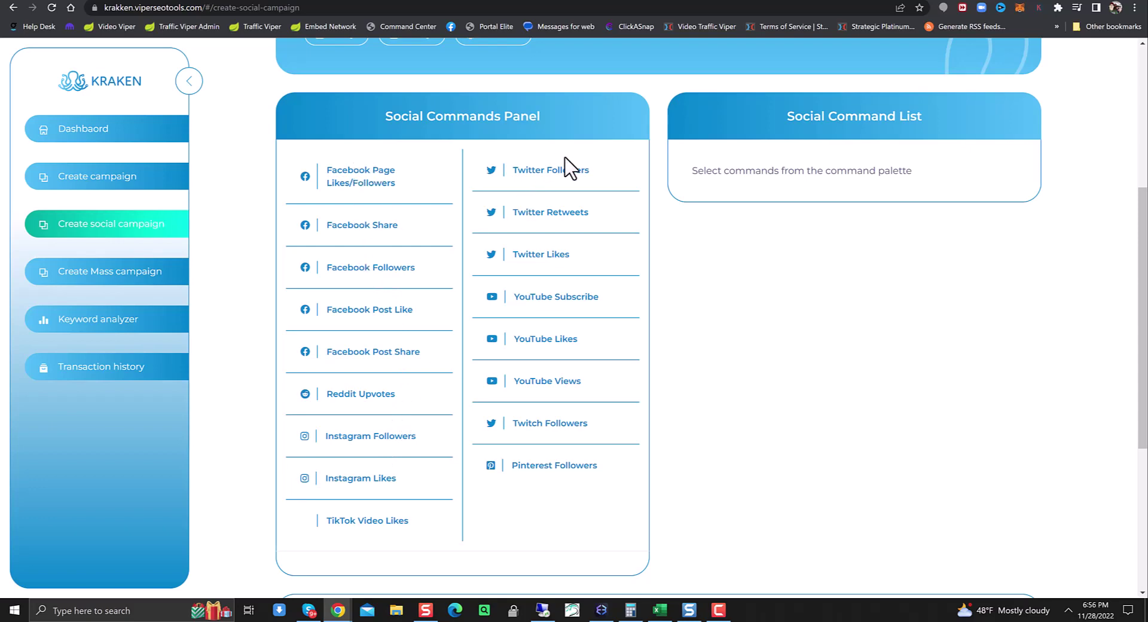
{"action": "left_click", "coordinate": [530, 256]}
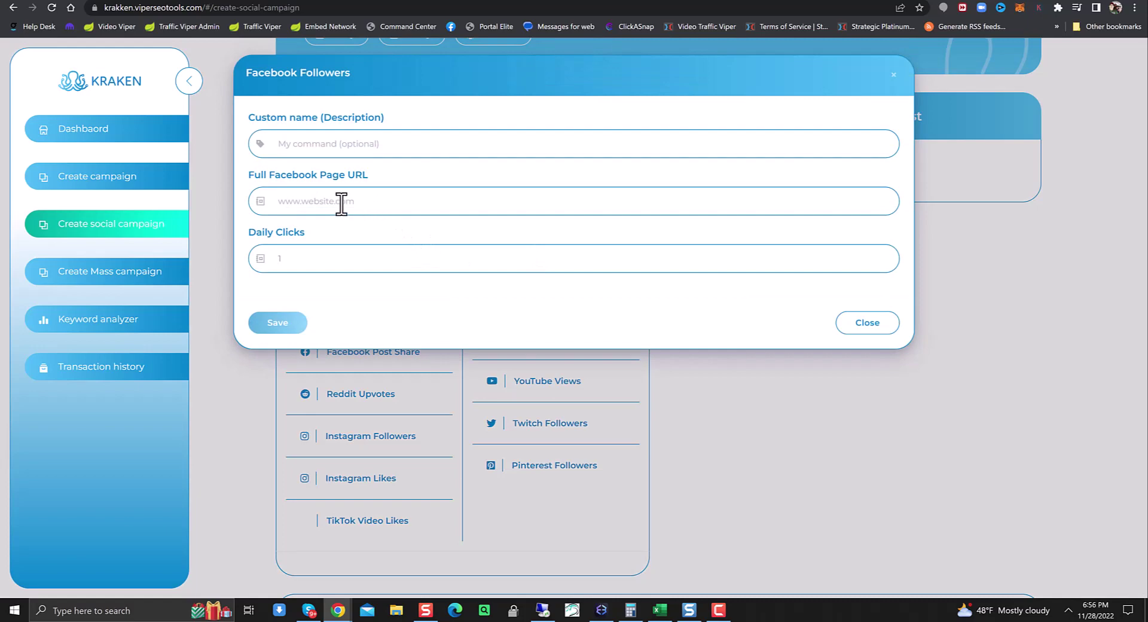
{"action": "left_click", "coordinate": [903, 427]}
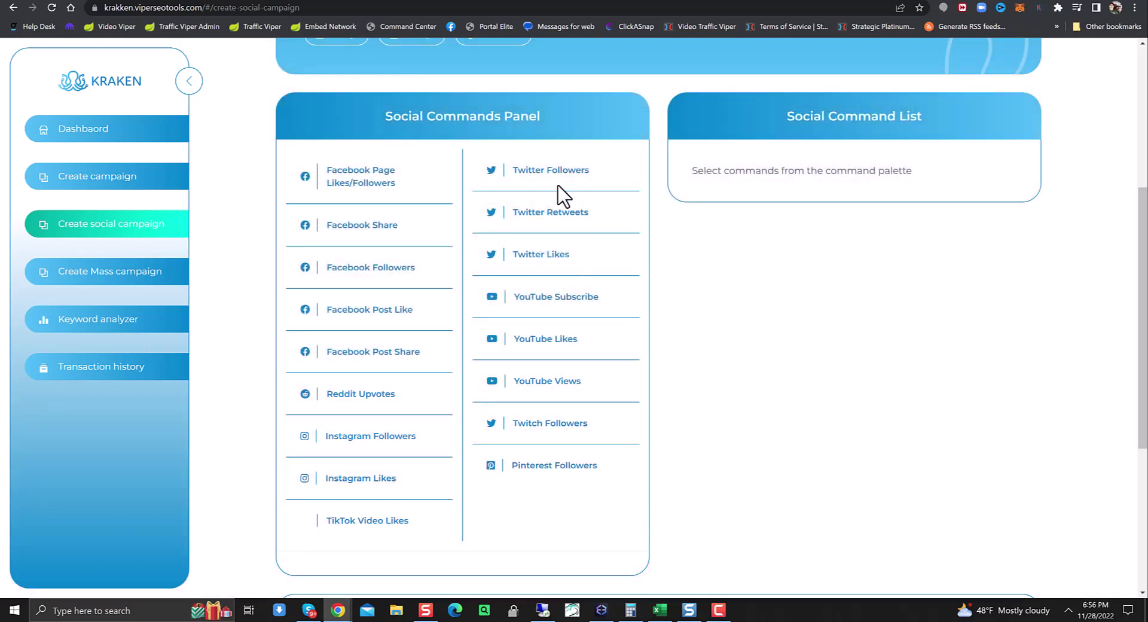
{"action": "left_click", "coordinate": [381, 309]}
{"action": "left_click", "coordinate": [735, 353]}
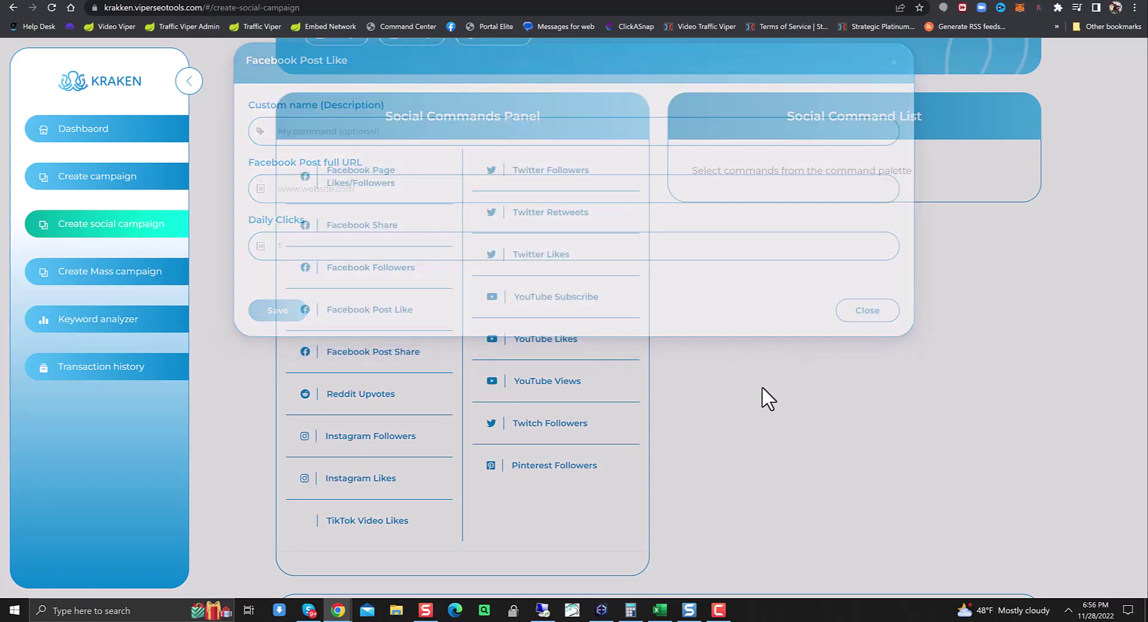
{"action": "left_click", "coordinate": [531, 256]}
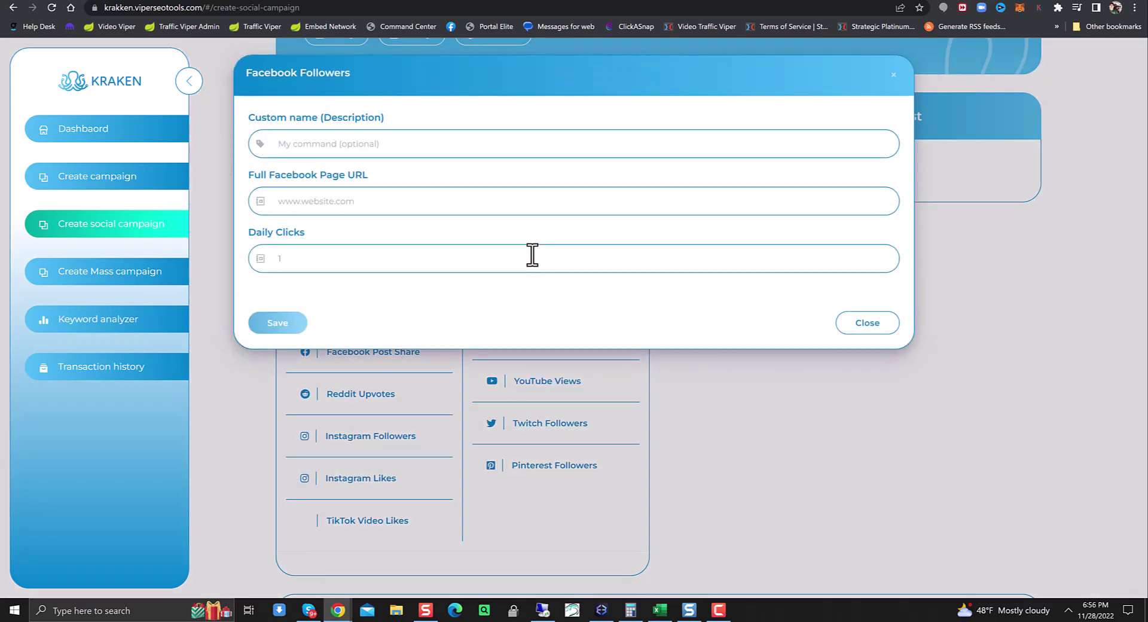
{"action": "left_click", "coordinate": [764, 405]}
{"action": "left_click", "coordinate": [569, 215]}
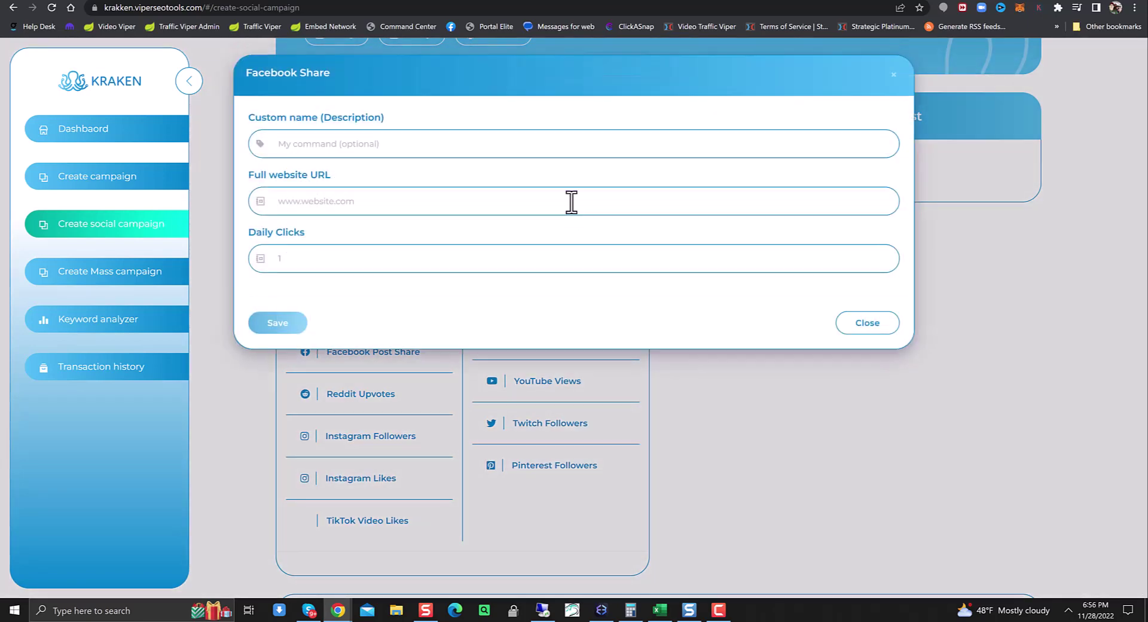
{"action": "left_click", "coordinate": [823, 473]}
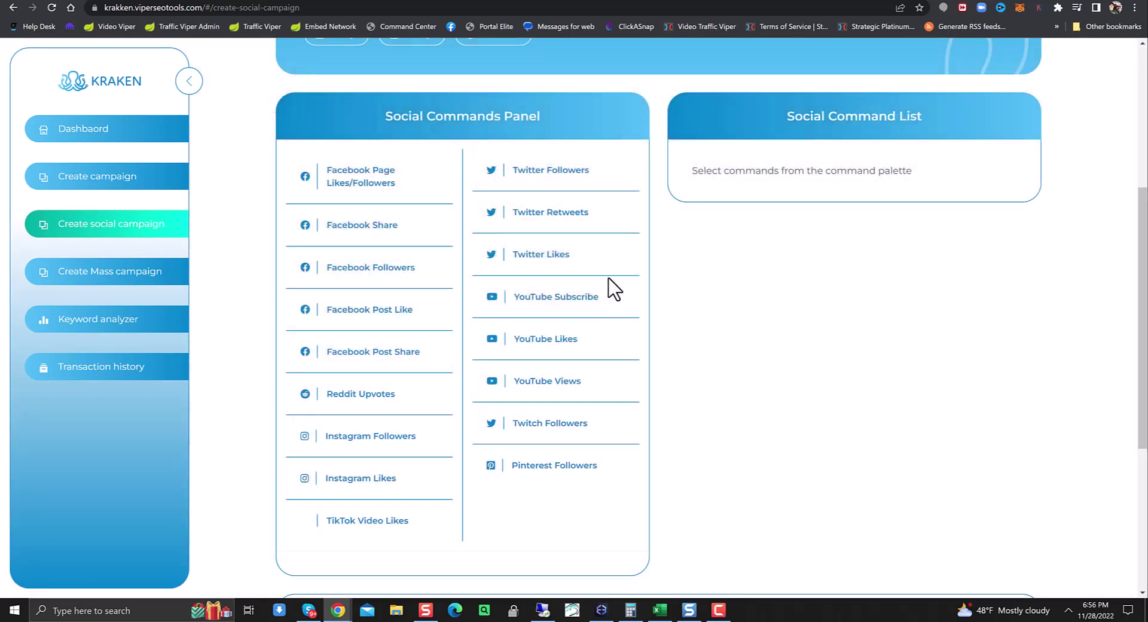
{"action": "left_click", "coordinate": [543, 243]}
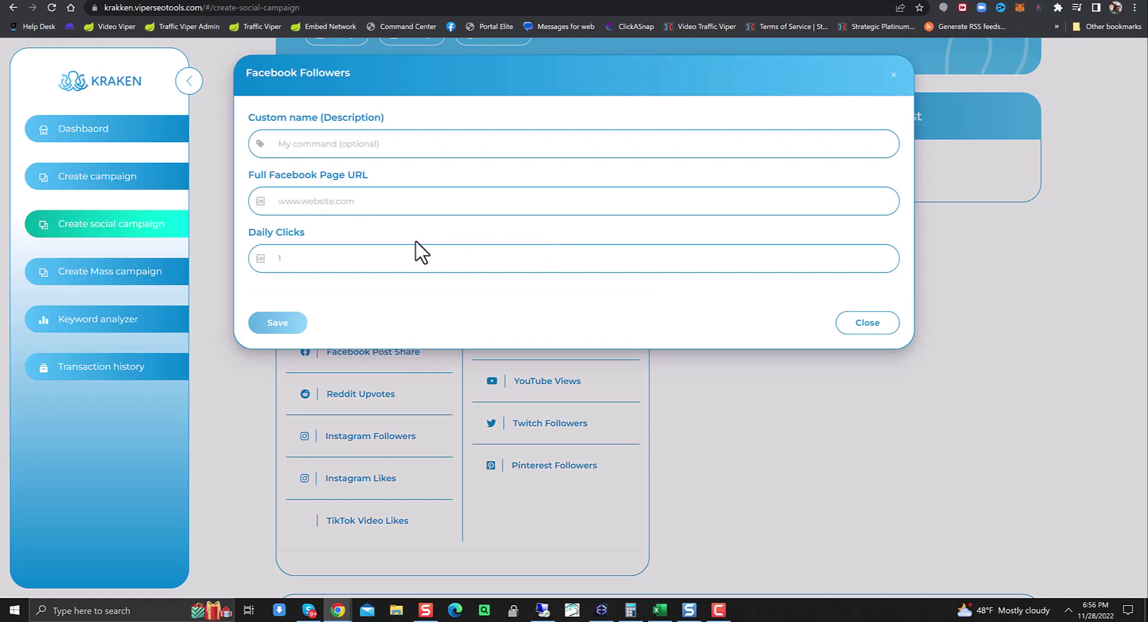
{"action": "left_click", "coordinate": [709, 399]}
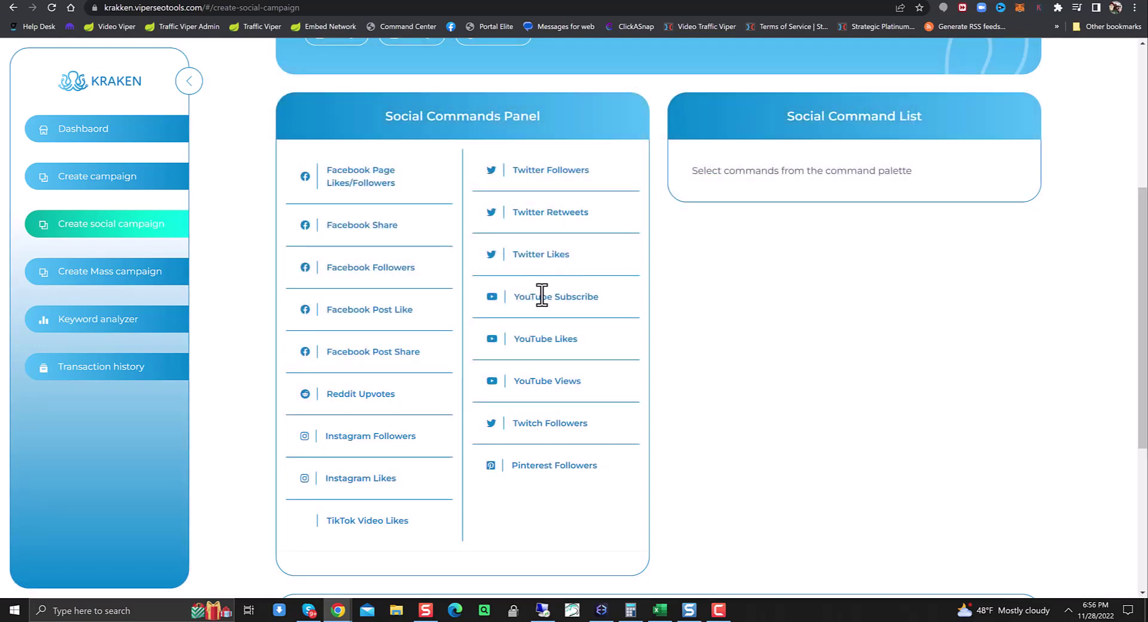
{"action": "left_click", "coordinate": [542, 295]}
{"action": "left_click", "coordinate": [807, 459]}
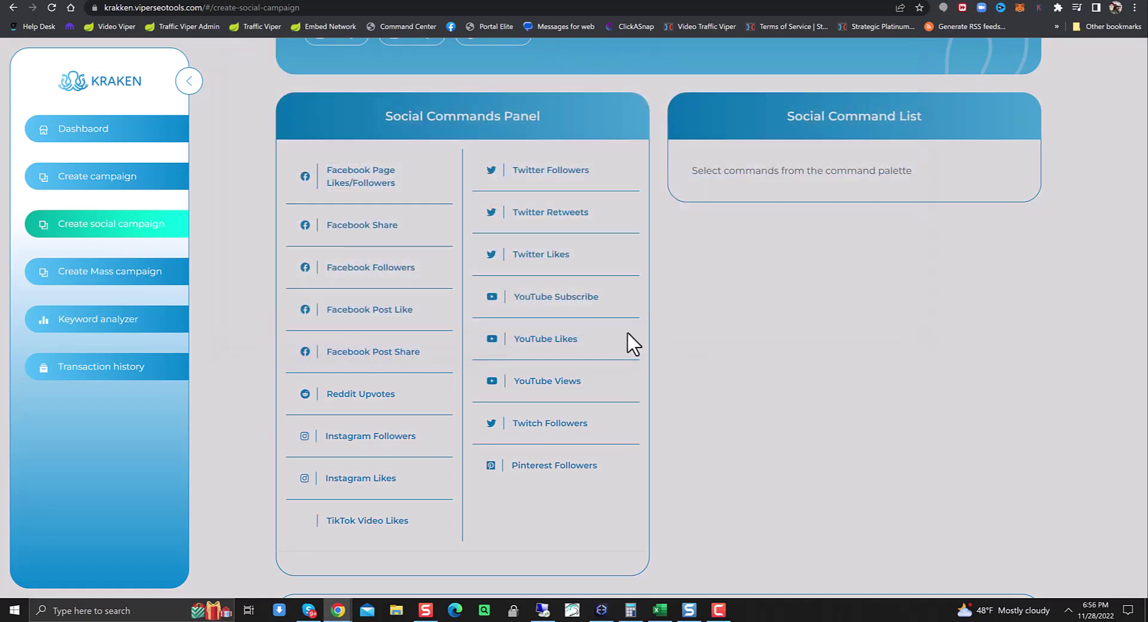
{"action": "left_click", "coordinate": [574, 342]}
{"action": "left_click", "coordinate": [723, 399]}
{"action": "left_click", "coordinate": [547, 381]}
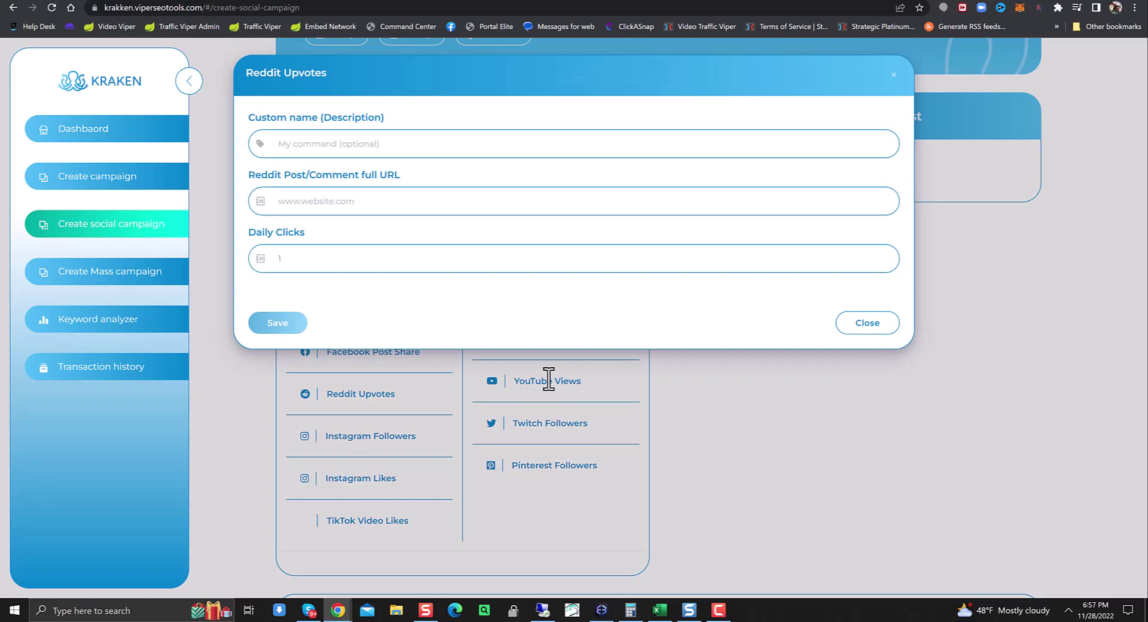
{"action": "left_click", "coordinate": [828, 445]}
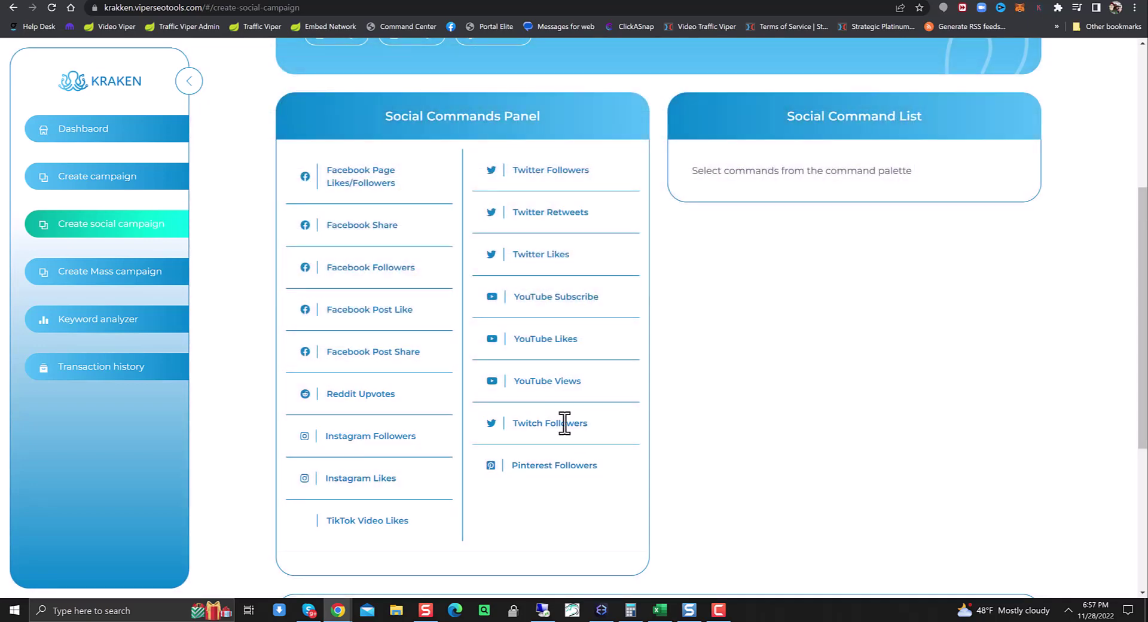
{"action": "left_click", "coordinate": [564, 425]}
{"action": "left_click", "coordinate": [776, 477]}
{"action": "left_click", "coordinate": [572, 472]}
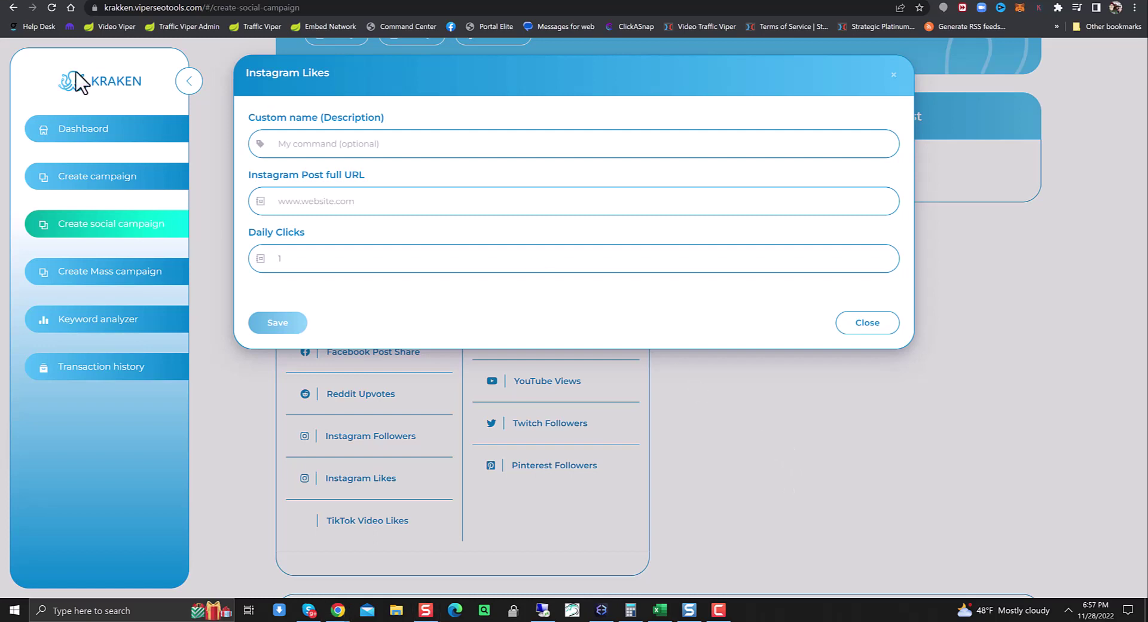
{"action": "key", "text": "Print"}
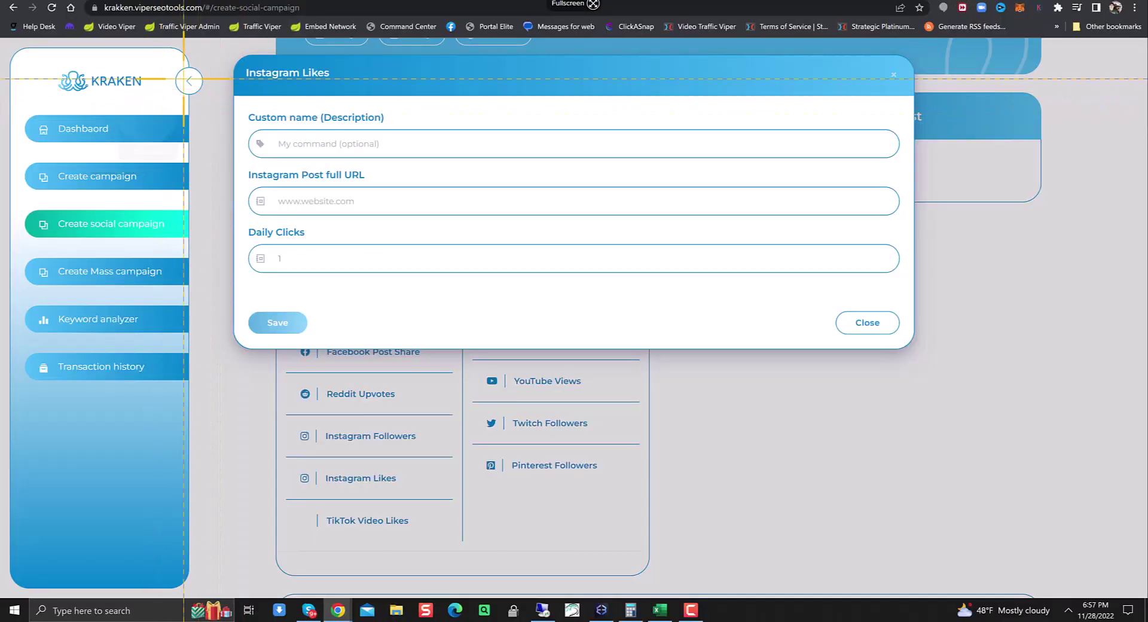
{"action": "left_click_drag", "start_coordinate": [207, 53], "coordinate": [979, 497]}
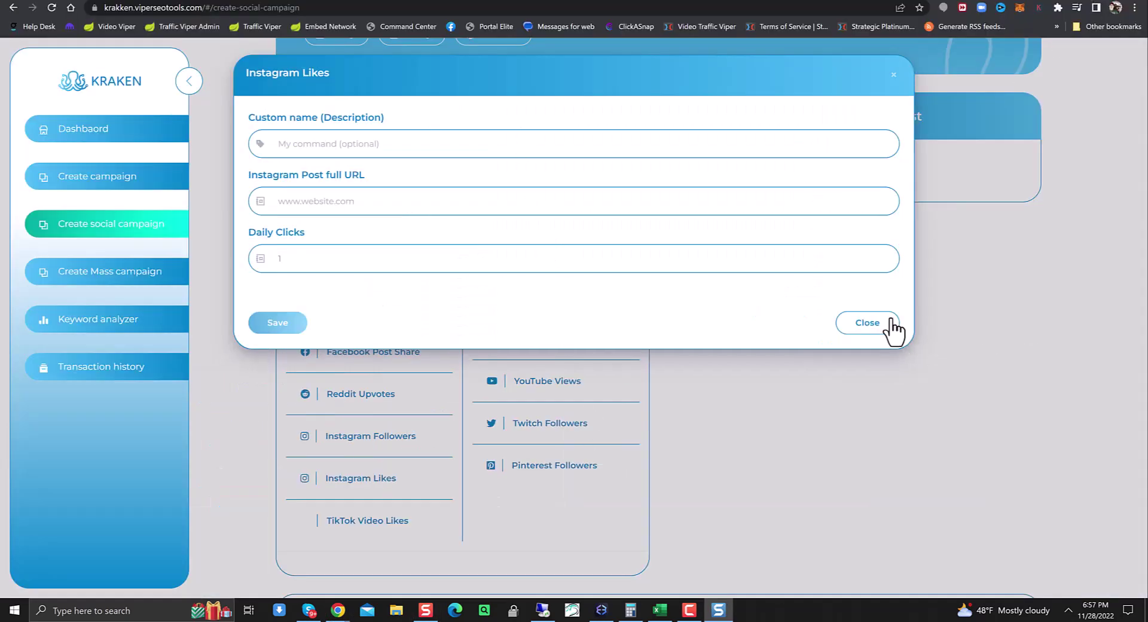
{"action": "left_click", "coordinate": [774, 353]}
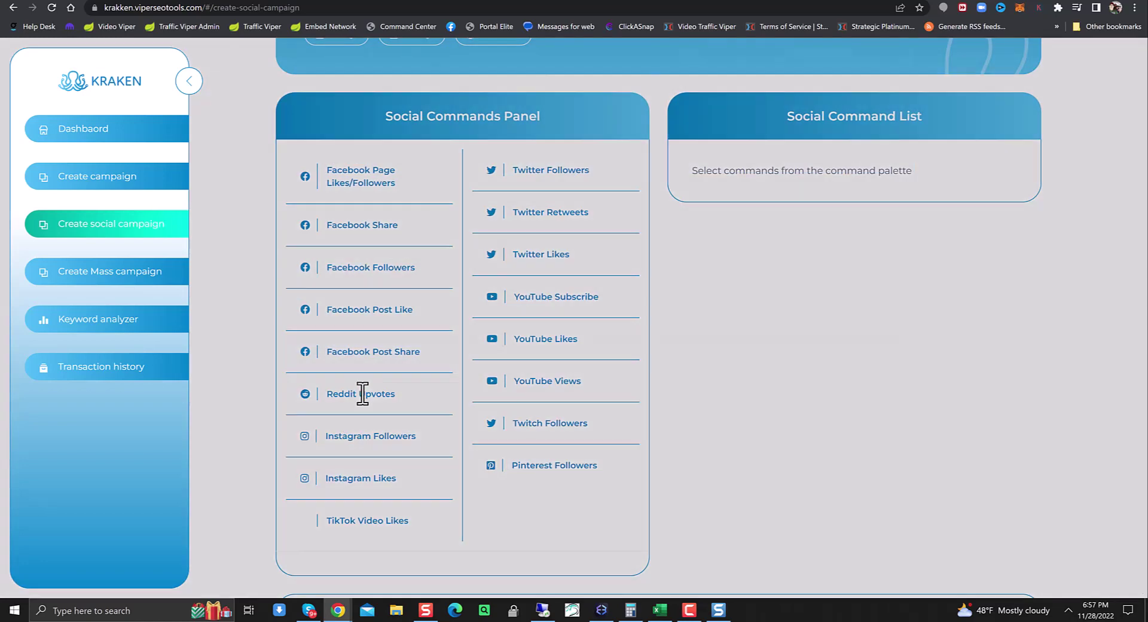
{"action": "left_click", "coordinate": [363, 393]}
{"action": "left_click", "coordinate": [820, 443]}
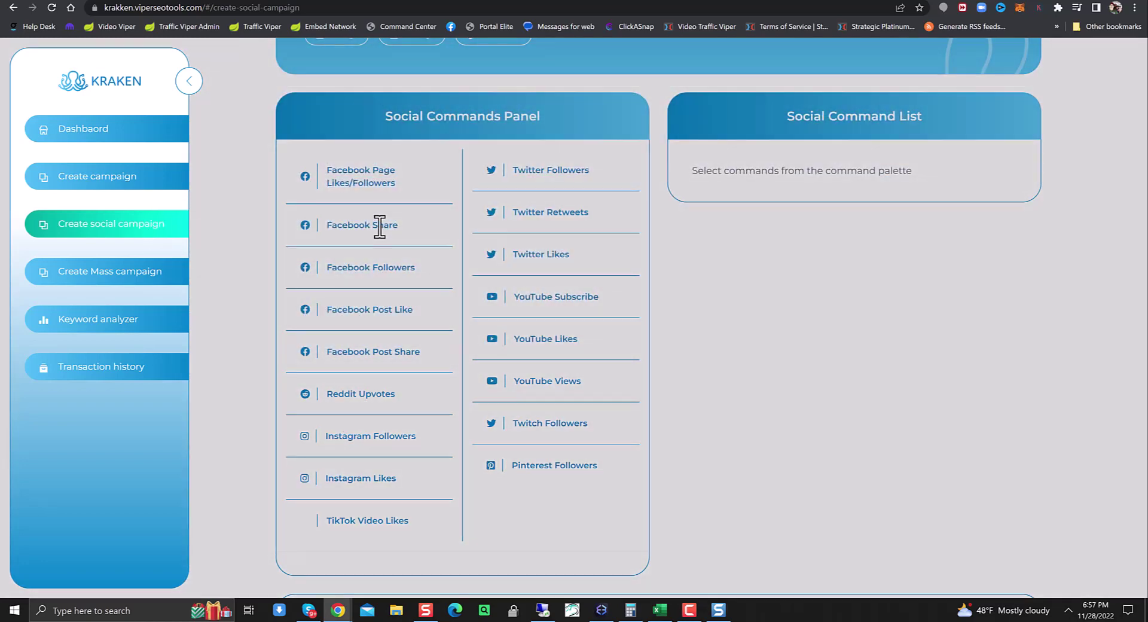
{"action": "left_click", "coordinate": [379, 226]}
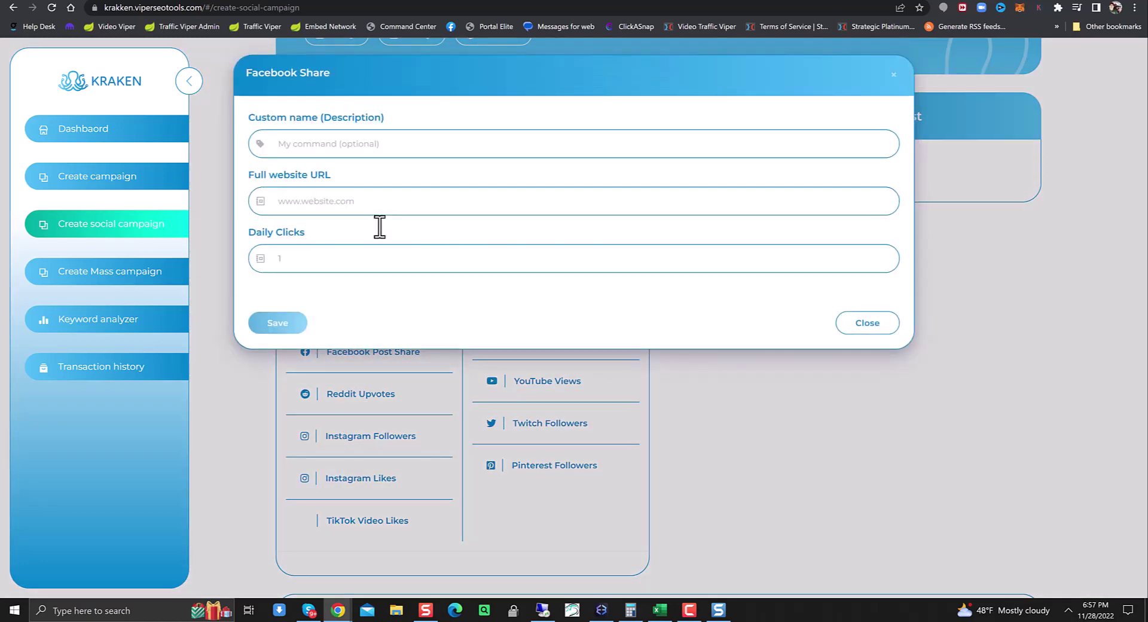
{"action": "left_click", "coordinate": [716, 413]}
{"action": "left_click", "coordinate": [351, 265]}
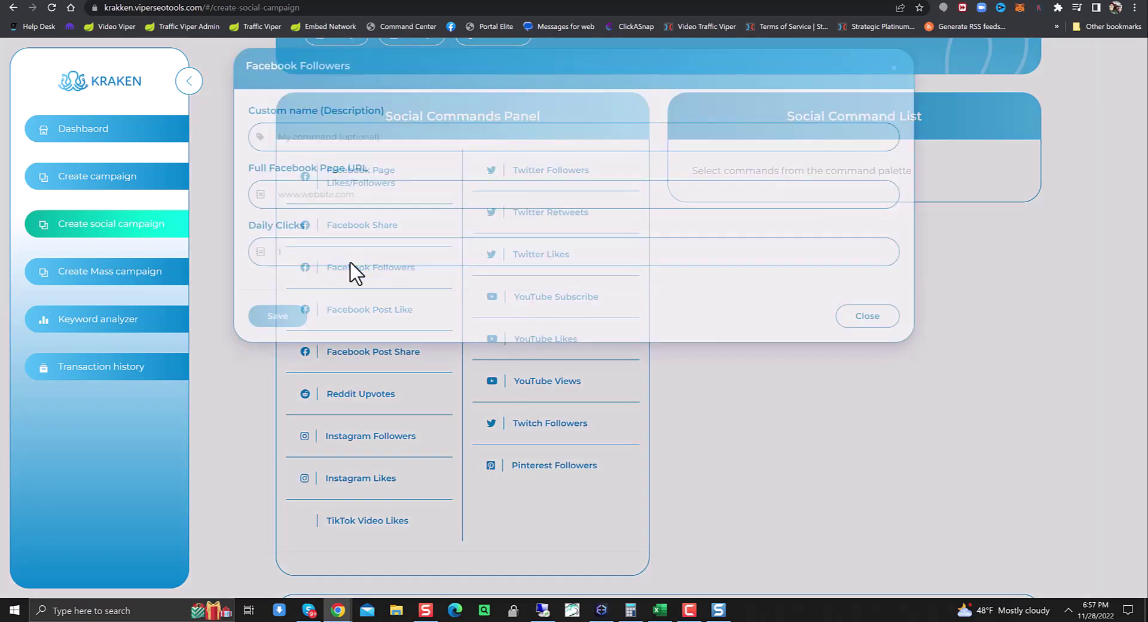
{"action": "left_click", "coordinate": [744, 421]}
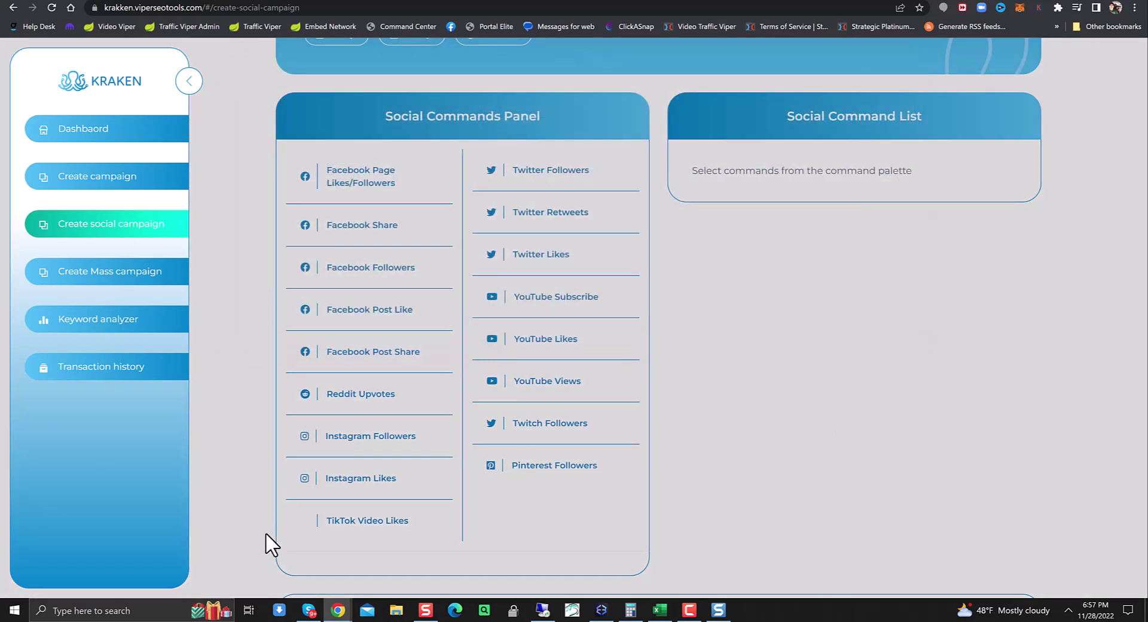
{"action": "left_click", "coordinate": [353, 524]}
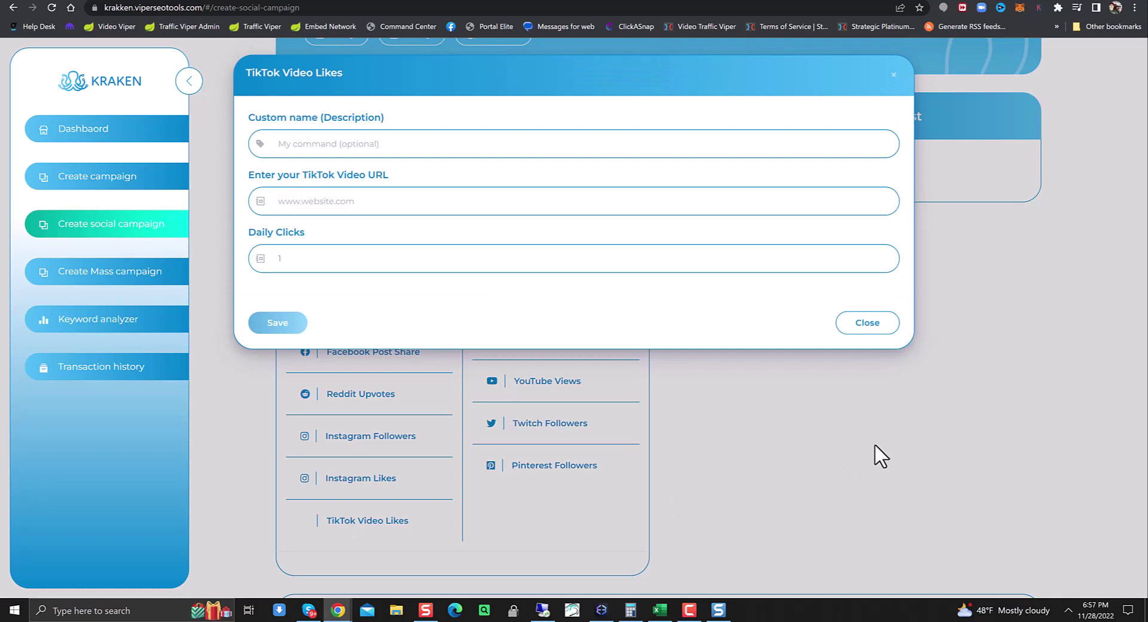
{"action": "left_click", "coordinate": [875, 446]}
{"action": "left_click_drag", "start_coordinate": [577, 465], "coordinate": [583, 466]}
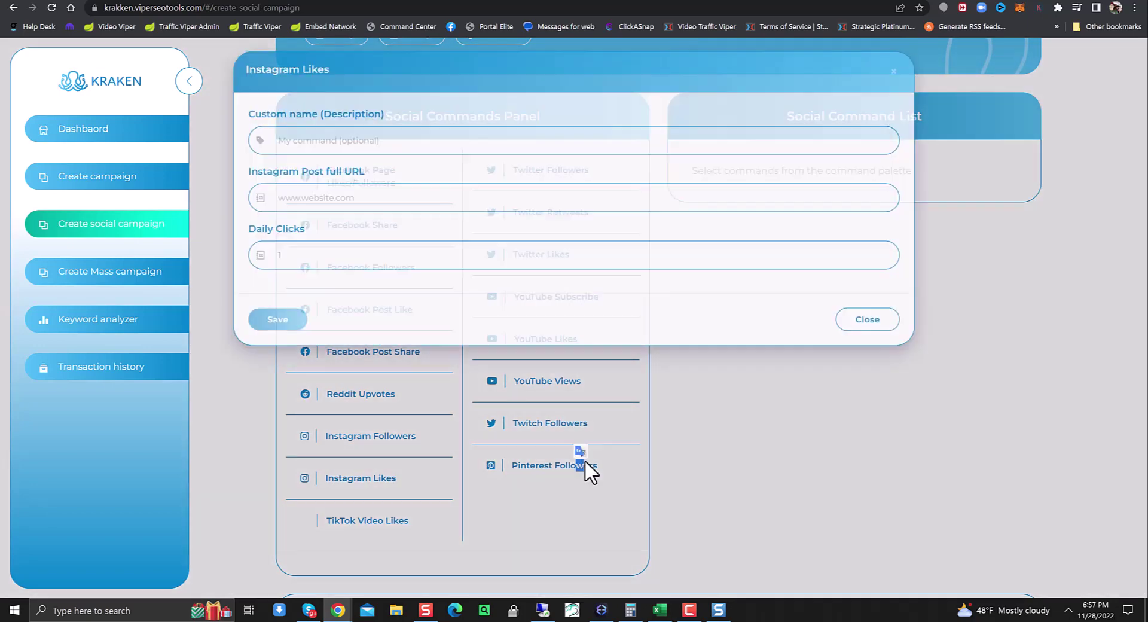
{"action": "left_click", "coordinate": [741, 438]}
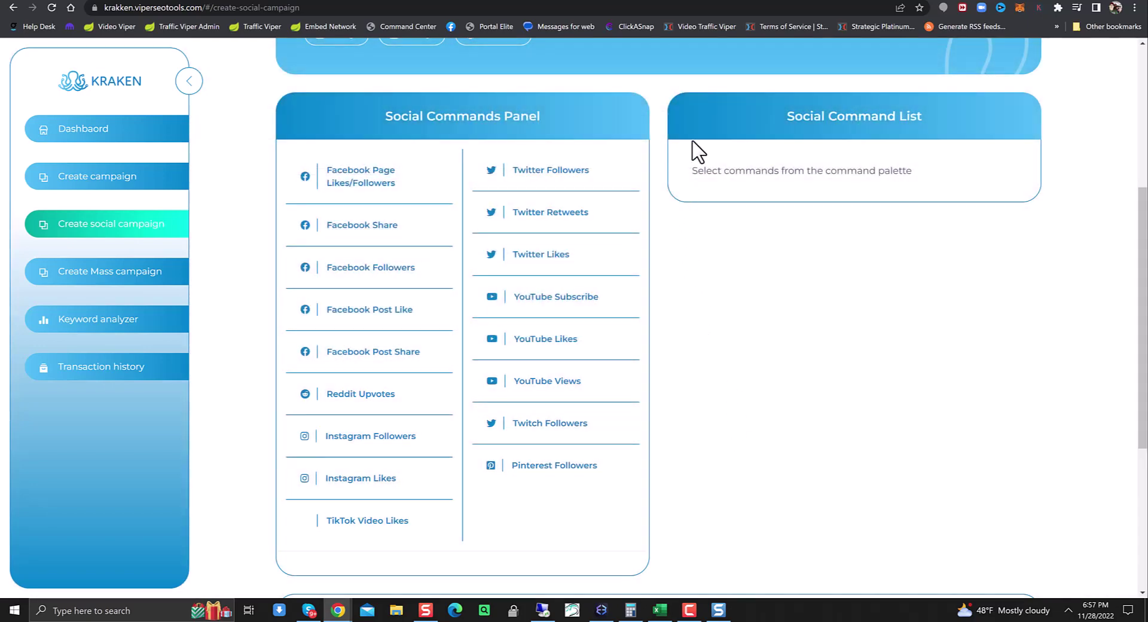
{"action": "scroll", "coordinate": [461, 210], "scroll_direction": "up", "scroll_amount": 5}
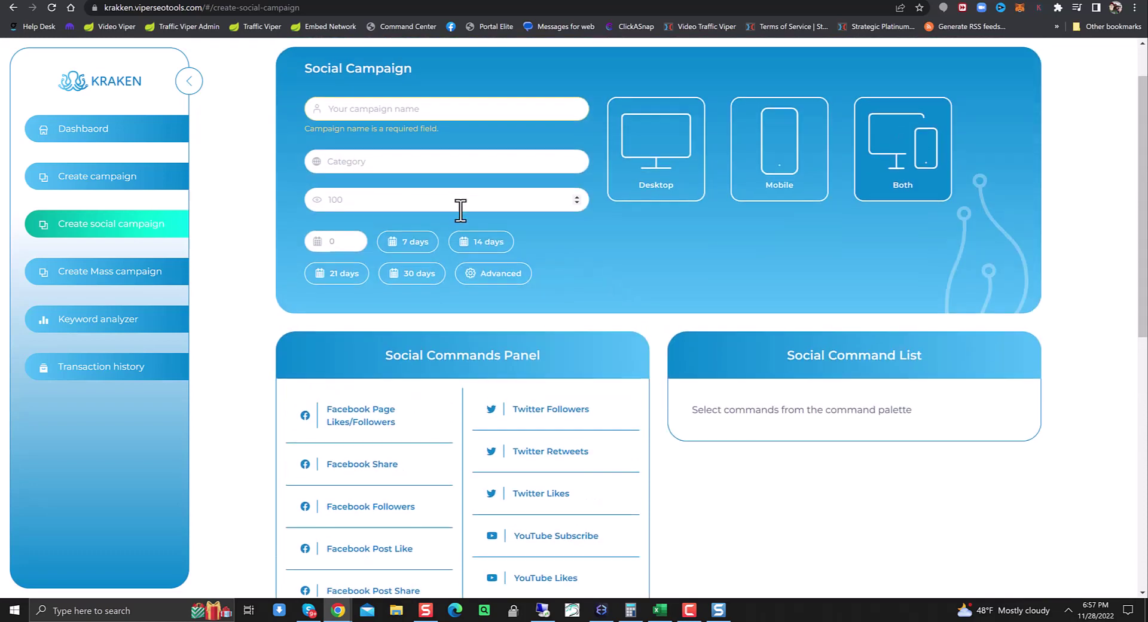
{"action": "scroll", "coordinate": [579, 323], "scroll_direction": "down", "scroll_amount": 5}
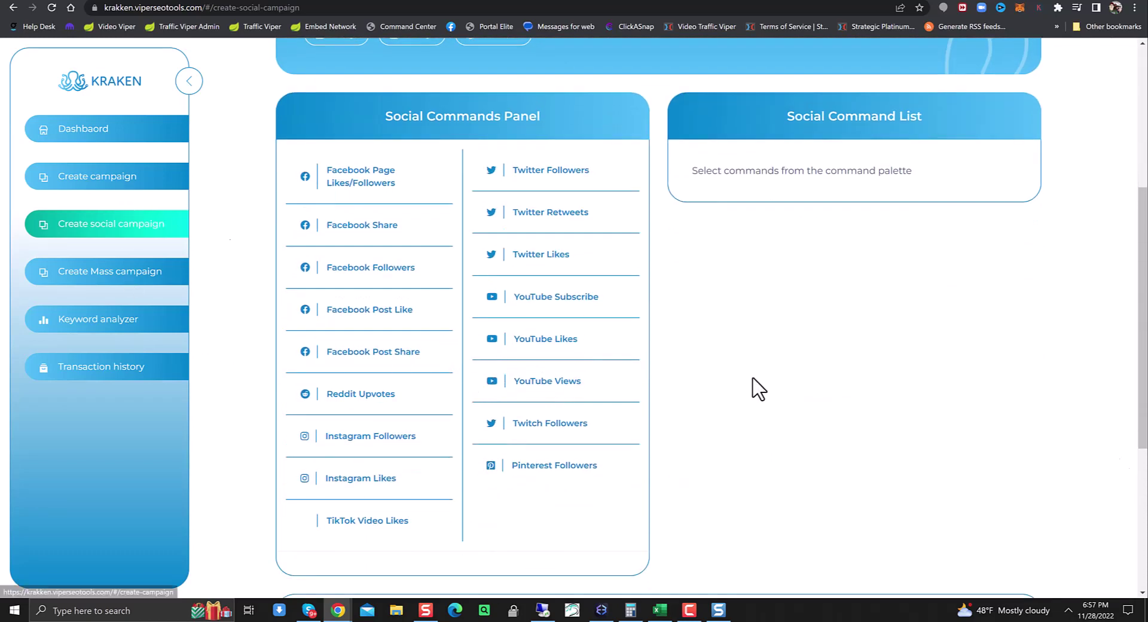
Add heater repair manassas va, mclean va and warrenton keywords, then calculate their stats
{"action": "left_click", "coordinate": [110, 328]}
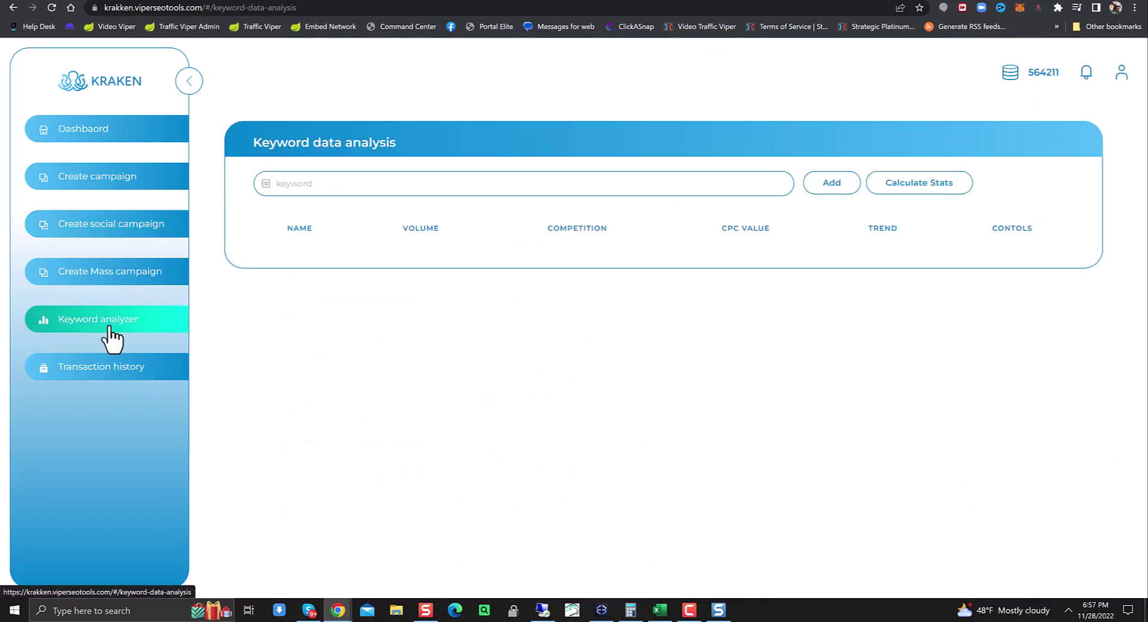
{"action": "left_click", "coordinate": [578, 179]}
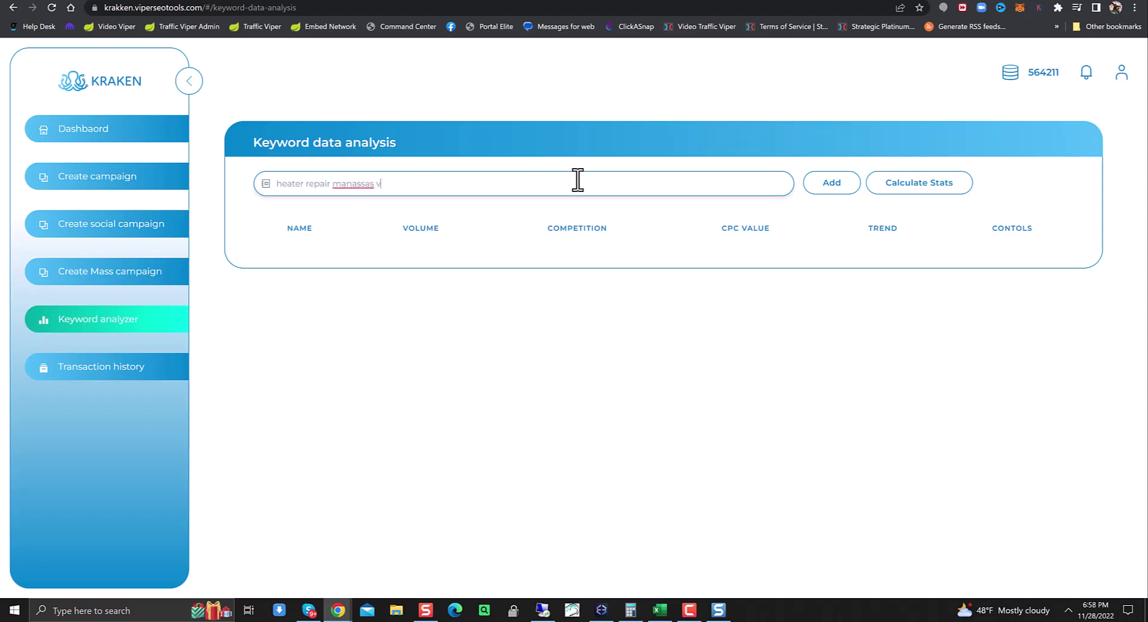
{"action": "left_click", "coordinate": [830, 183]}
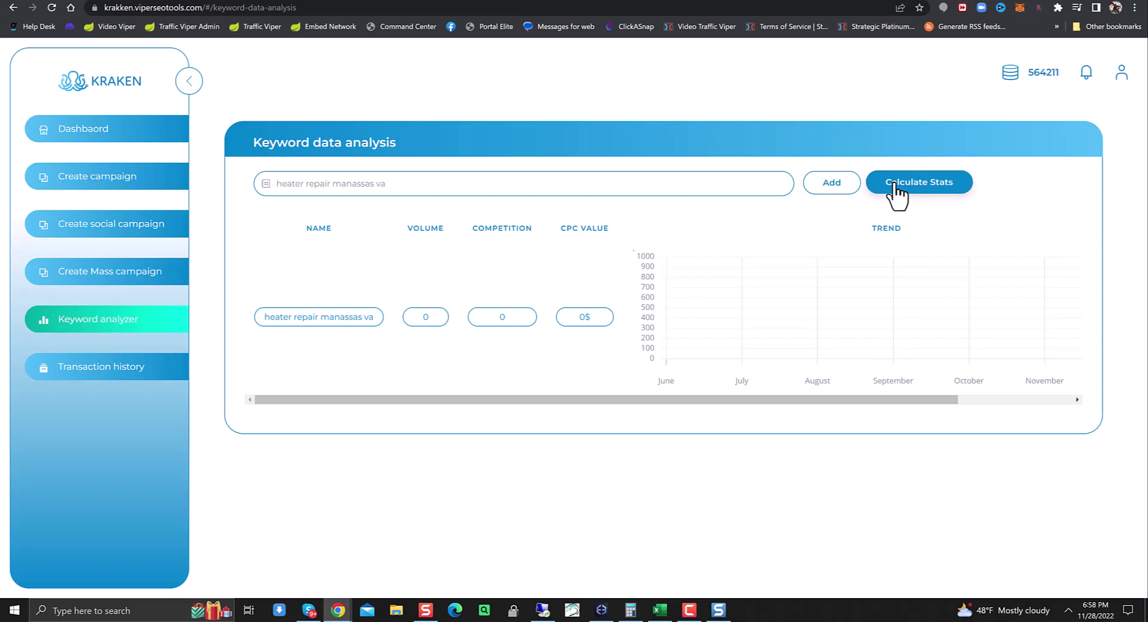
{"action": "left_click_drag", "start_coordinate": [415, 186], "coordinate": [335, 202]}
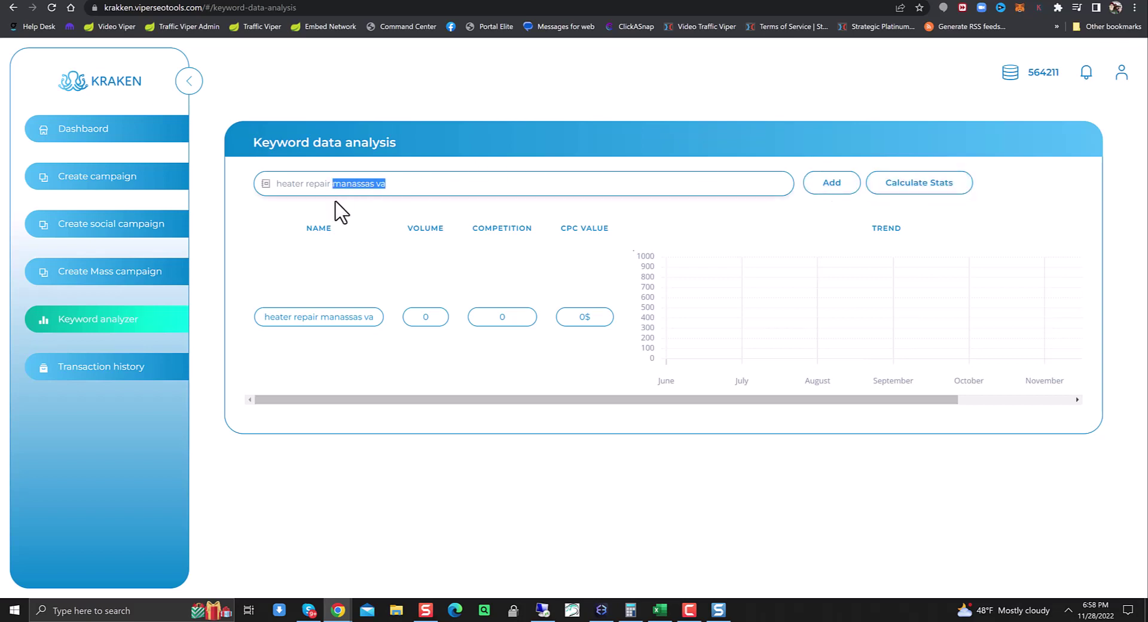
{"action": "type", "text": "mc"}
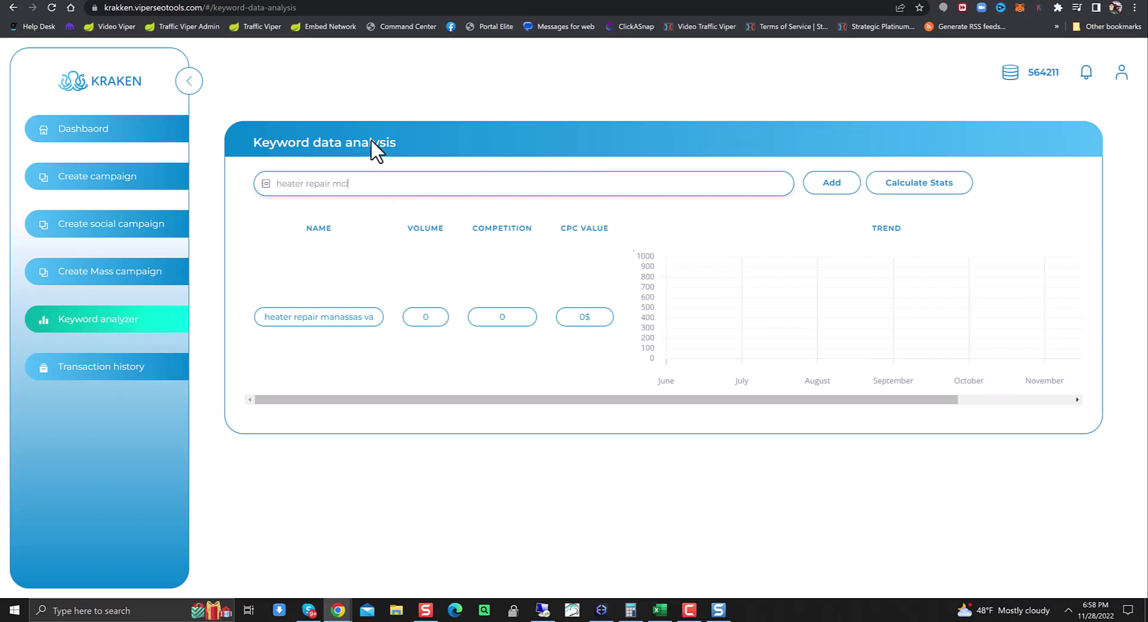
{"action": "type", "text": "lean va"}
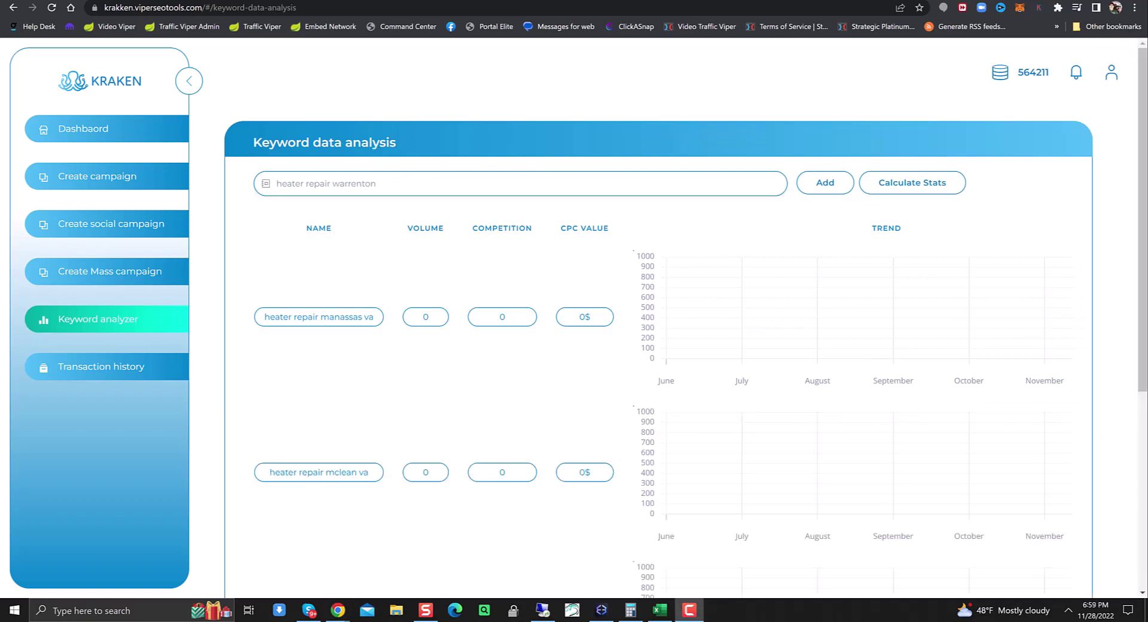
{"action": "key", "text": "Return"}
{"action": "scroll", "coordinate": [467, 335], "scroll_direction": "down", "scroll_amount": 2}
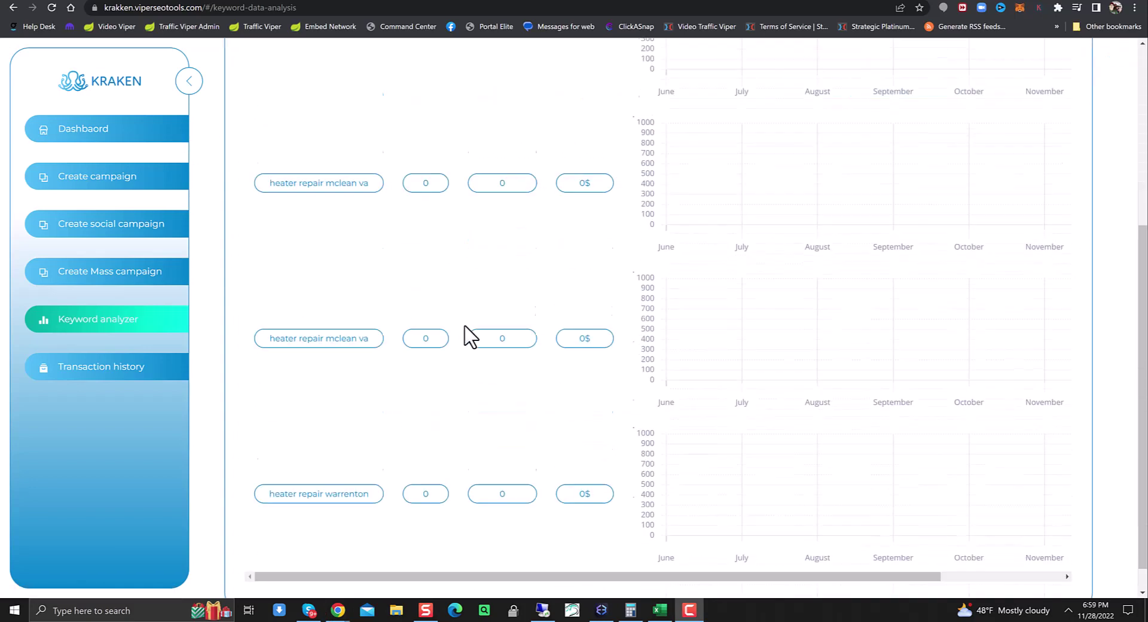
{"action": "scroll", "coordinate": [472, 383], "scroll_direction": "up", "scroll_amount": 5}
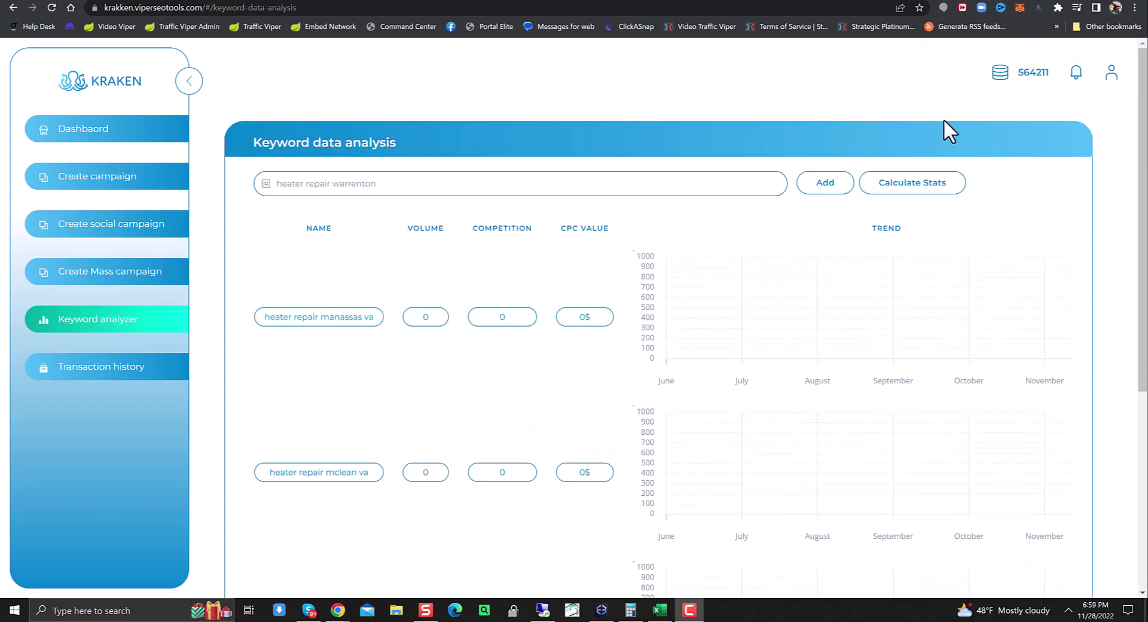
{"action": "left_click", "coordinate": [934, 188]}
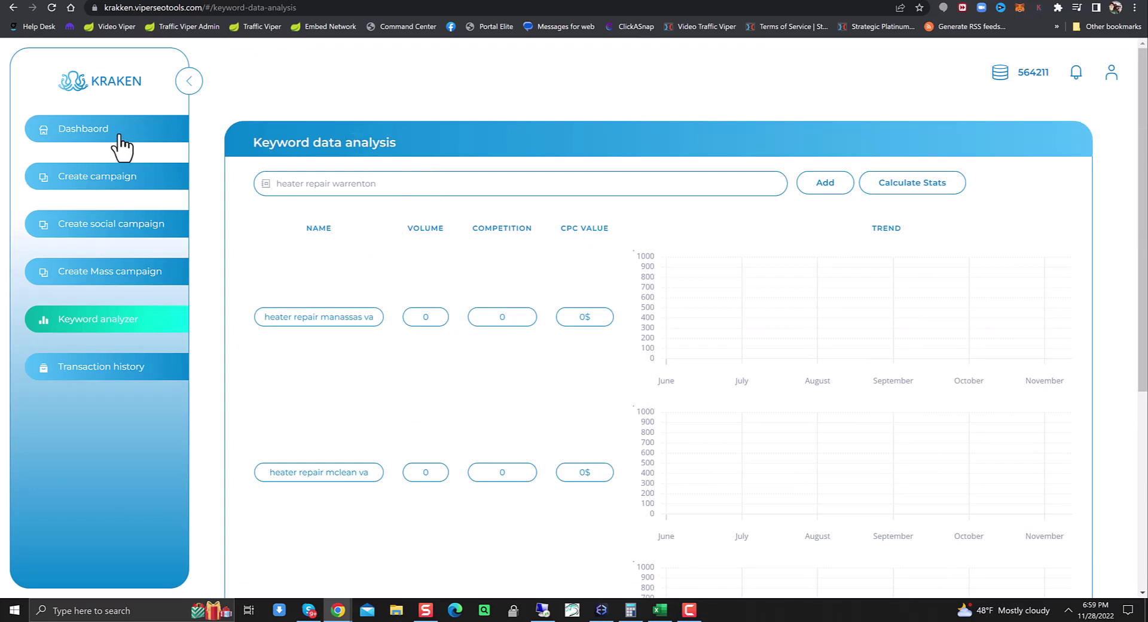
Open the Nine Inch Nails campaign page from the dashboard table, showing 1 completed run
{"action": "left_click", "coordinate": [90, 131]}
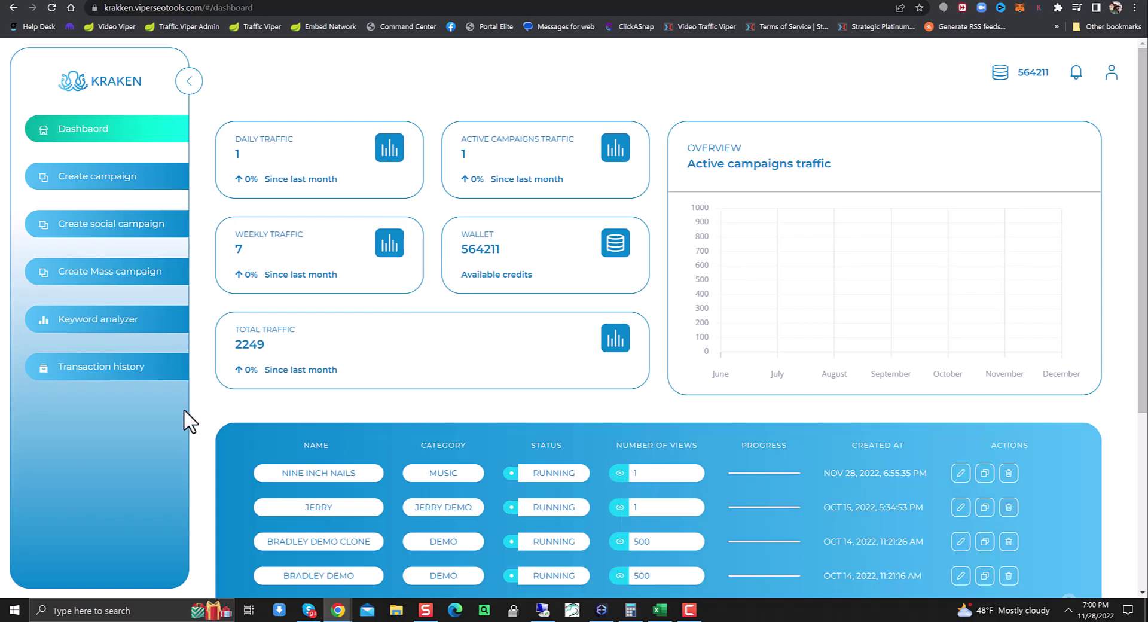
{"action": "left_click", "coordinate": [341, 474]}
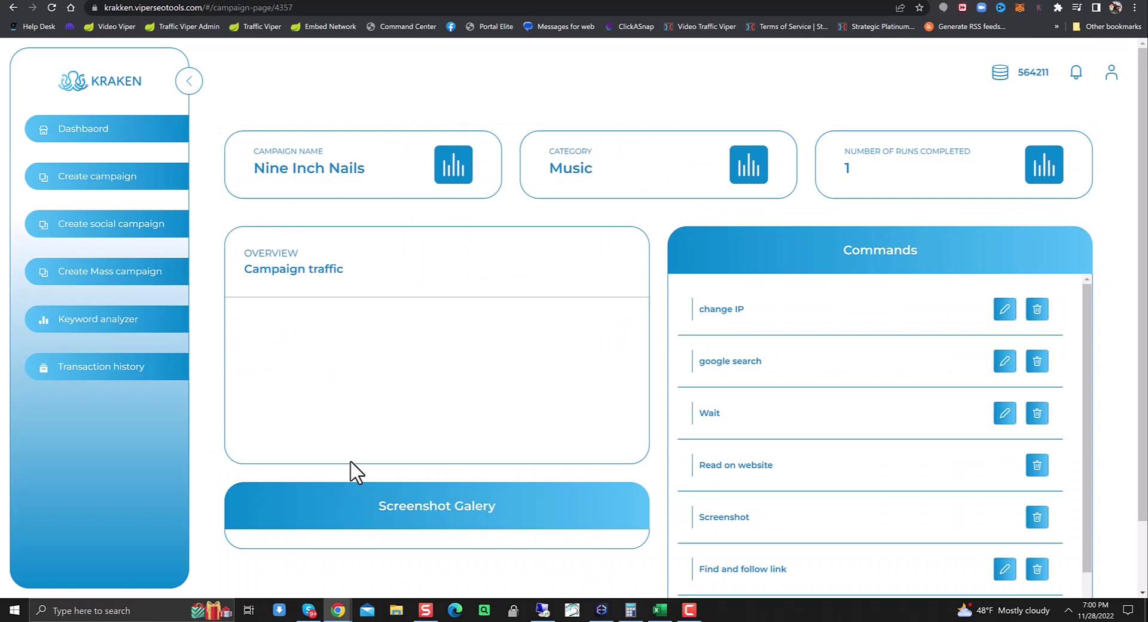
Refresh the Nine Inch Nails page to load its traffic, then return to the dashboard
{"action": "left_click", "coordinate": [51, 7]}
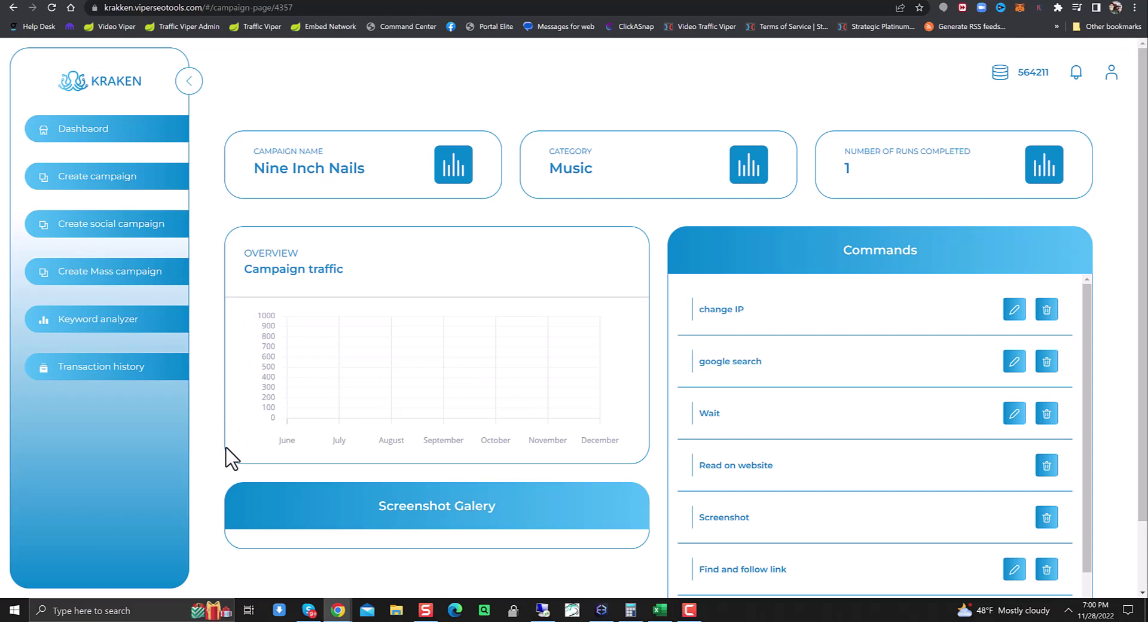
{"action": "key", "text": "F5"}
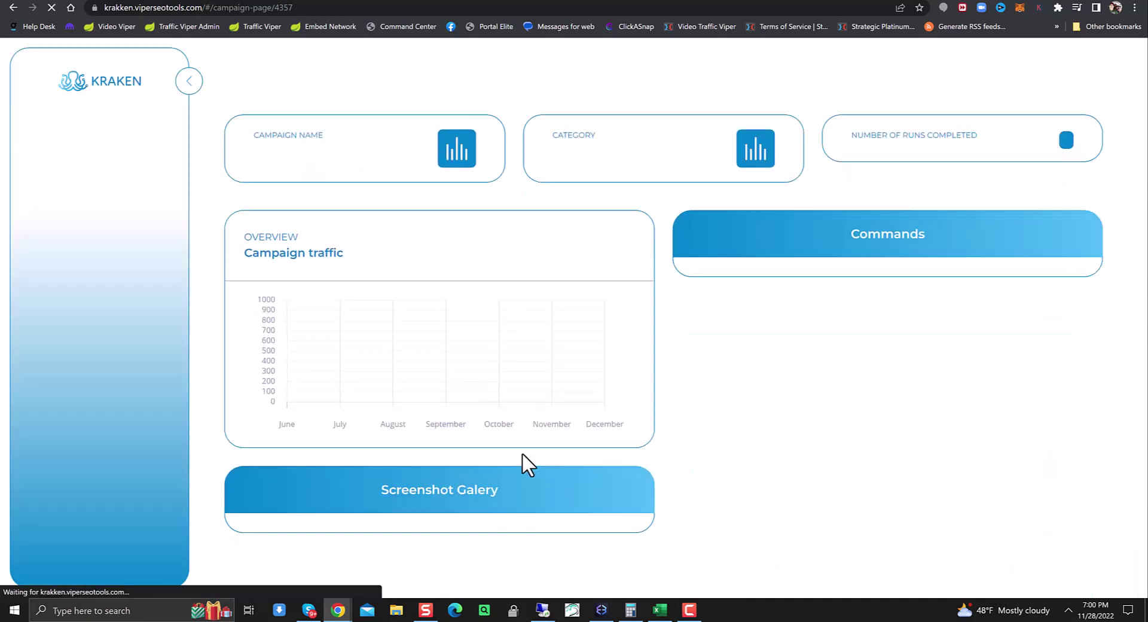
{"action": "scroll", "coordinate": [478, 371], "scroll_direction": "down", "scroll_amount": 2}
{"action": "scroll", "coordinate": [495, 410], "scroll_direction": "up", "scroll_amount": 2}
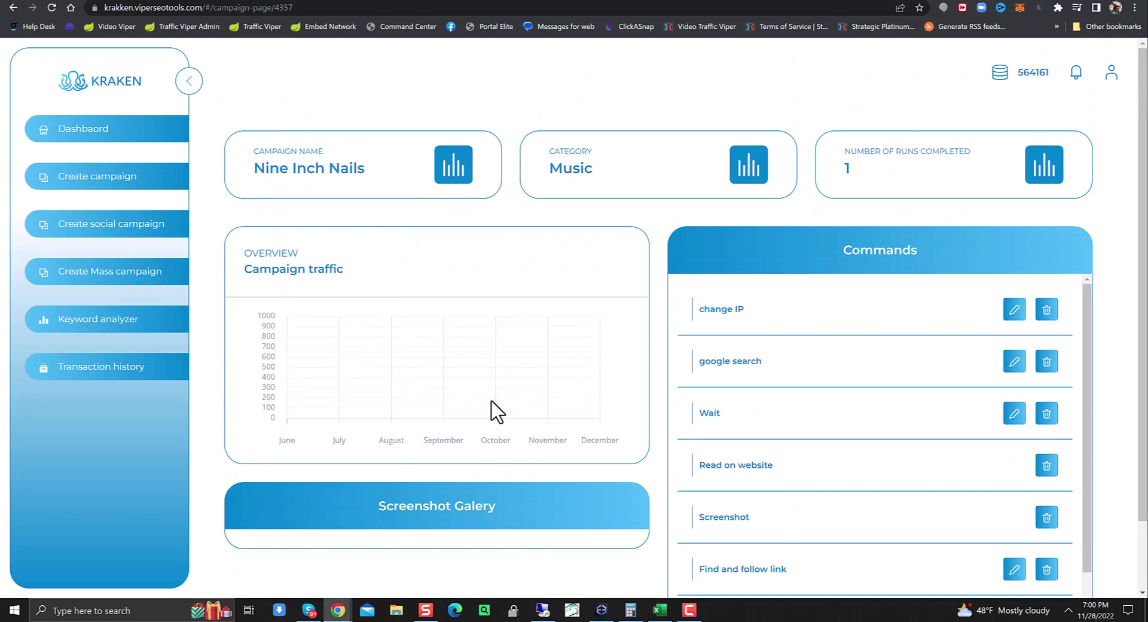
{"action": "left_click", "coordinate": [70, 134]}
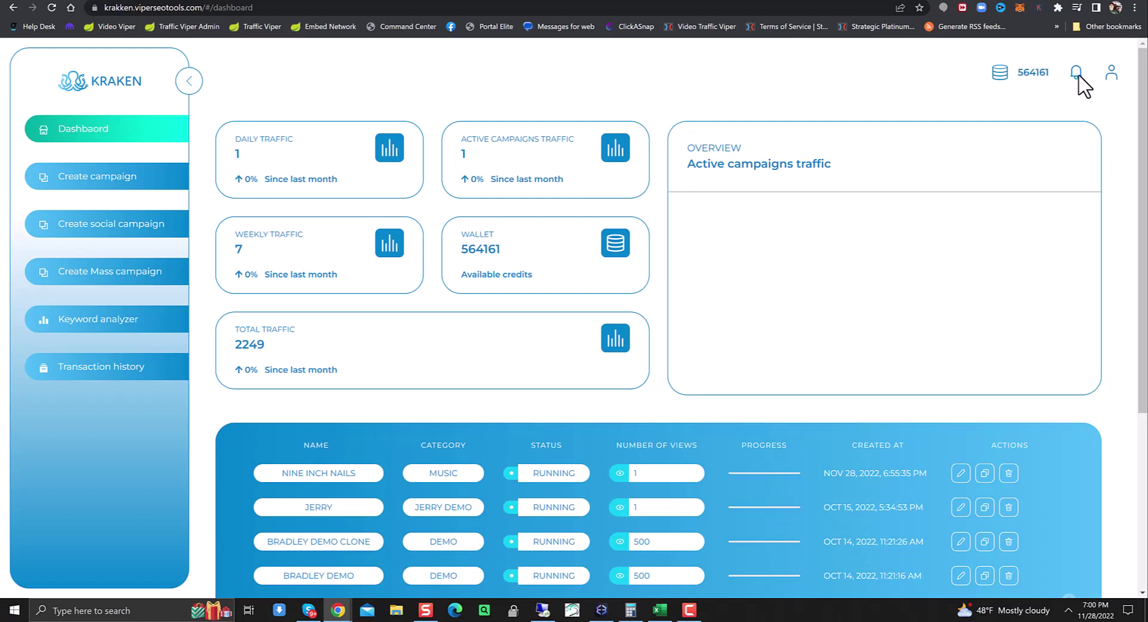
{"action": "left_click", "coordinate": [1079, 78]}
{"action": "left_click", "coordinate": [1080, 78]}
{"action": "scroll", "coordinate": [837, 532], "scroll_direction": "down", "scroll_amount": 5}
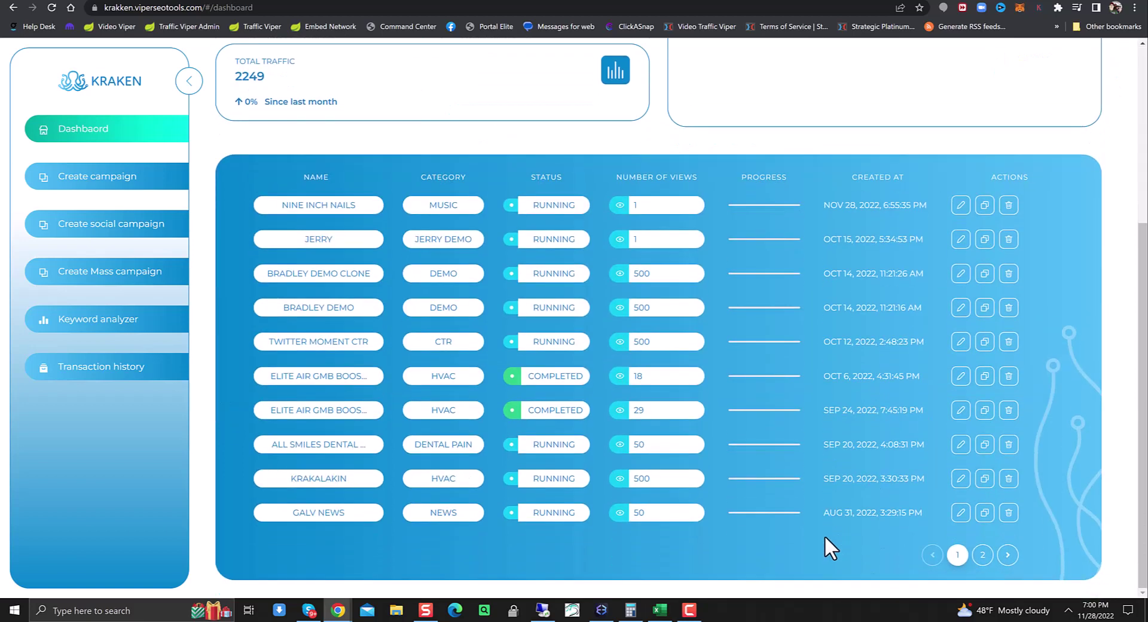
{"action": "scroll", "coordinate": [795, 530], "scroll_direction": "up", "scroll_amount": 5}
{"action": "scroll", "coordinate": [795, 530], "scroll_direction": "down", "scroll_amount": 5}
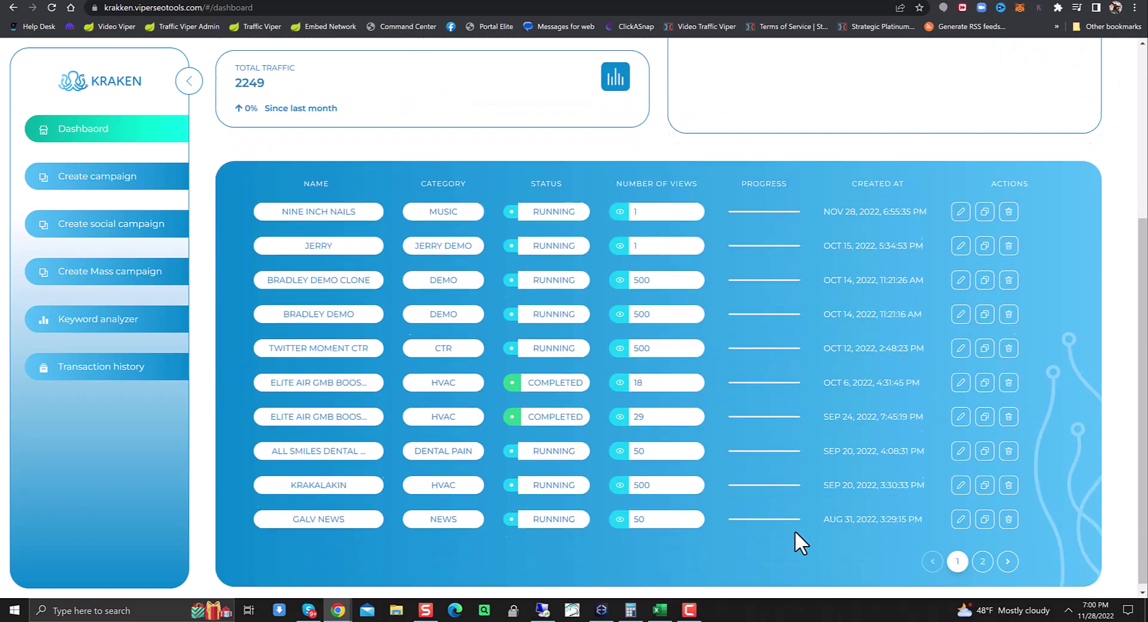
{"action": "scroll", "coordinate": [808, 483], "scroll_direction": "up", "scroll_amount": 4}
{"action": "scroll", "coordinate": [809, 484], "scroll_direction": "up", "scroll_amount": 1}
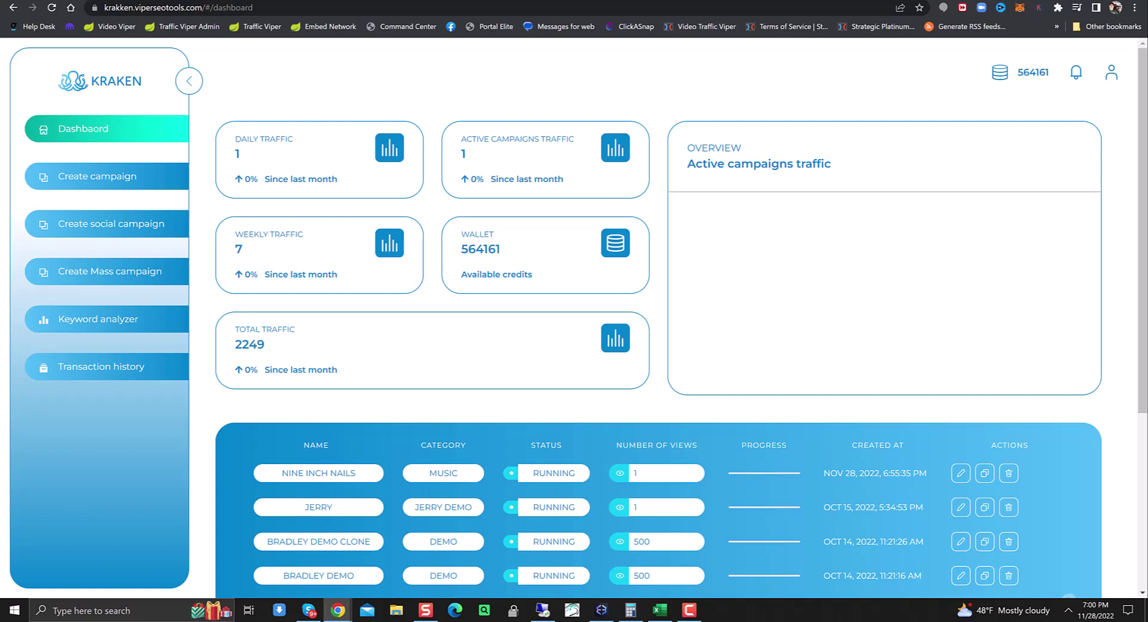
Open Transaction history to see past New Campaign charges with credits and dates
{"action": "left_click", "coordinate": [82, 373]}
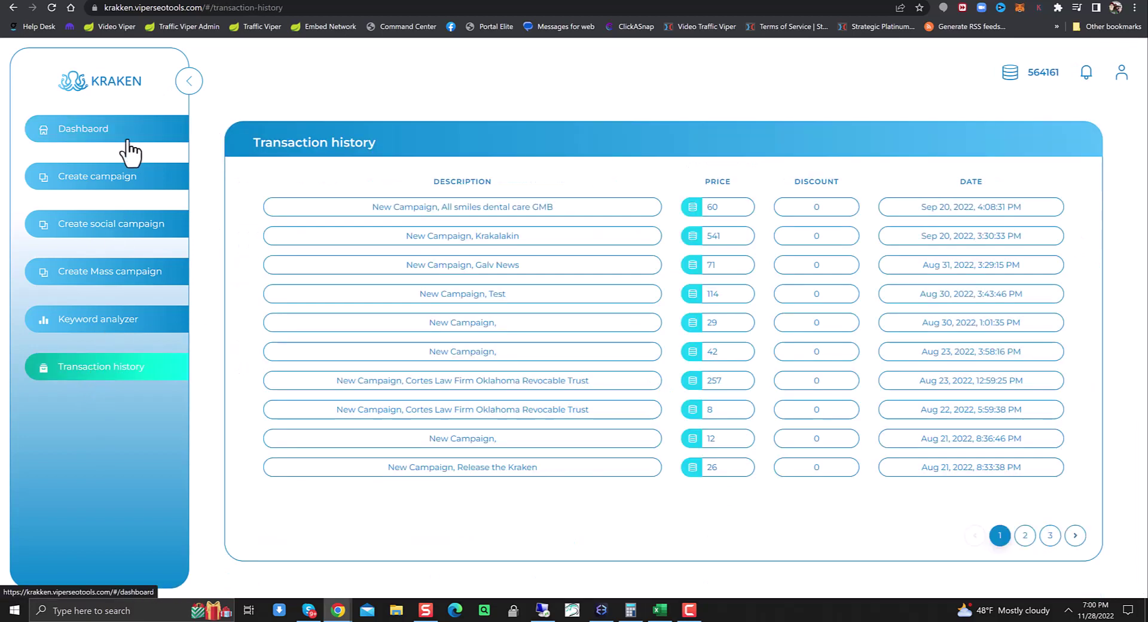